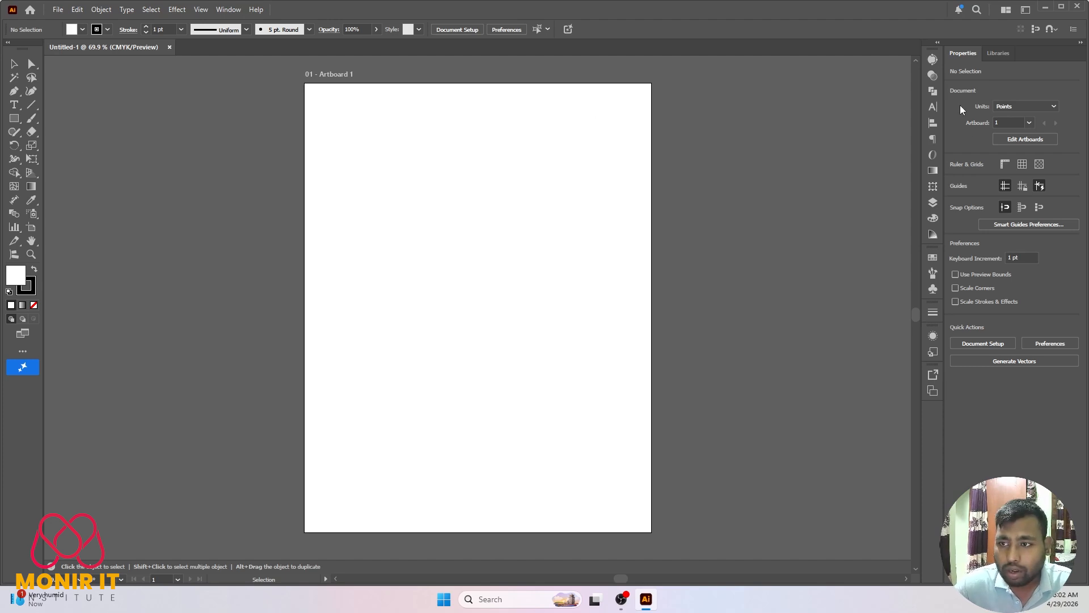
- Draw a rectangle about 158 × 129 pt in the upper middle of the artboard
click(929, 170)
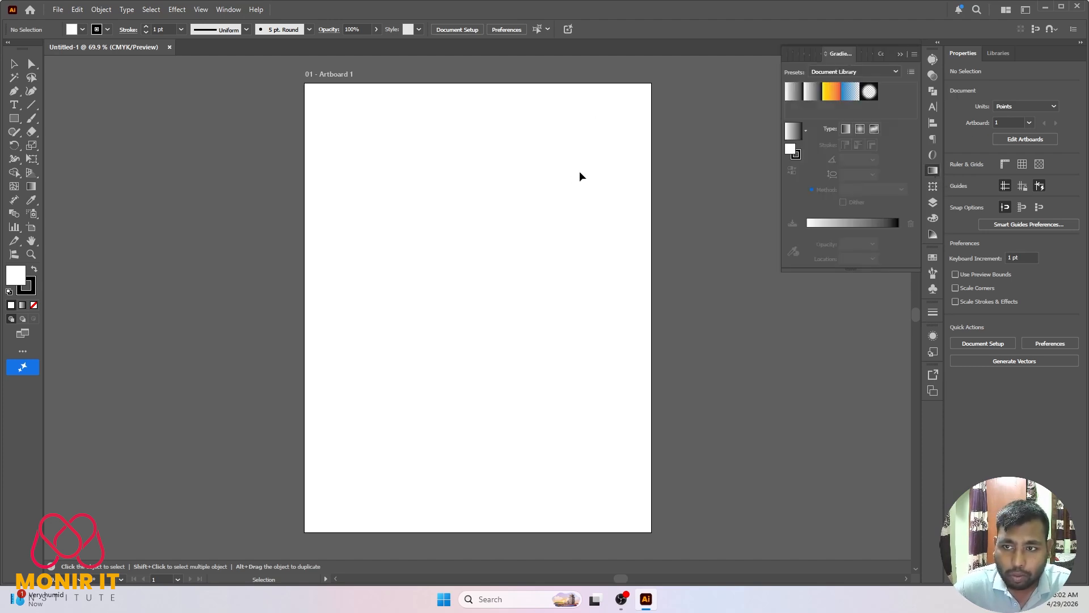
click(900, 54)
key(m)
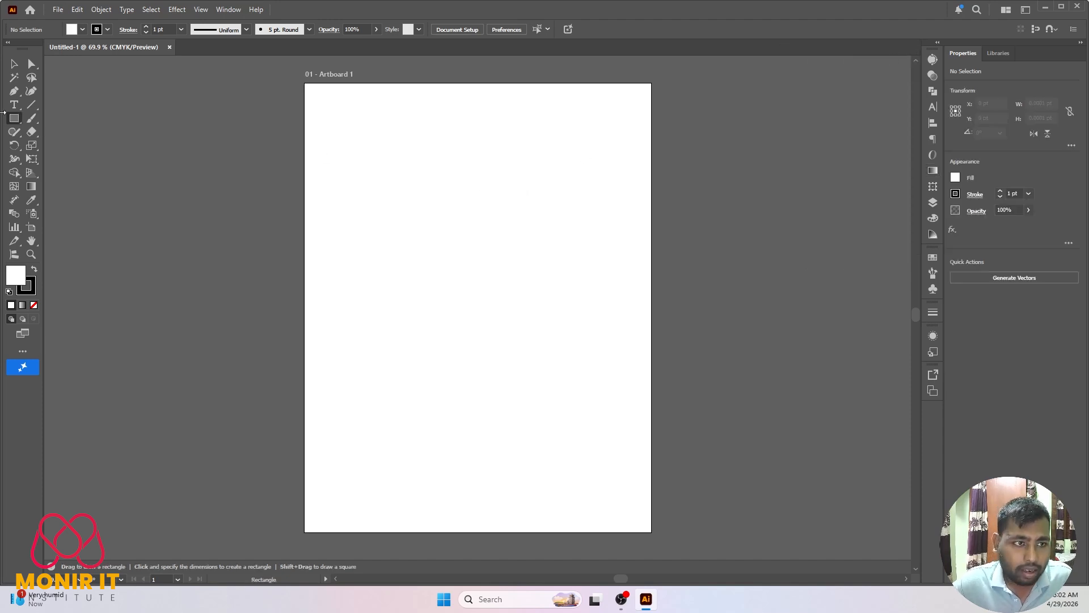
drag(10, 119, 66, 122)
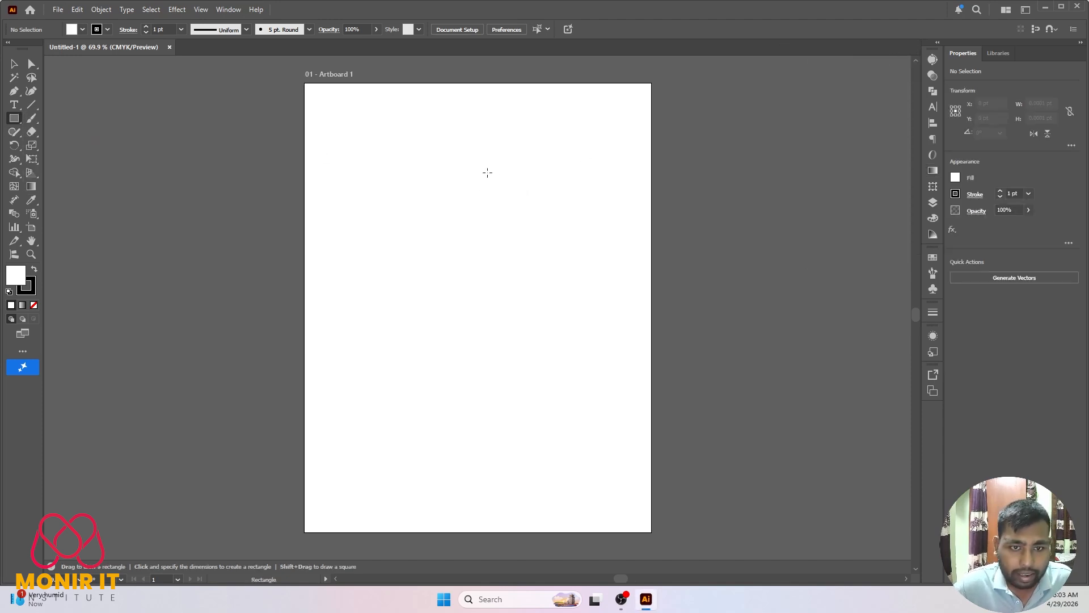
mouse_move(460, 184)
mouse_down()
mouse_move(549, 270)
mouse_move(550, 257)
mouse_up()
- Fill the rectangle with the dark grey sampled from outside the artboard and place a duplicate beside it
key(i)
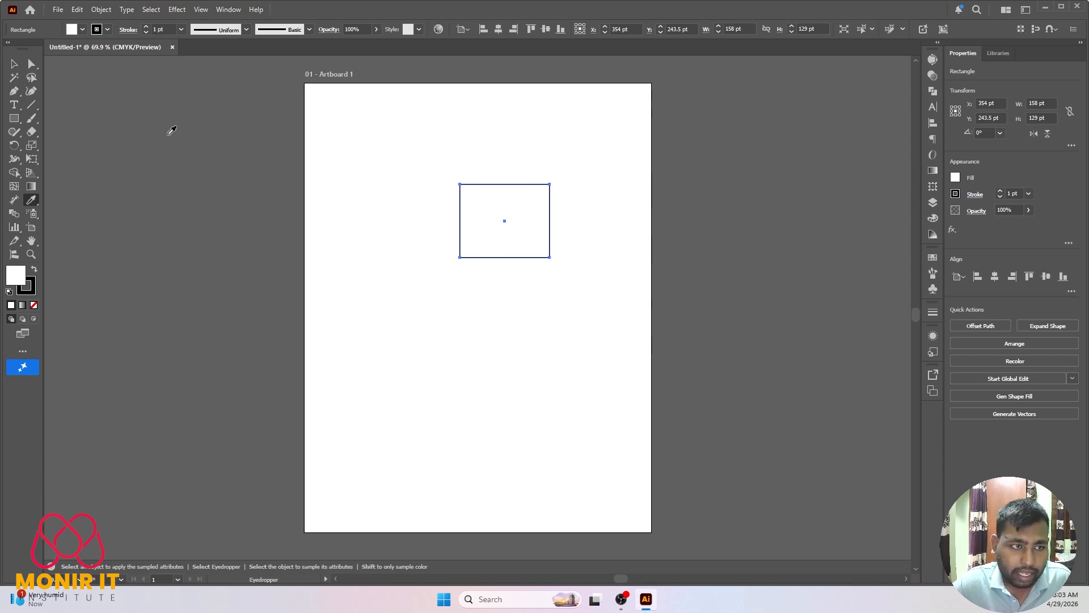
click(141, 123)
key(v)
mouse_move(527, 221)
mouse_down()
mouse_move(429, 222)
mouse_move(499, 232)
mouse_move(542, 270)
mouse_move(560, 220)
mouse_up()
click(467, 293)
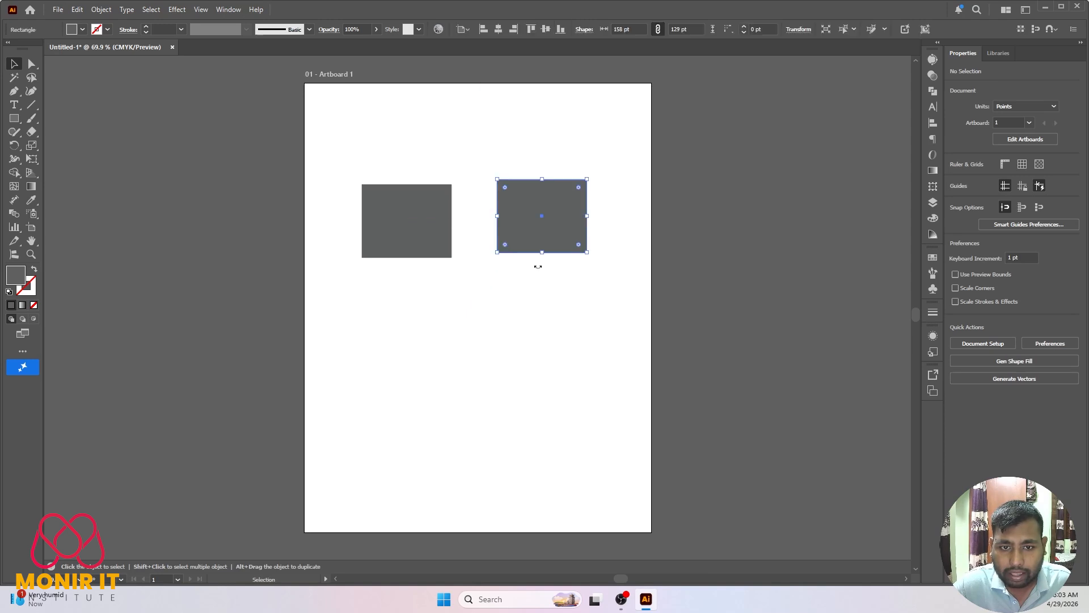
- Recolour the left rectangle bright red and the right rectangle a lighter orange-red
click(405, 204)
click(77, 31)
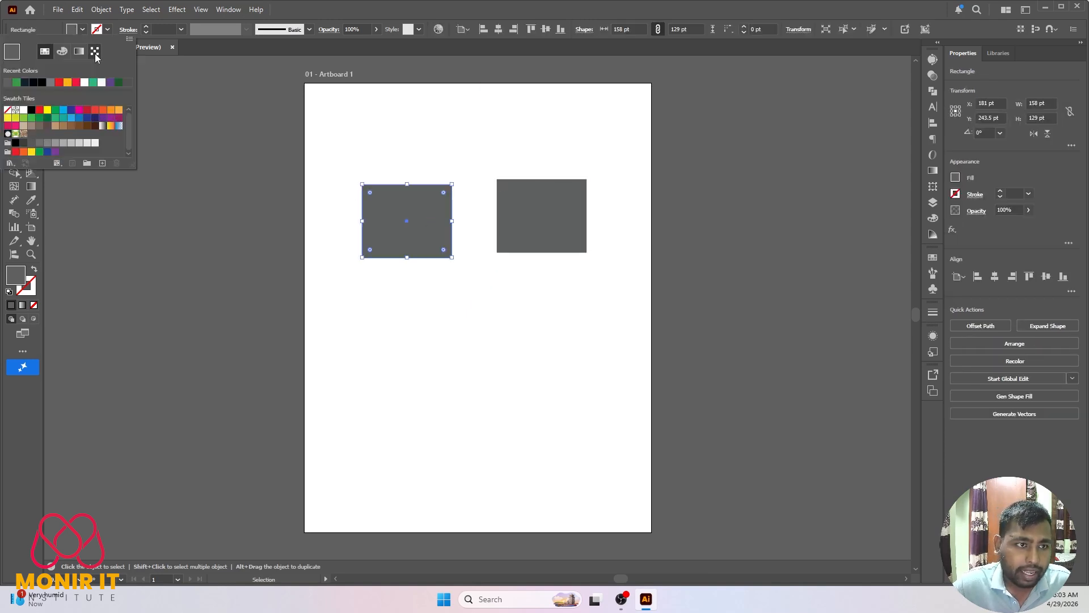
click(61, 82)
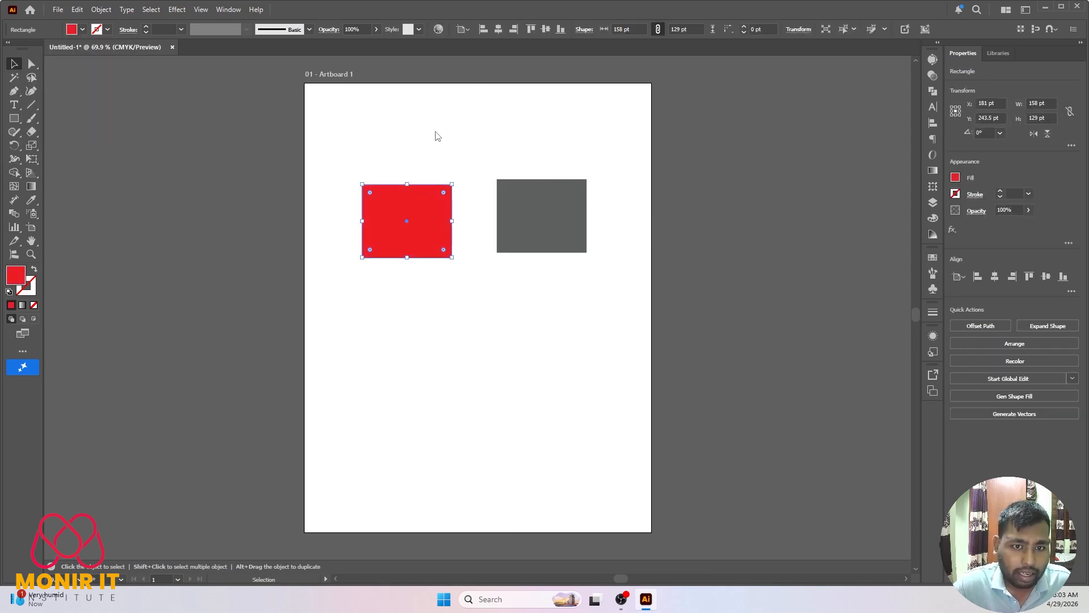
click(532, 233)
click(81, 31)
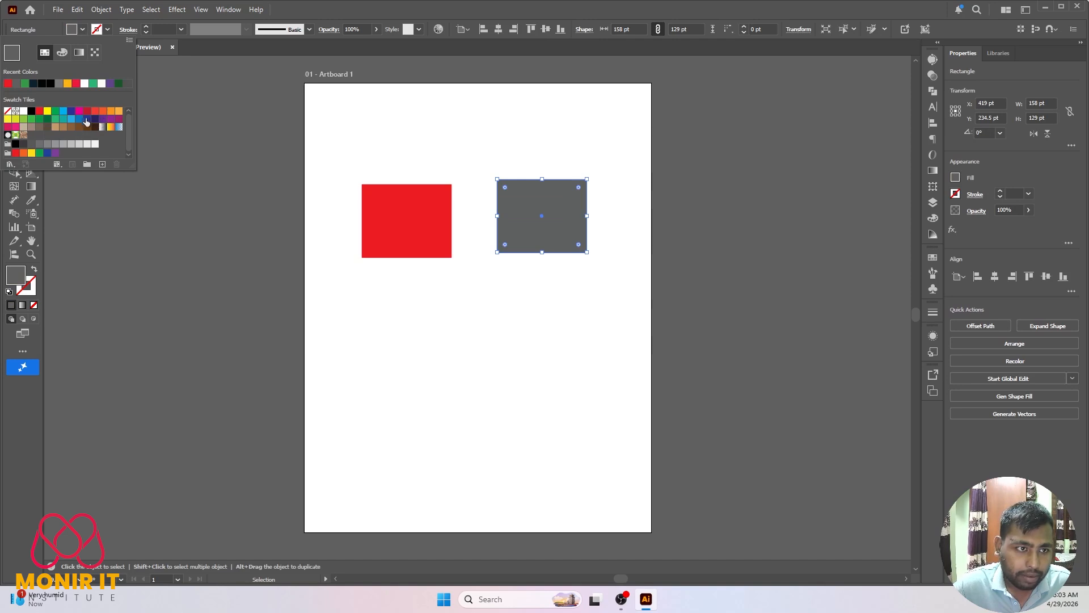
click(72, 164)
click(483, 159)
- Move the red rectangle closer to the orange-red one and level with it
scroll(448, 209, up, 2)
drag(415, 258, 450, 248)
drag(394, 105, 675, 267)
click(590, 343)
scroll(590, 343, down, 3)
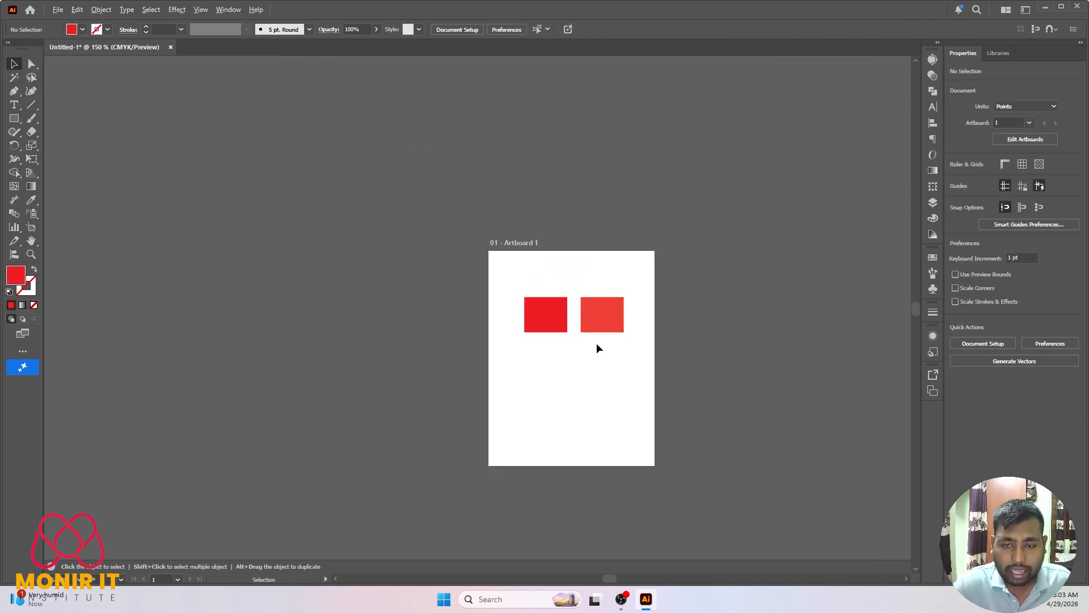
scroll(666, 303, up, 2)
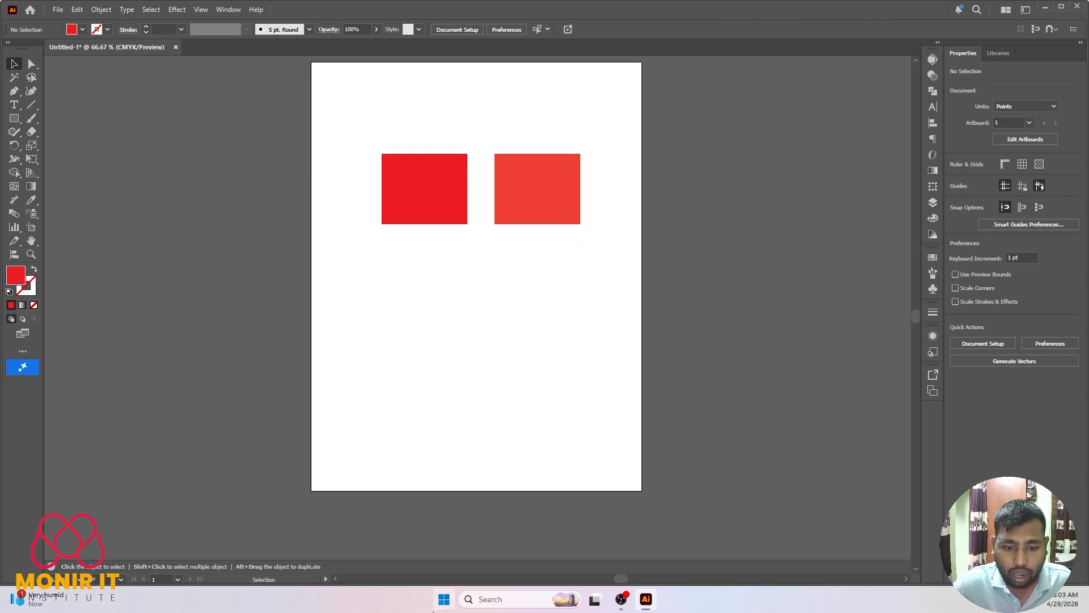
- Switch to Chrome and search Google Images for horse silhouettes
click(444, 599)
click(409, 180)
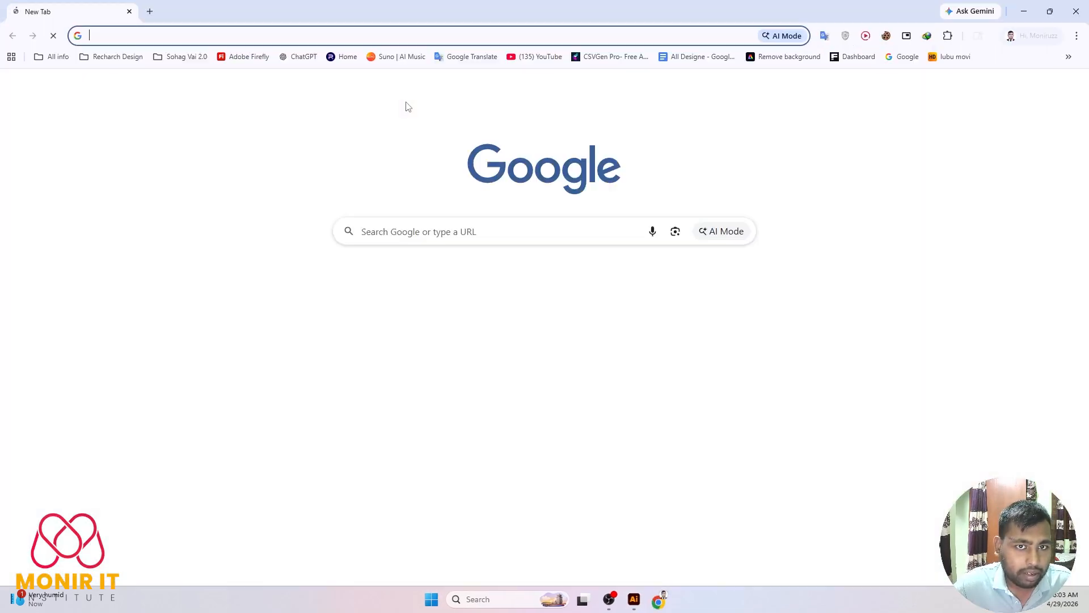
click(432, 35)
text(hourse silhouttes)
key(Return)
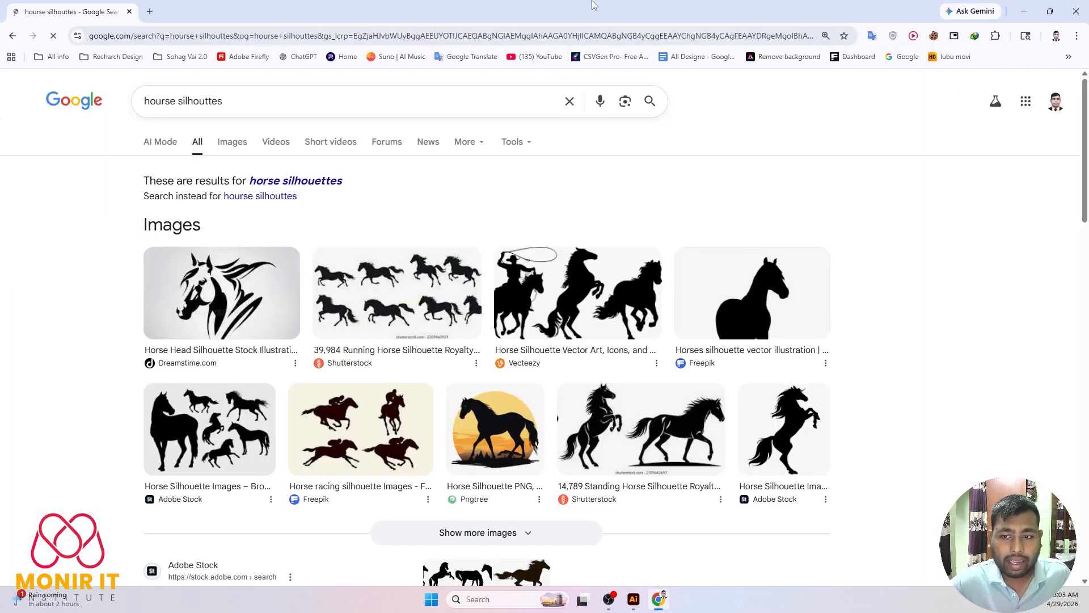
click(295, 182)
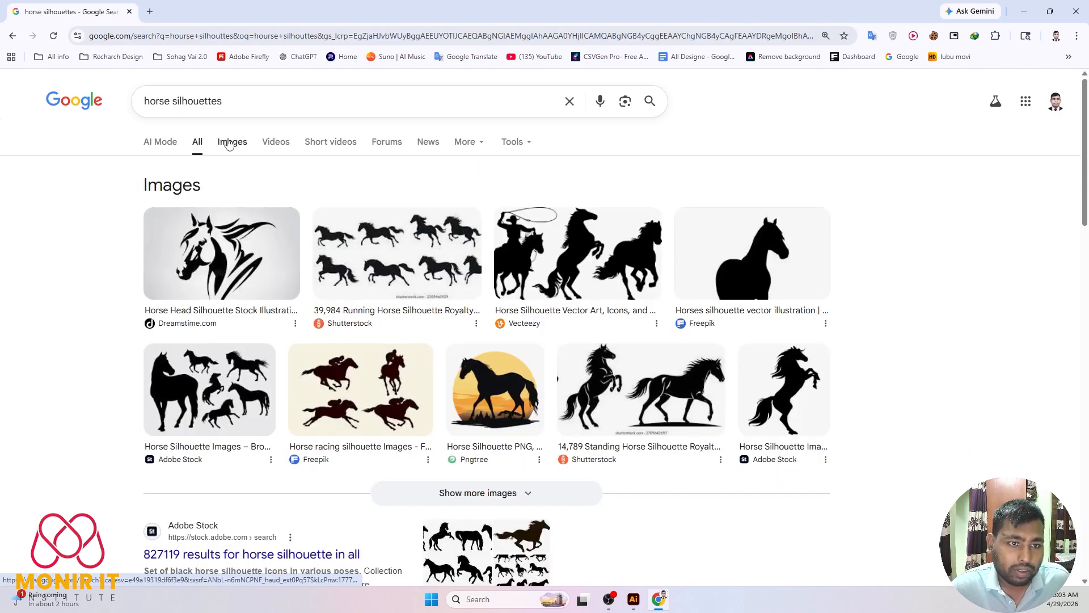
click(232, 142)
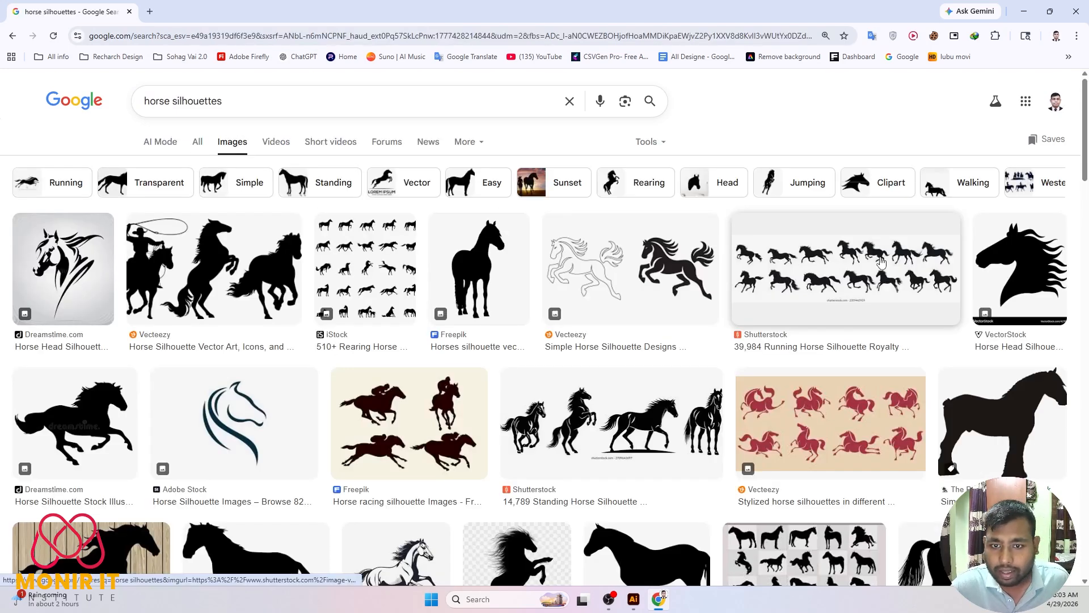
- Open the Vecteezy result with the outlined and solid galloping horses and copy a screen capture of the solid black one
click(641, 252)
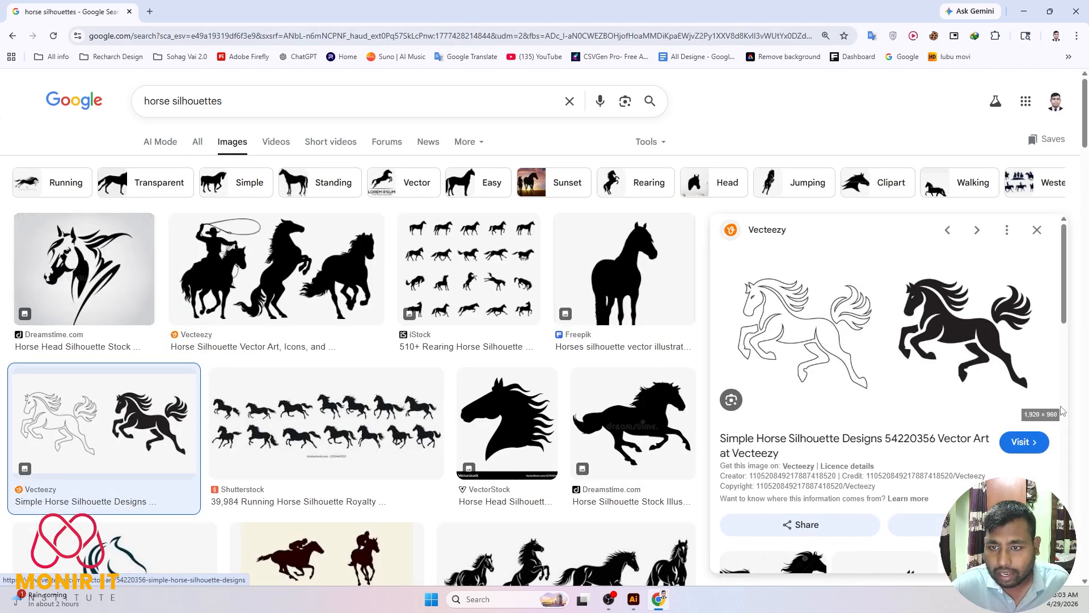
key(Print)
drag(874, 259, 1057, 403)
key(ctrl+c)
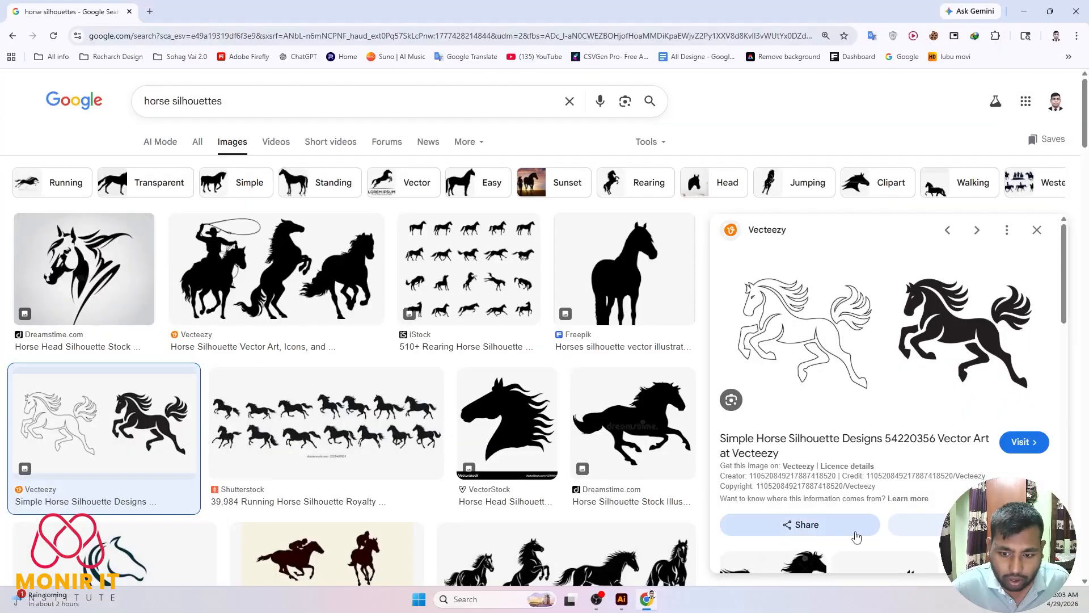
- Switch back to Illustrator, paste the horse capture and place it outside the artboard's left edge
click(634, 600)
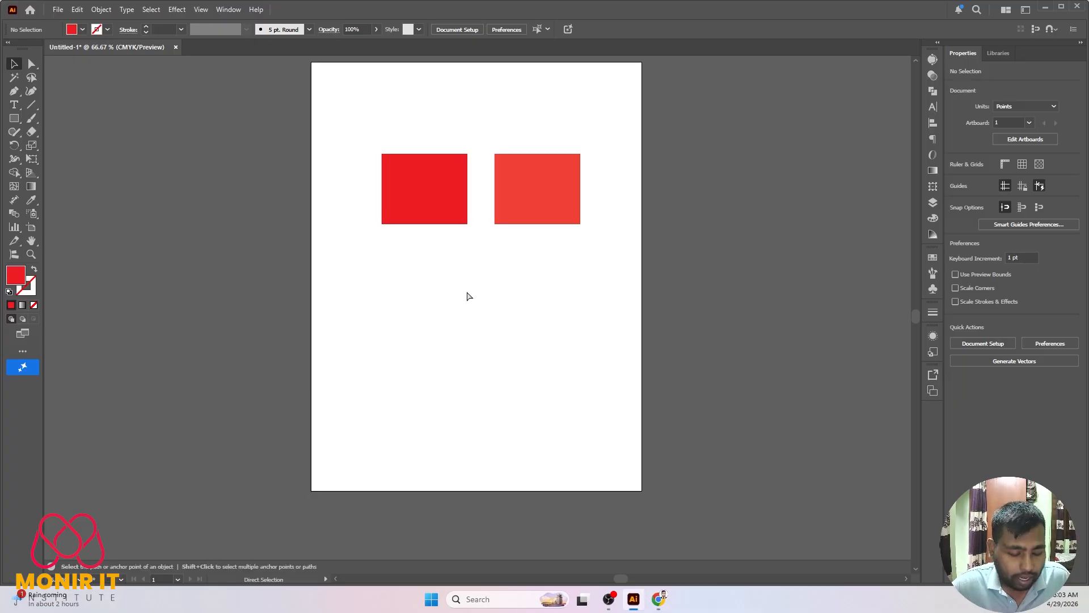
key(ctrl+v)
drag(421, 262, 213, 191)
key(ctrl+=)
key(ctrl+=)
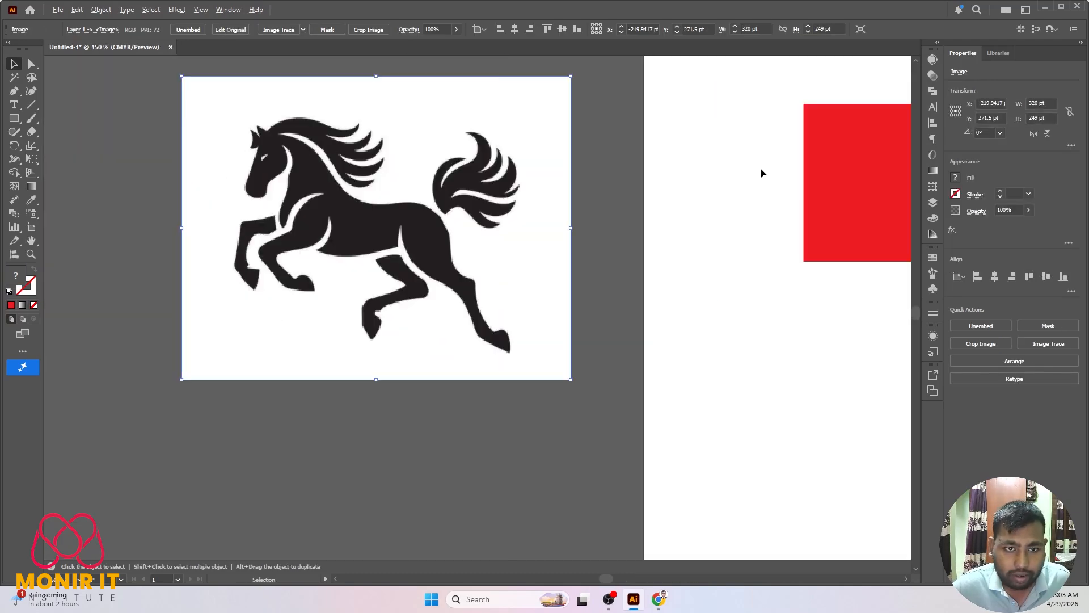
- Image-trace the horse in black and white, ignoring white, with Noise at 1 px and Corners at 100%
click(228, 9)
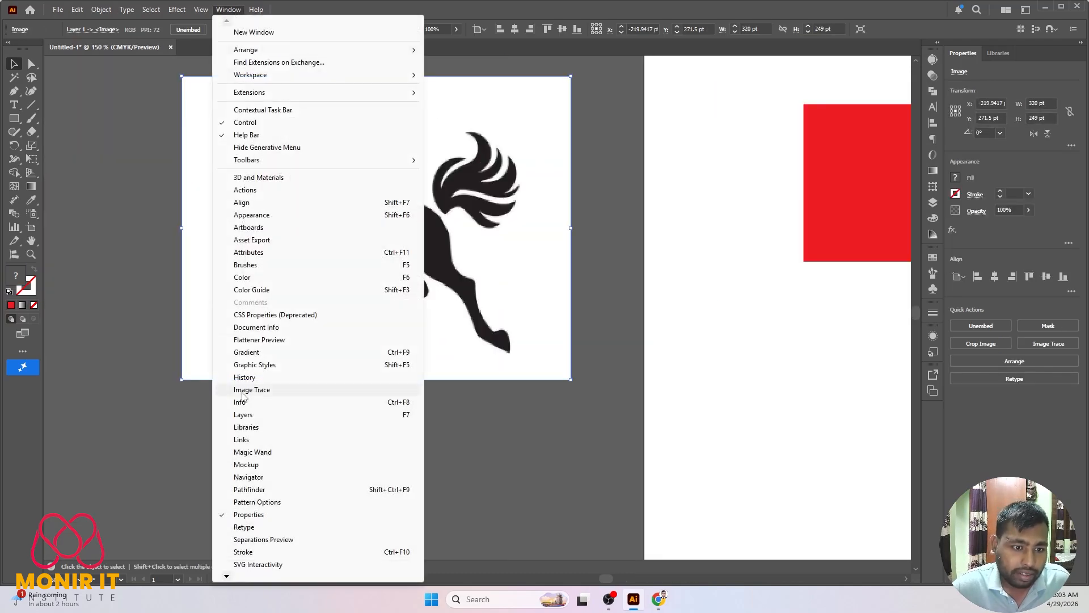
click(267, 389)
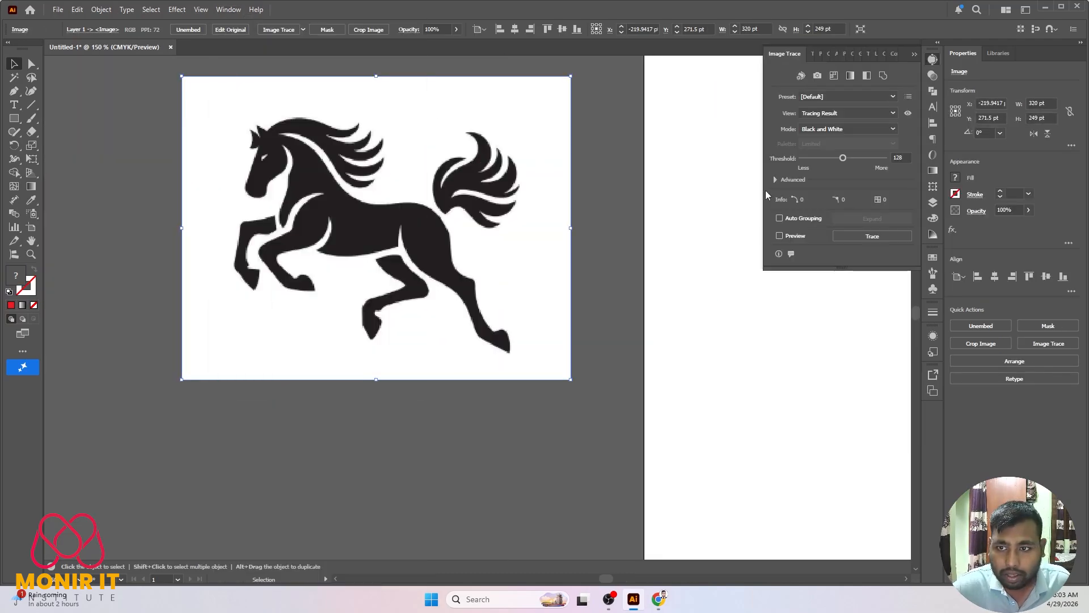
click(775, 180)
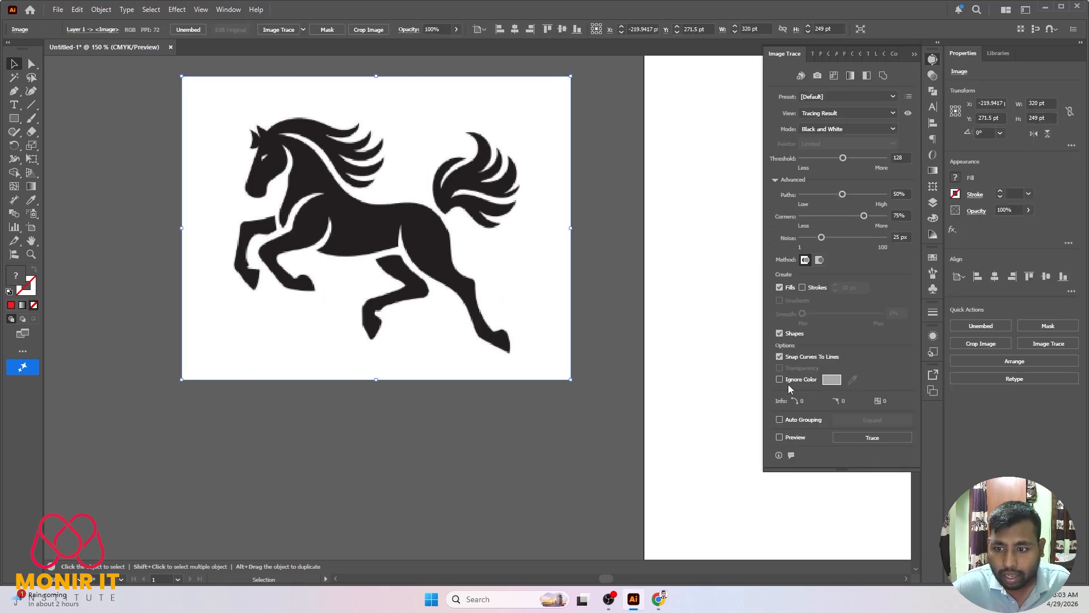
click(781, 379)
click(779, 437)
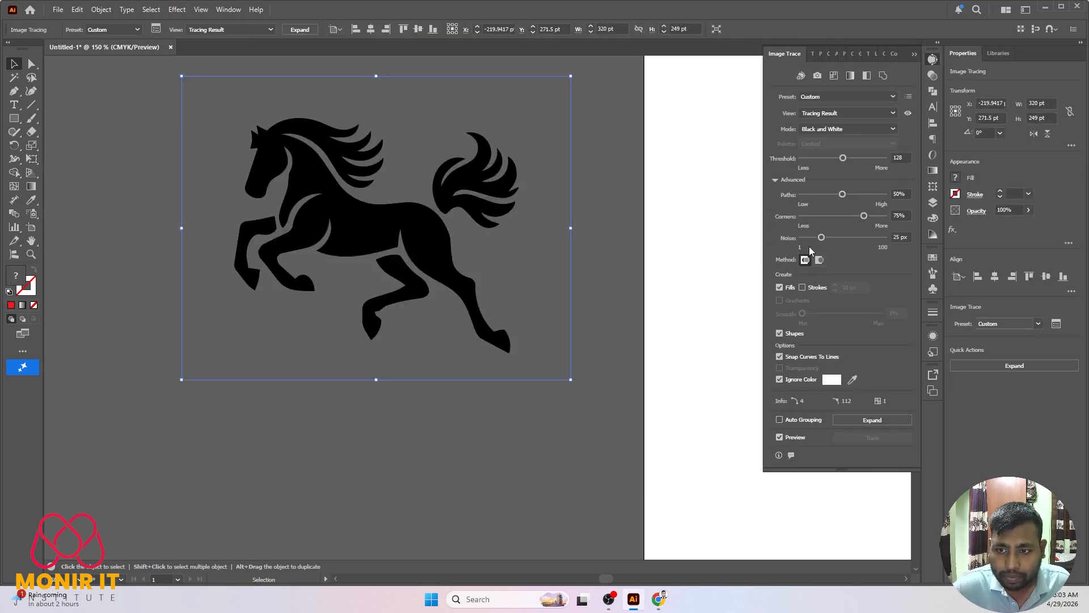
drag(821, 237, 757, 246)
drag(863, 216, 946, 228)
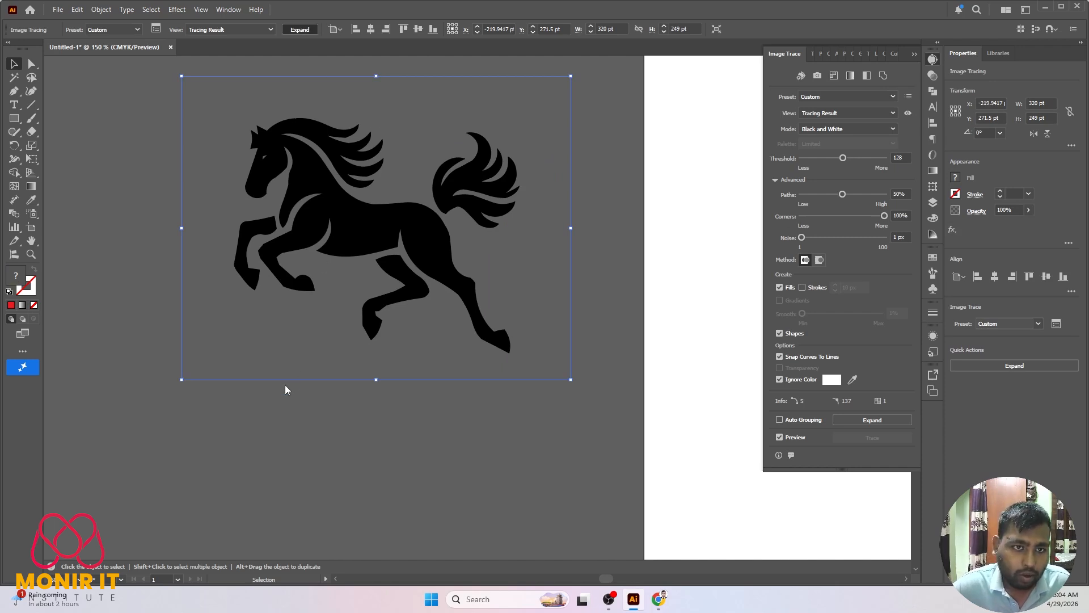
- Expand the traced horse into vector shapes and move it above the artboard
click(305, 426)
scroll(291, 426, down, 4)
scroll(344, 424, up, 1)
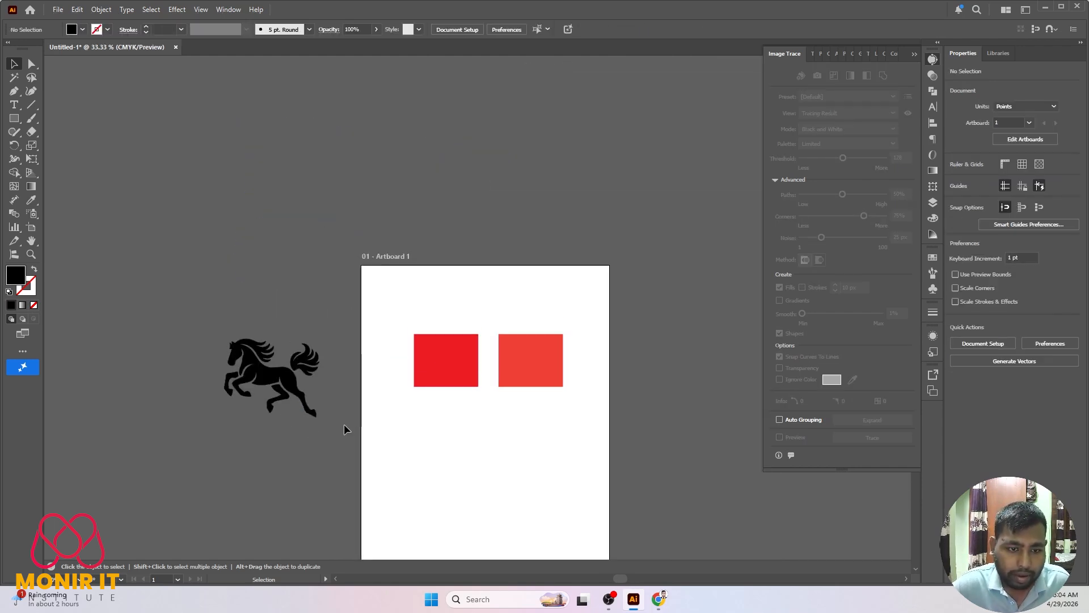
drag(268, 386, 502, 225)
scroll(511, 235, up, 2)
scroll(459, 242, down, 1)
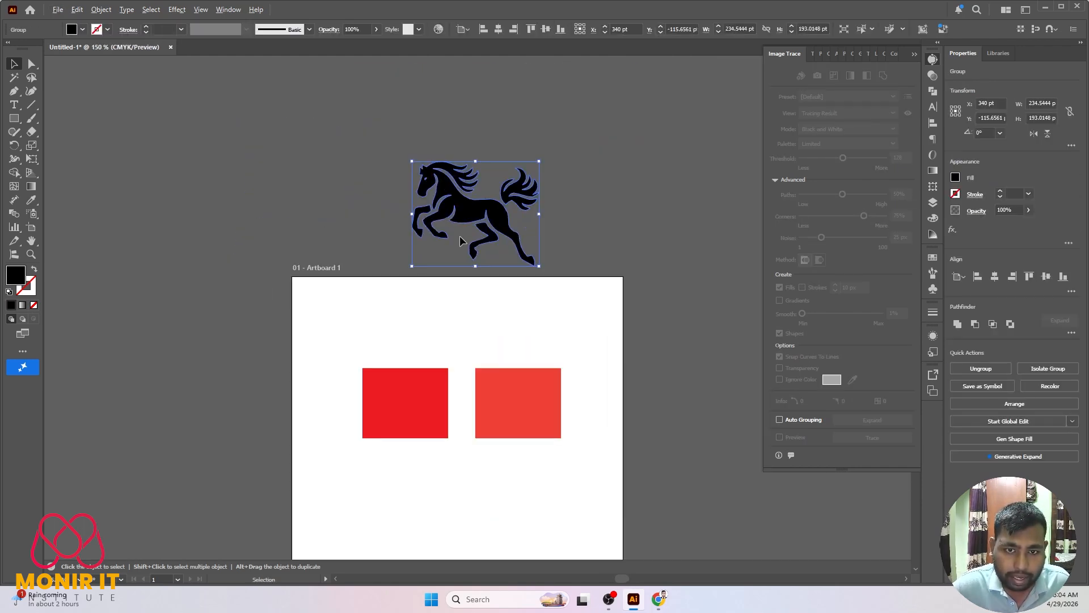
- Apply a linear gradient fill to the horse group
click(627, 218)
click(505, 213)
key(ctrl)
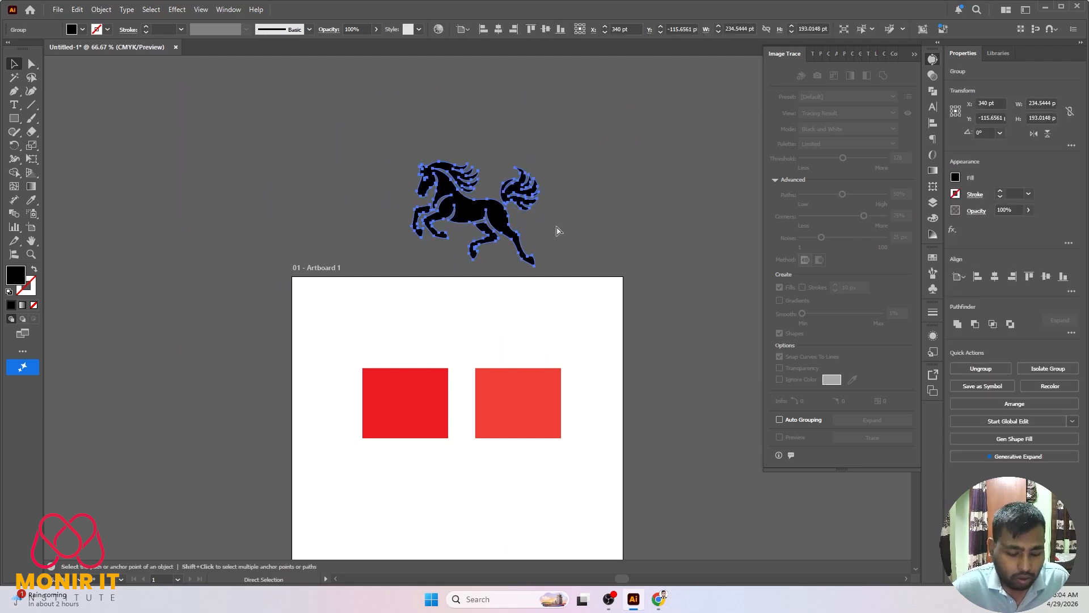
click(584, 227)
click(504, 212)
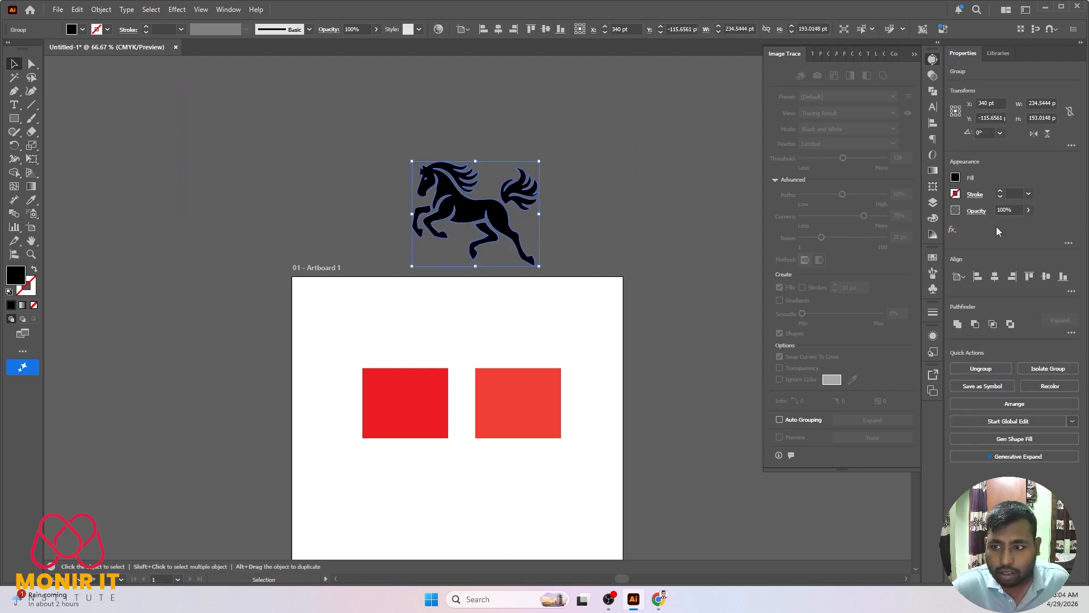
click(227, 9)
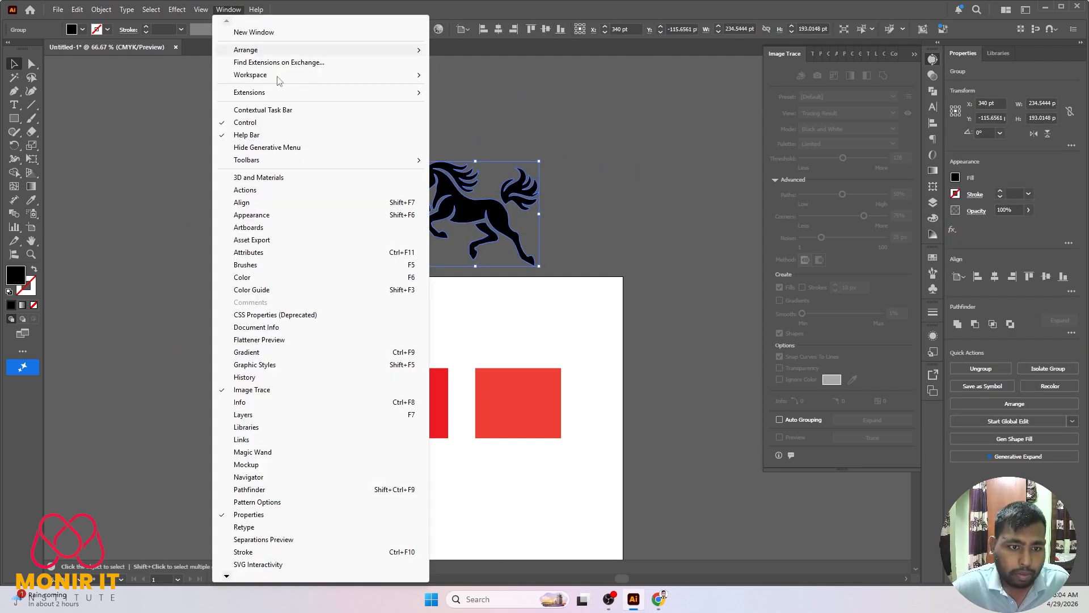
click(260, 356)
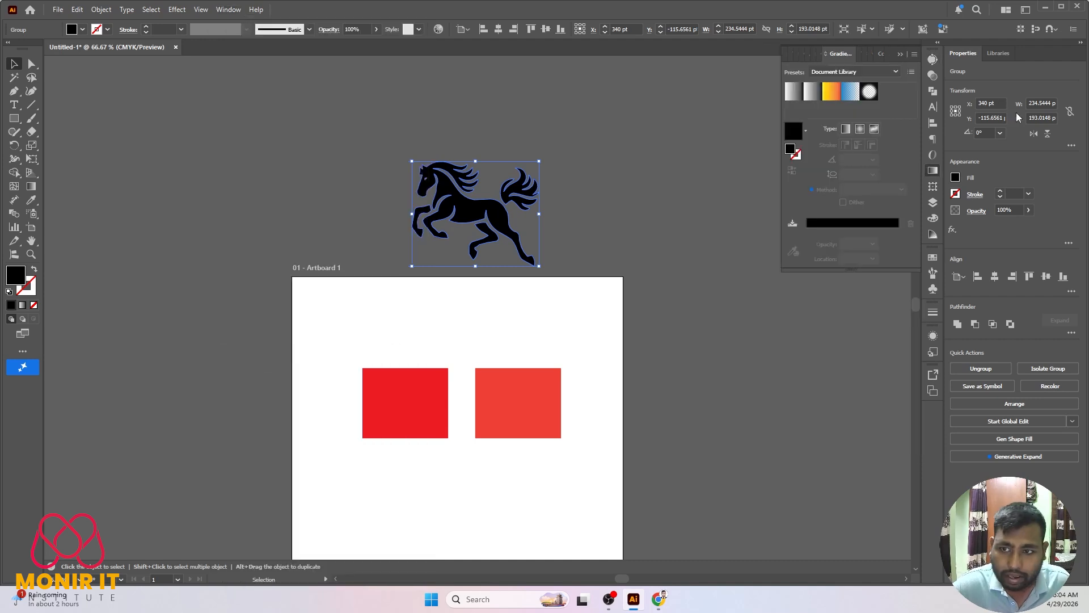
click(857, 230)
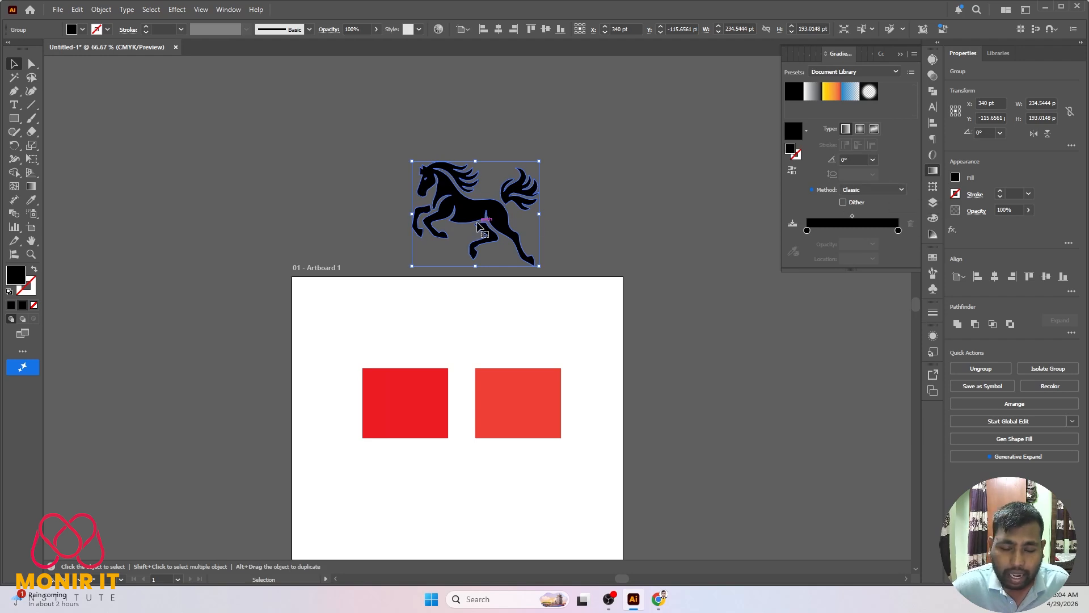
- Set the gradient's first colour stop to the red sampled from the left rectangle
click(806, 229)
double_click(807, 230)
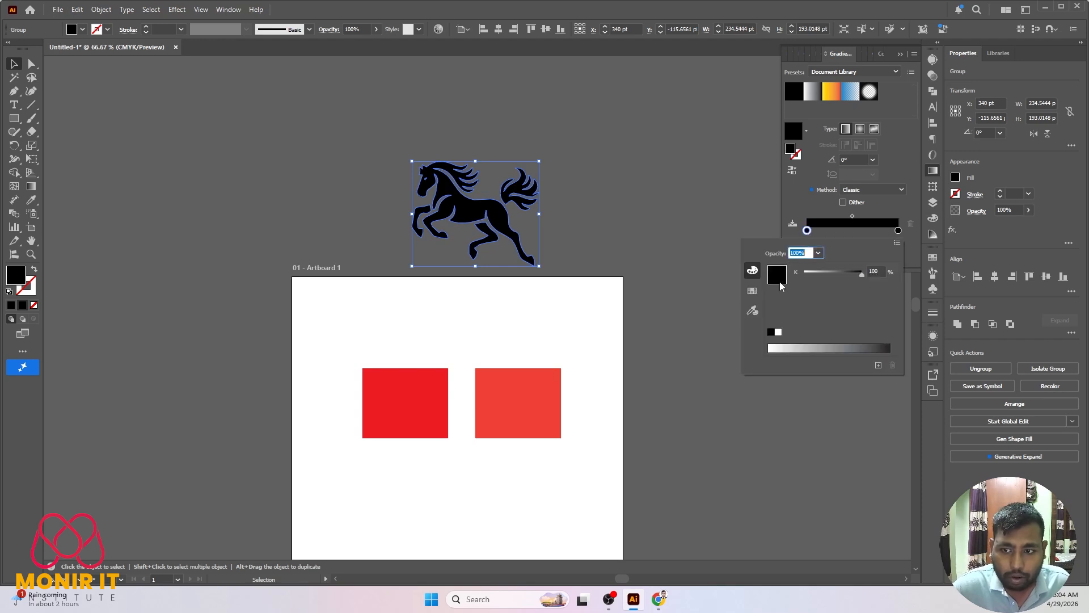
click(752, 310)
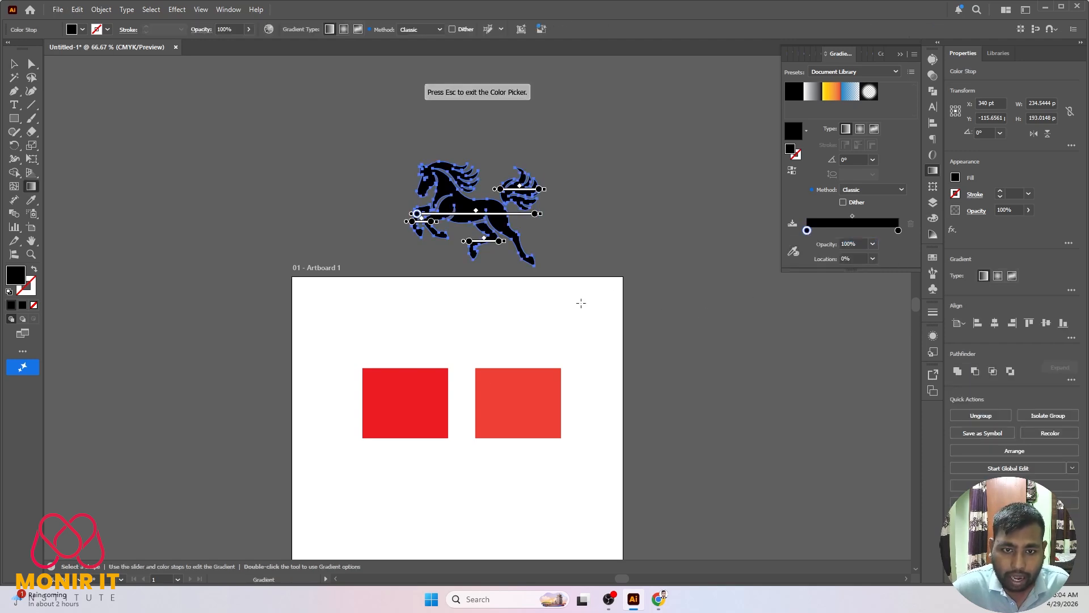
click(794, 251)
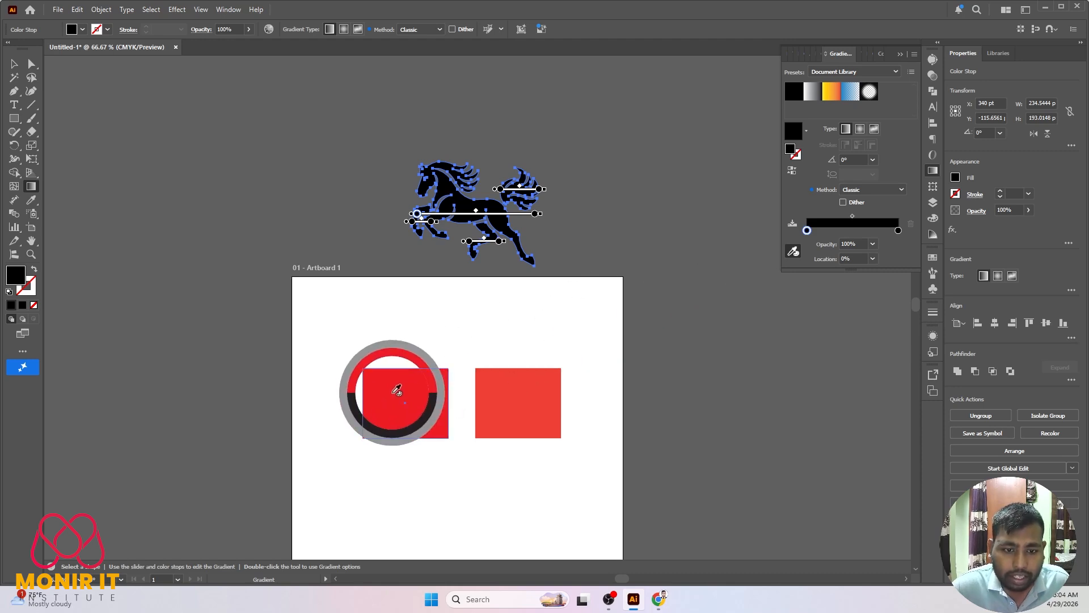
click(395, 391)
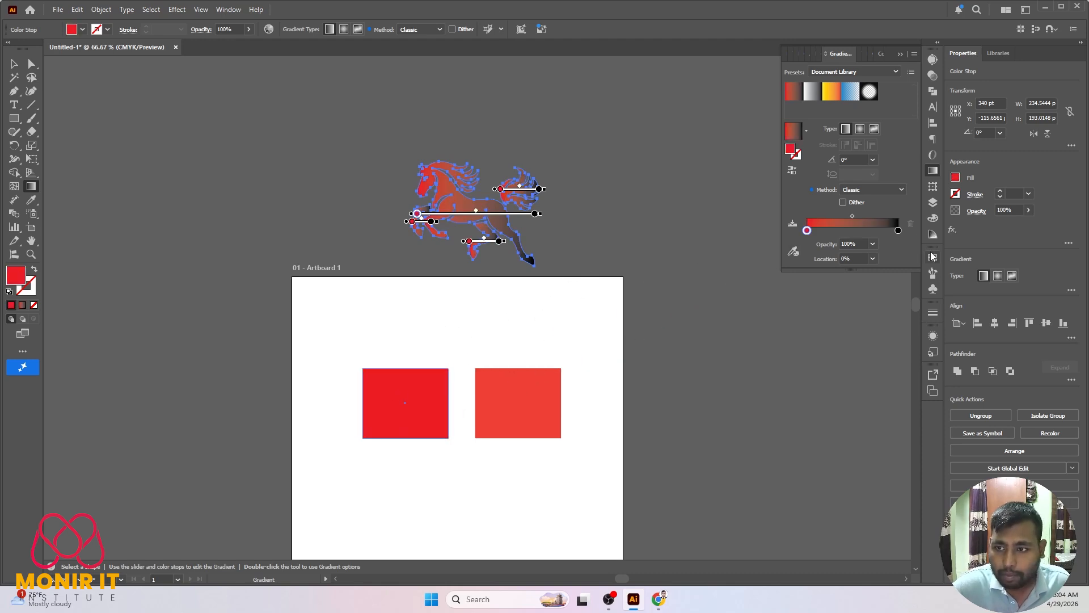
- Set the gradient's end colour stop to the lighter red sampled from the right rectangle
click(899, 231)
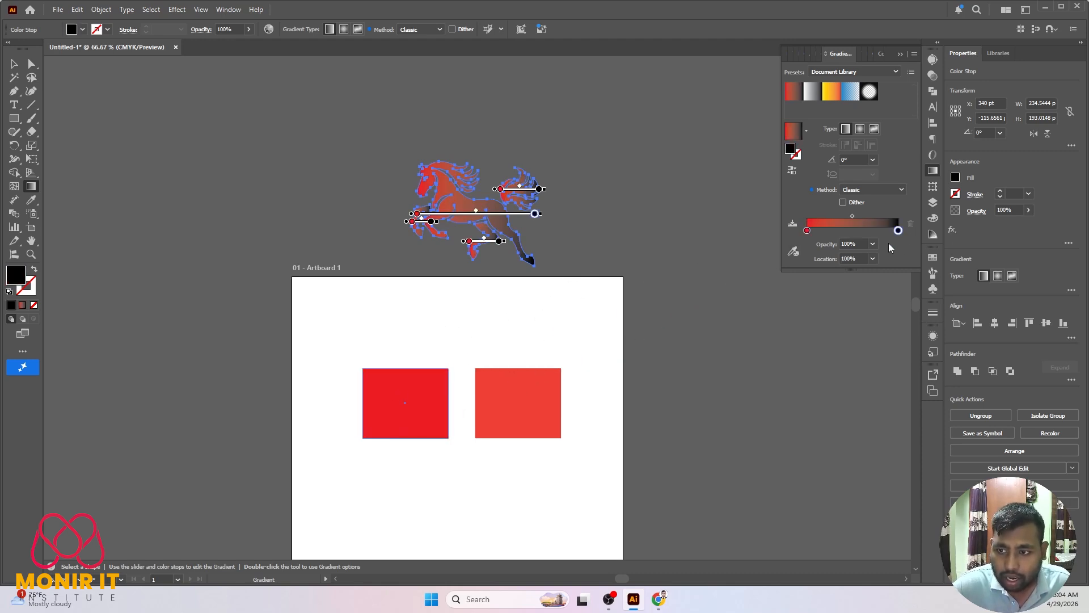
click(793, 252)
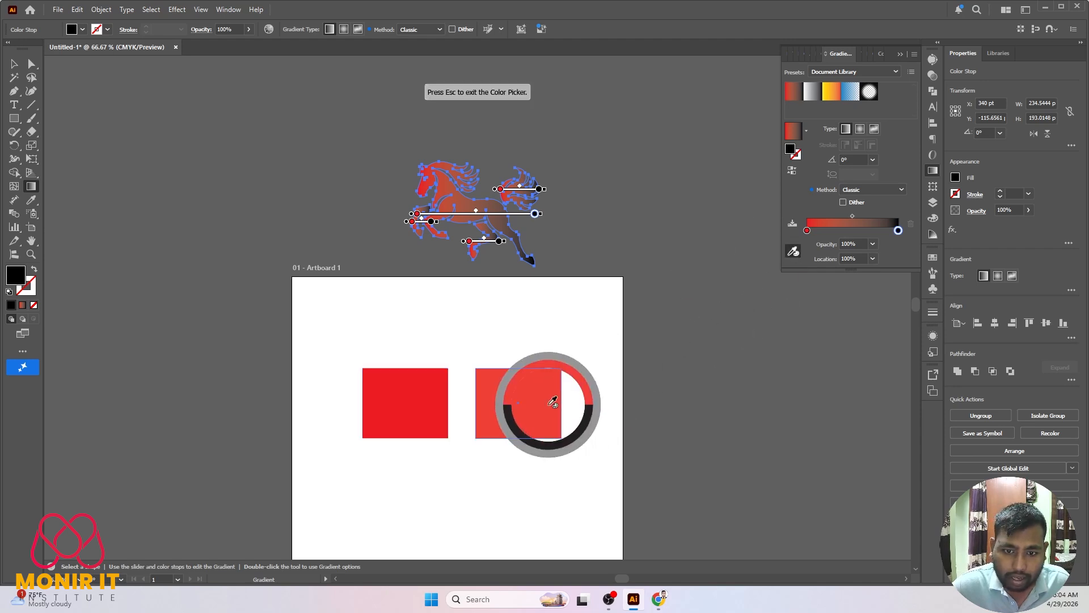
click(532, 383)
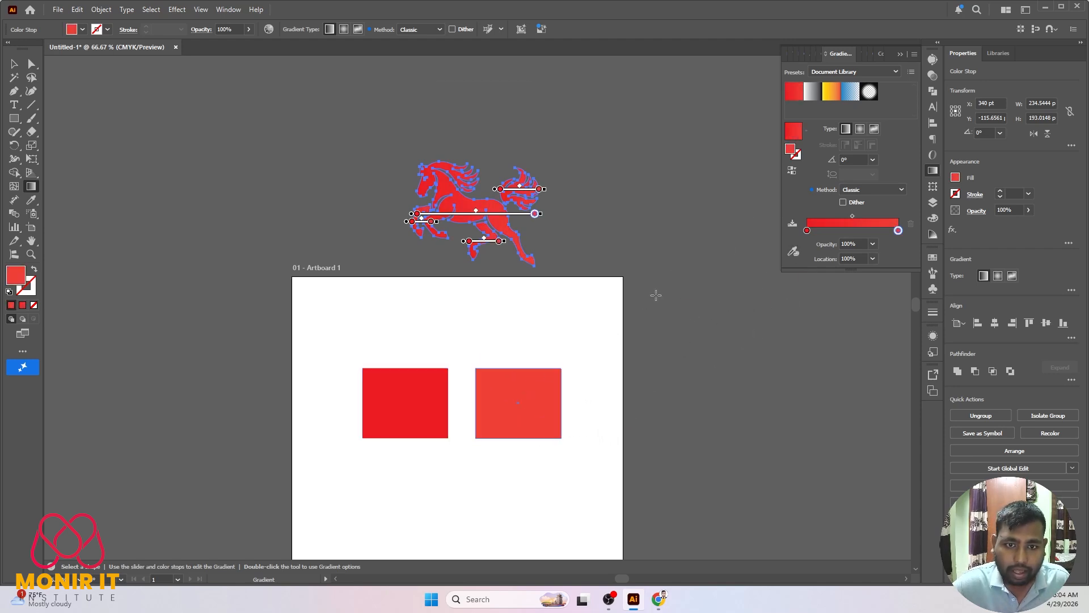
scroll(479, 166, up, 3)
scroll(711, 153, down, 1)
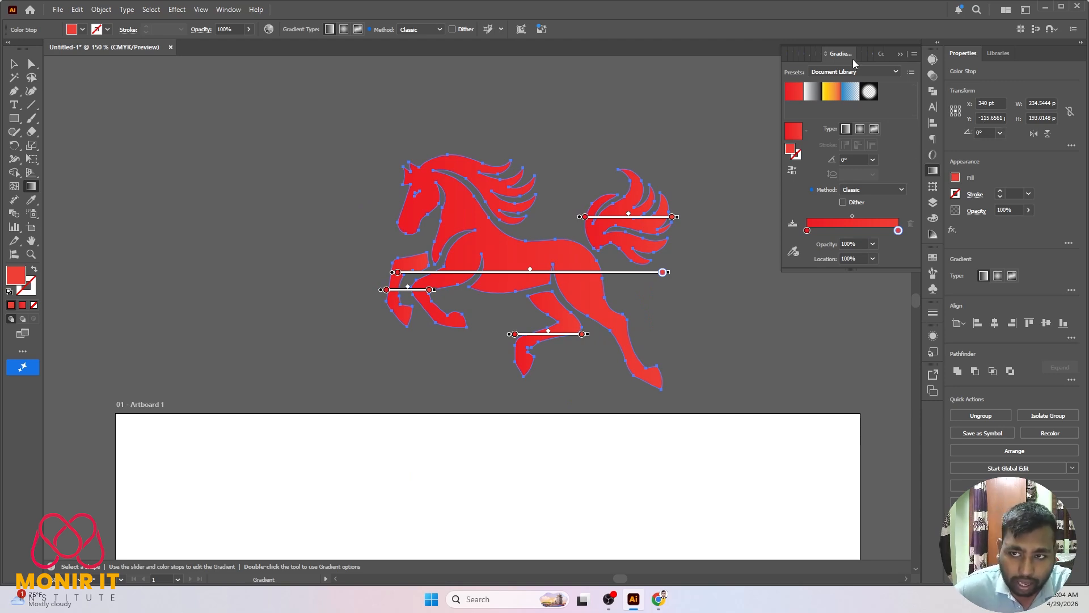
- Redirect the horse's linear gradient diagonally upward from below the belly toward the tail, at about 59°
click(887, 68)
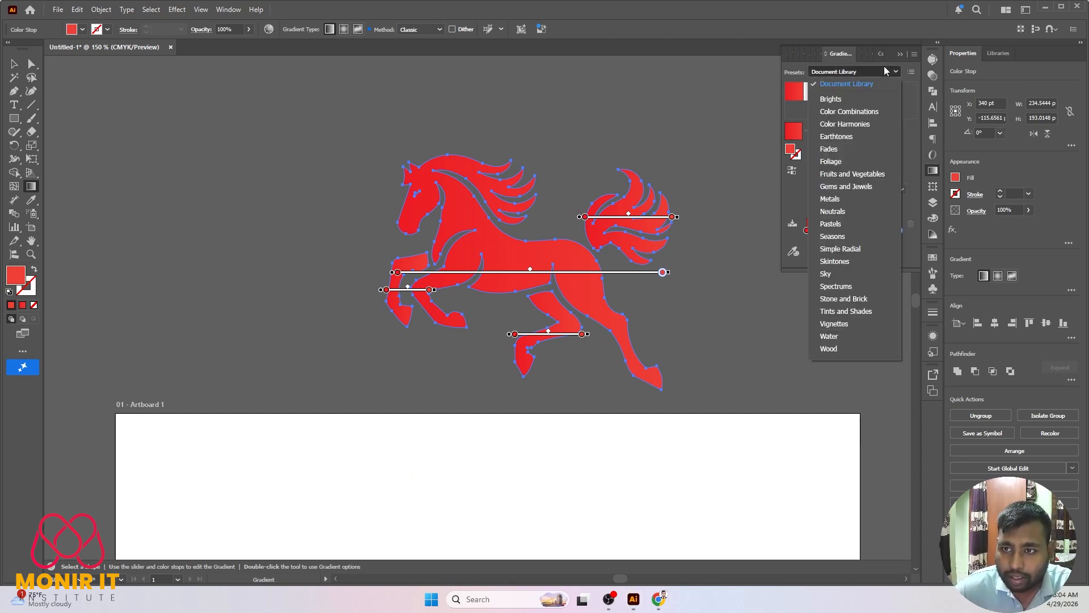
click(886, 68)
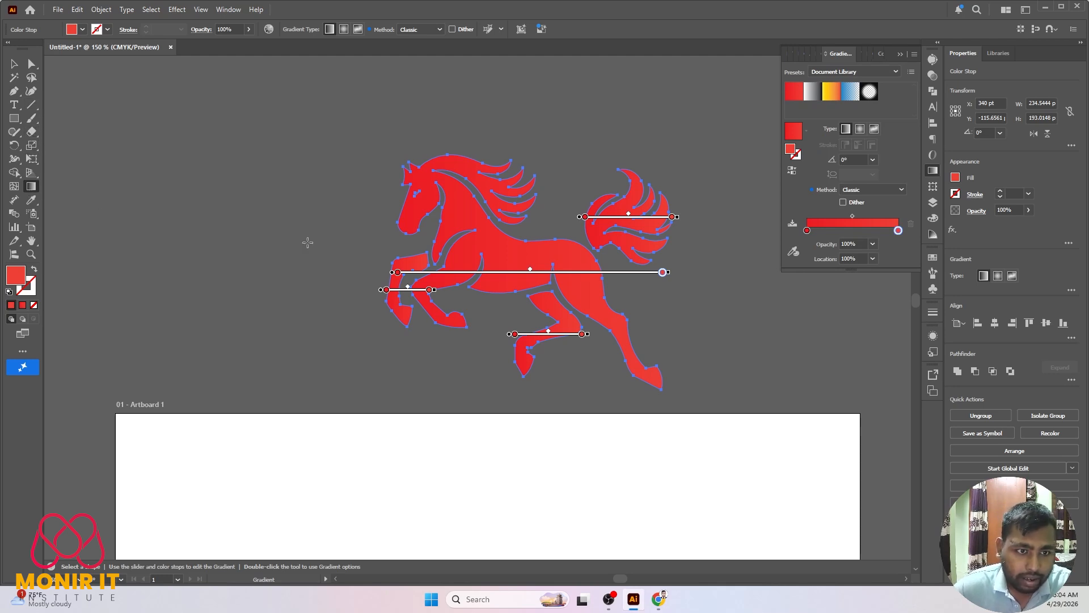
mouse_move(483, 314)
mouse_down()
mouse_move(563, 156)
mouse_move(580, 148)
mouse_move(579, 174)
mouse_up()
drag(456, 384, 603, 161)
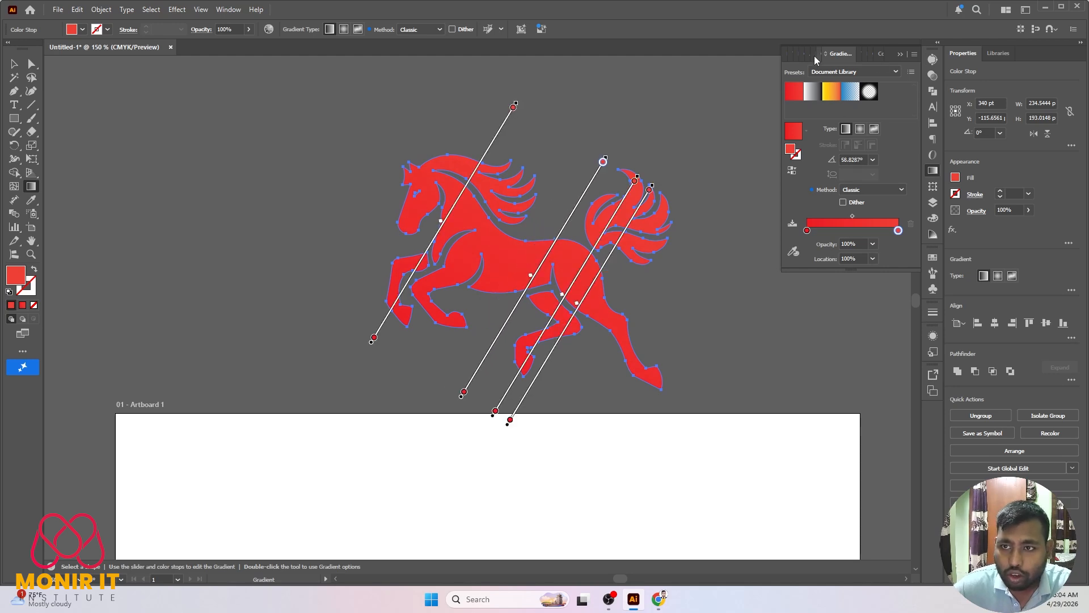
click(843, 59)
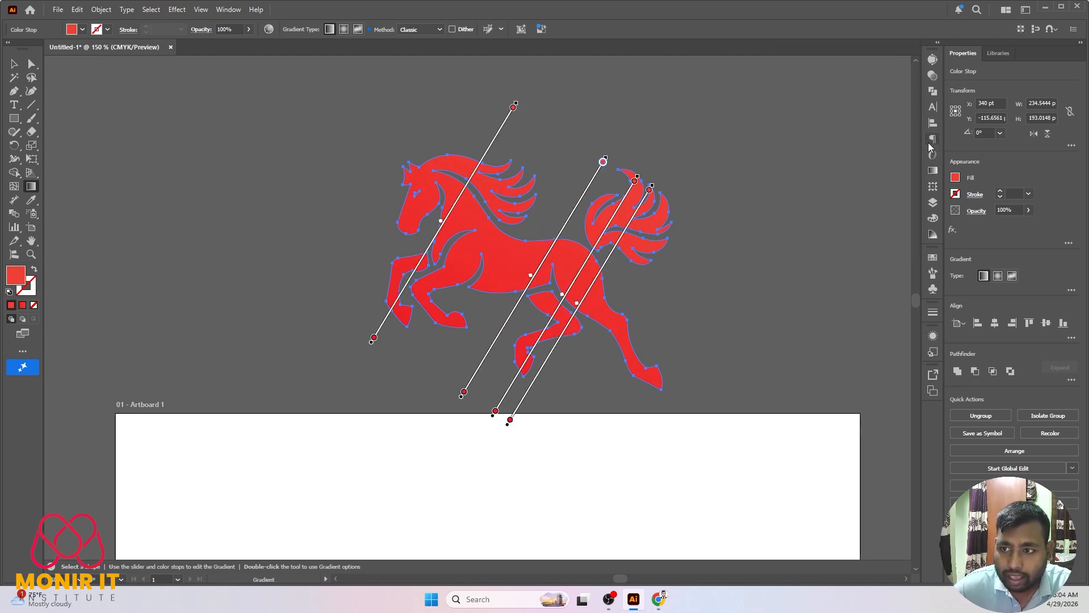
click(930, 171)
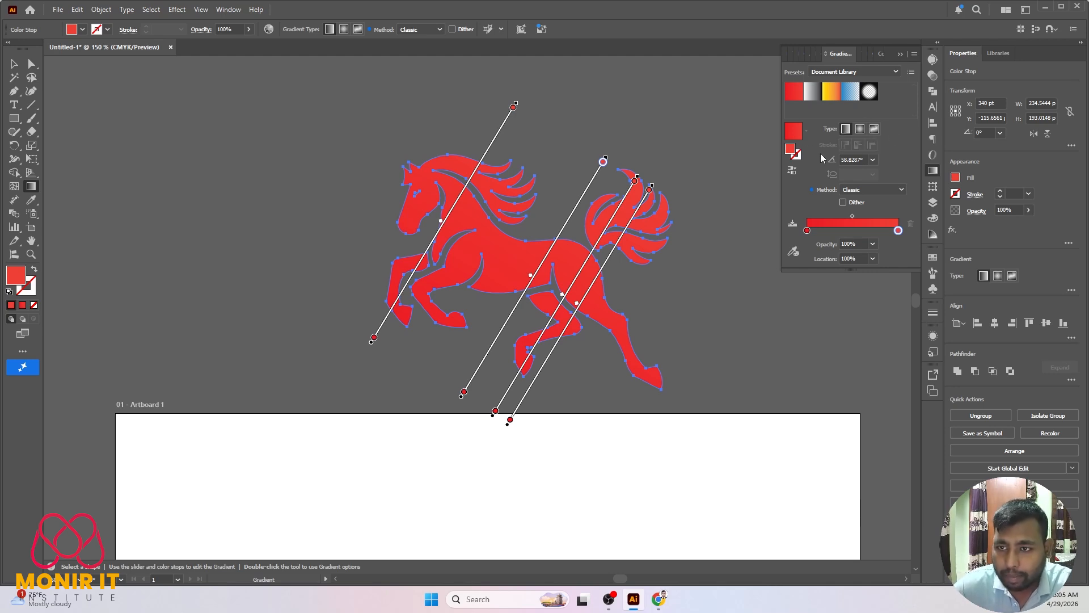
- Change the horse's gradient to radial and redraw it from the belly diagonally upward past the back
click(860, 129)
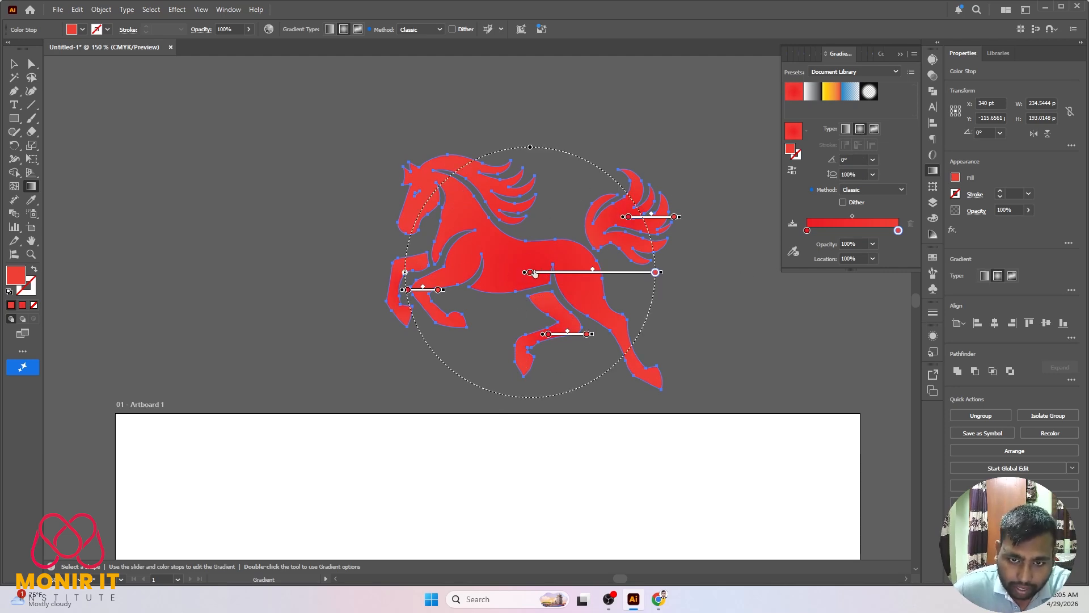
drag(532, 273, 535, 216)
drag(515, 279, 610, 78)
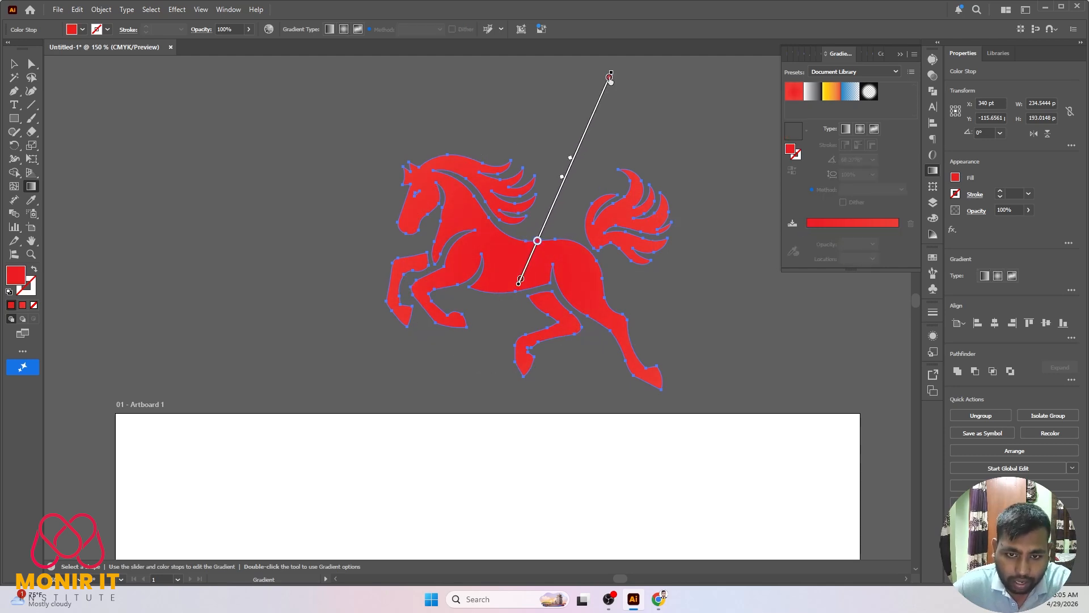
- Move the red horse from above the artboard onto the empty canvas well to its left
key(v)
click(556, 157)
scroll(558, 162, down, 5)
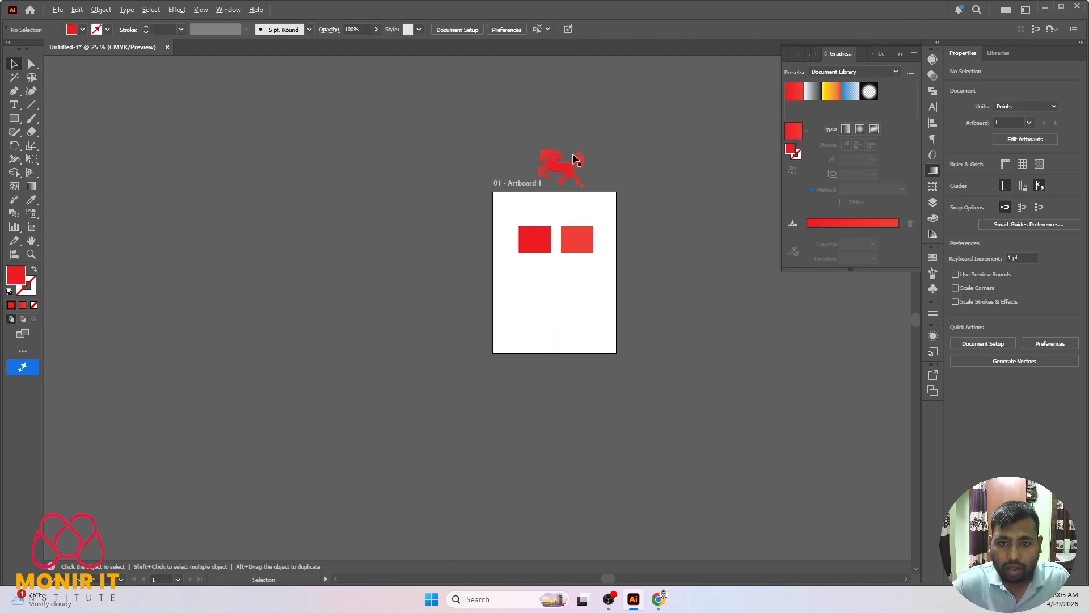
drag(561, 169, 318, 215)
scroll(316, 218, up, 7)
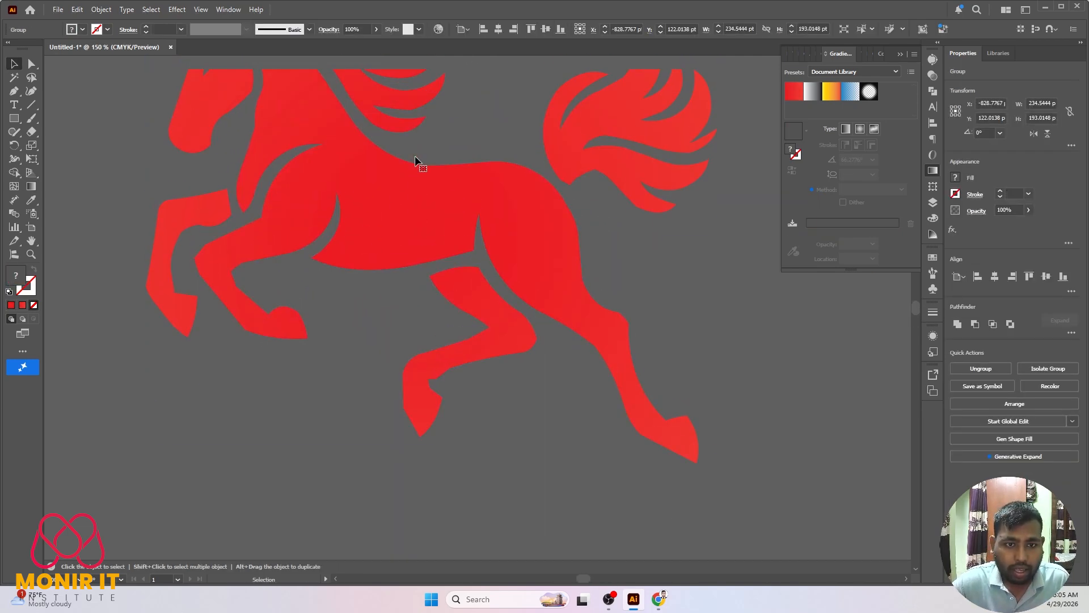
scroll(415, 203, up, 1)
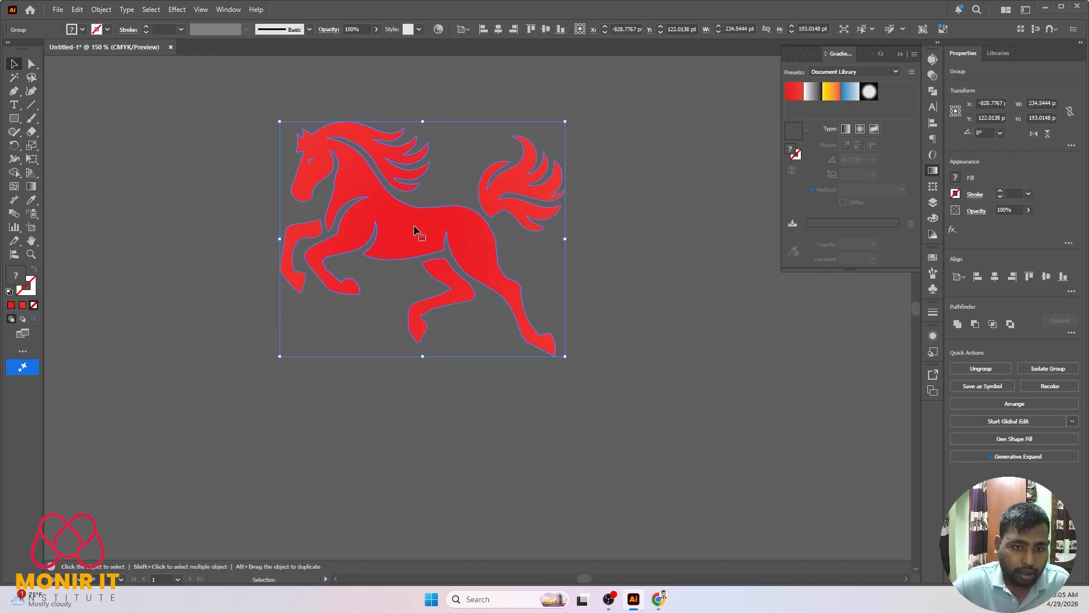
scroll(356, 140, up, 1)
scroll(358, 141, up, 1)
scroll(509, 174, down, 2)
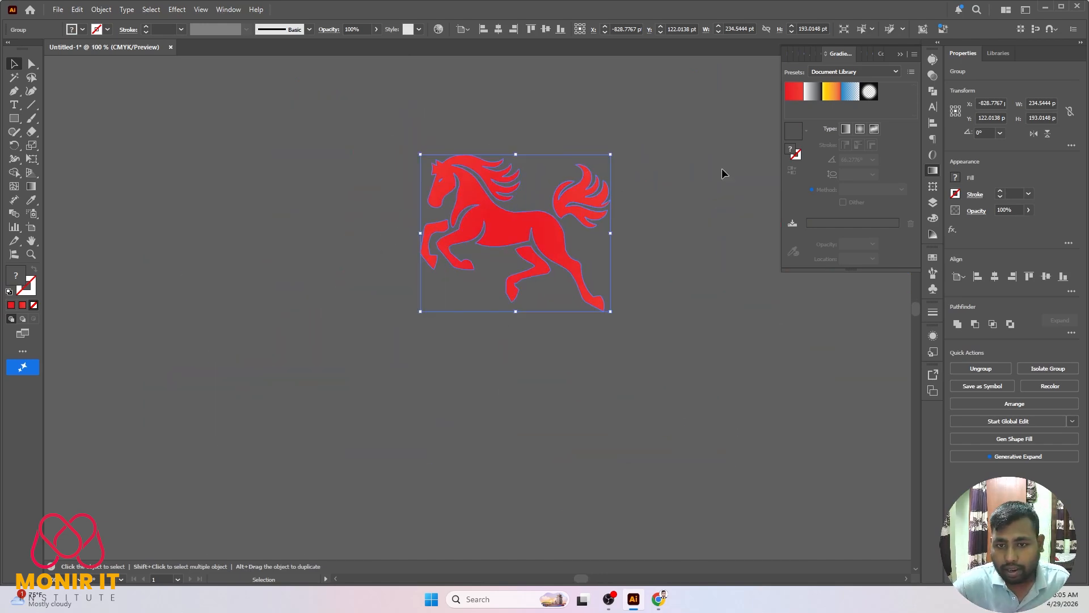
click(414, 303)
scroll(389, 305, down, 6)
scroll(477, 268, up, 3)
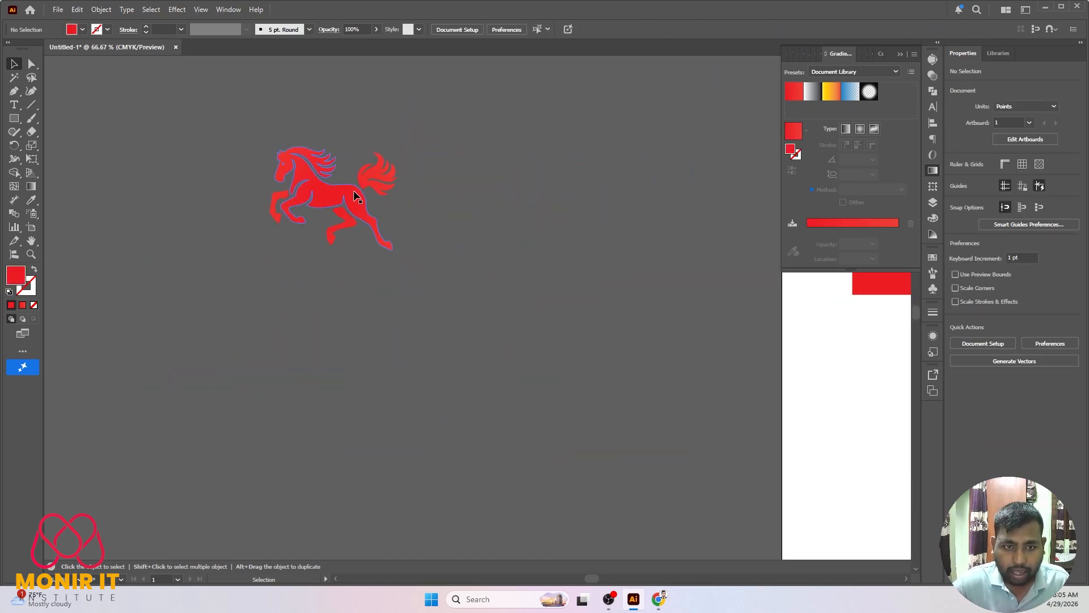
- Move the red horse closer to the artboard, keeping it on the canvas to the left
drag(355, 210, 576, 295)
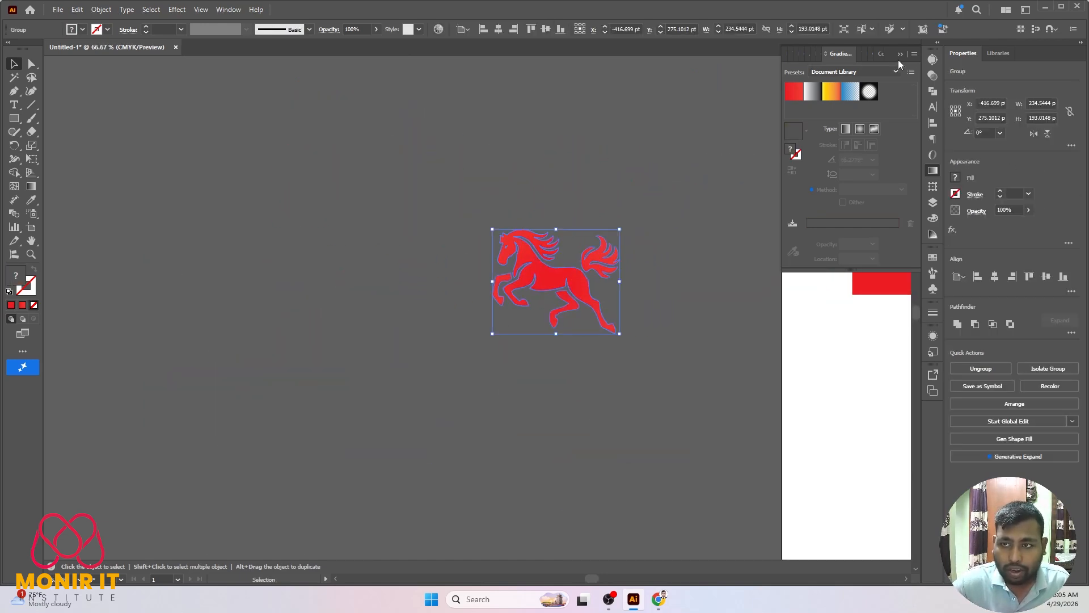
scroll(459, 229, down, 3)
scroll(691, 253, up, 3)
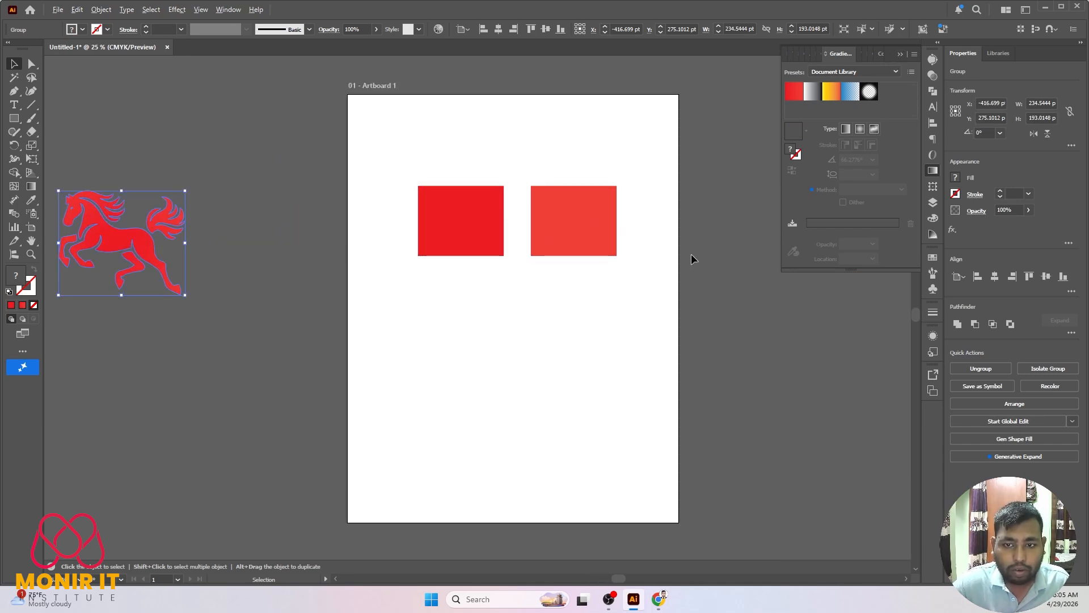
scroll(619, 236, down, 1)
scroll(617, 235, down, 2)
scroll(571, 187, up, 2)
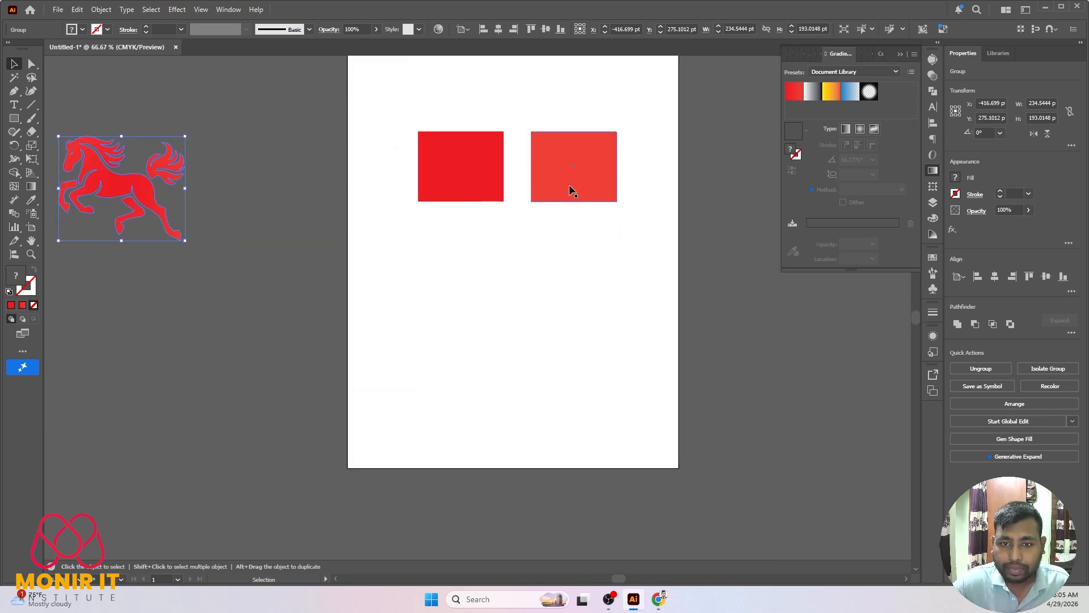
click(555, 180)
scroll(539, 182, down, 2)
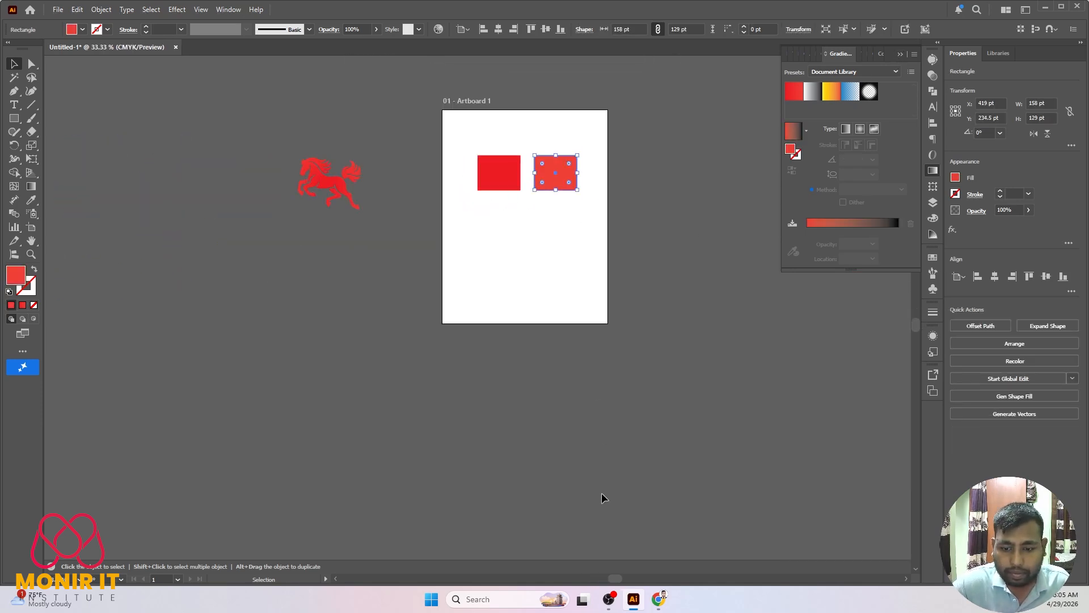
- Switch to Chrome and copy the standing horse silhouette from Freepik in the image results
click(658, 599)
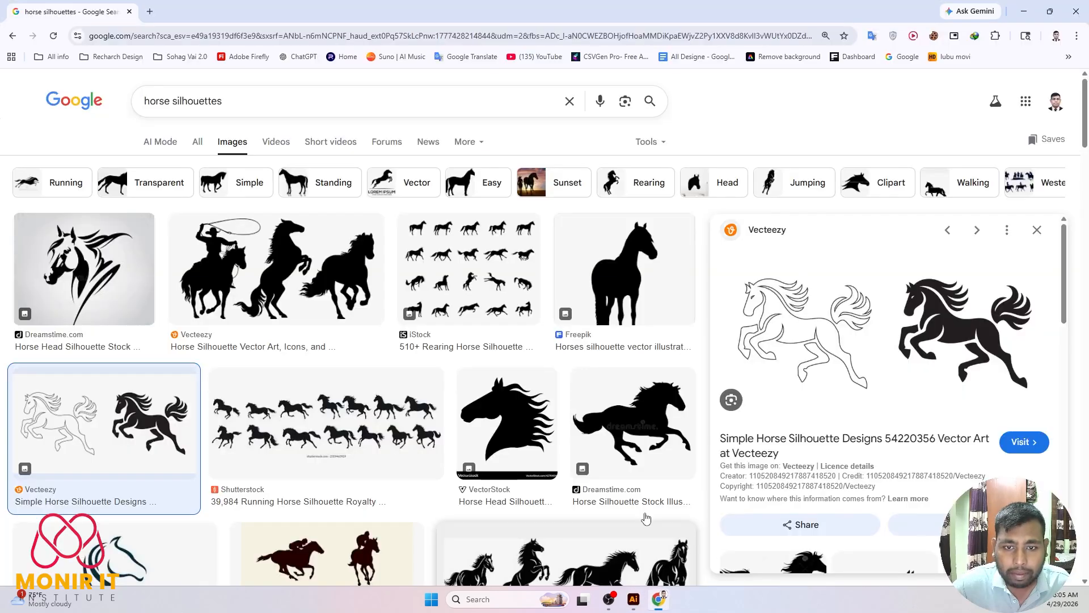
click(647, 261)
right_click(906, 295)
click(959, 485)
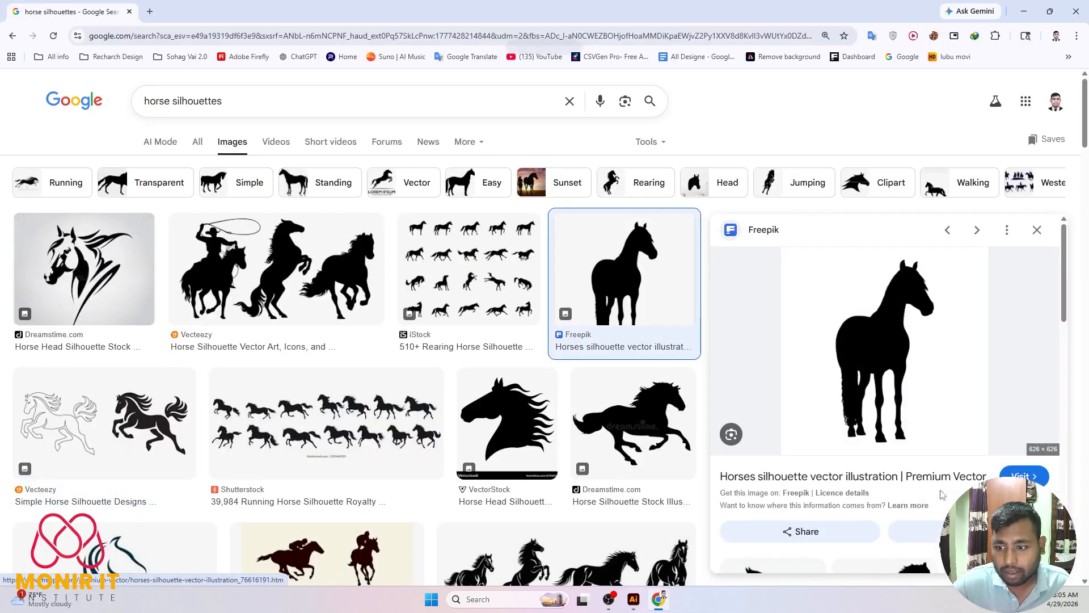
- Switch back to Illustrator, paste the standing horse image and place it below the red horse
click(634, 599)
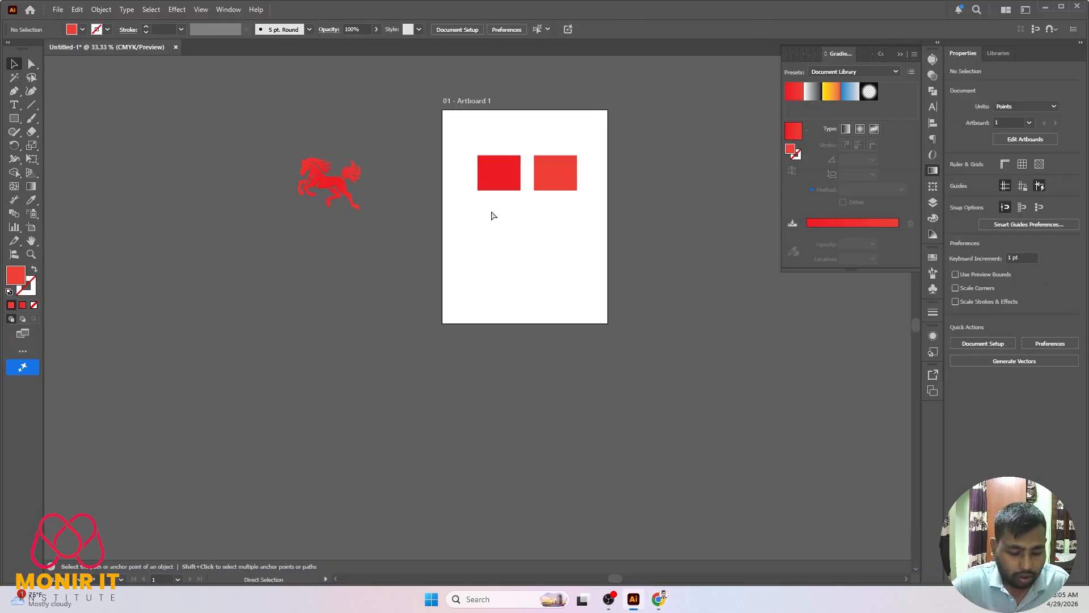
key(ctrl+v)
drag(491, 308, 354, 363)
- Image-trace the standing horse in Black and White mode with previewing on, ignoring white
click(229, 10)
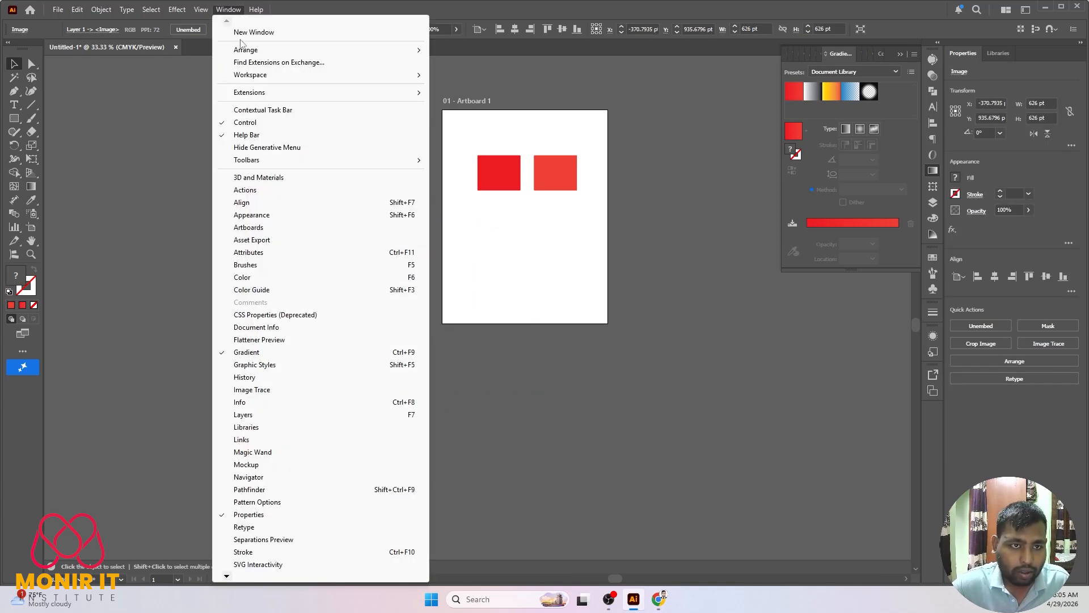
click(252, 391)
click(775, 179)
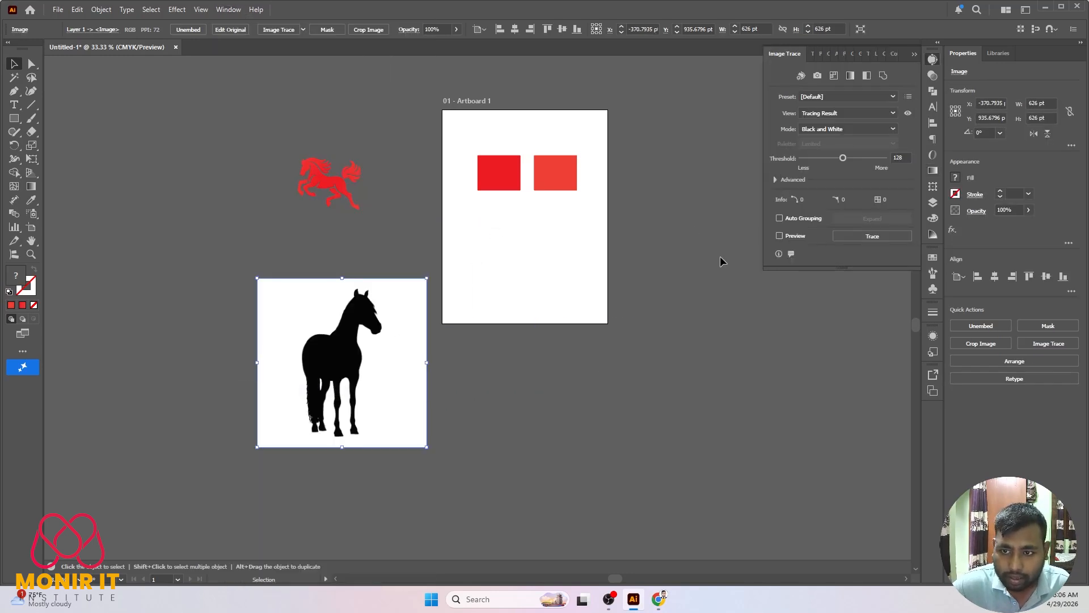
click(775, 179)
key(ctrl+z)
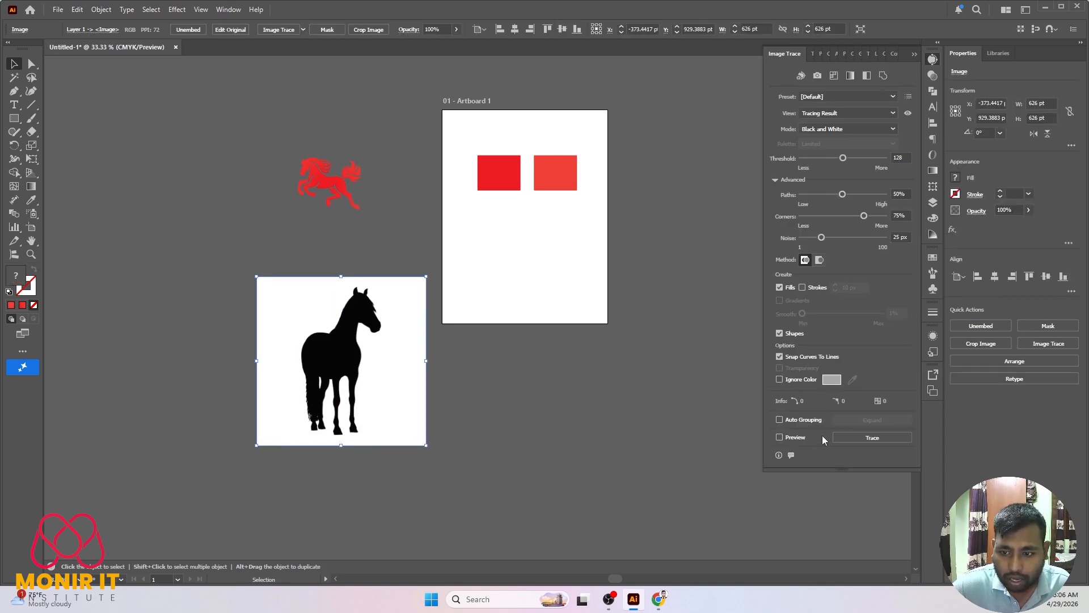
click(779, 437)
click(779, 379)
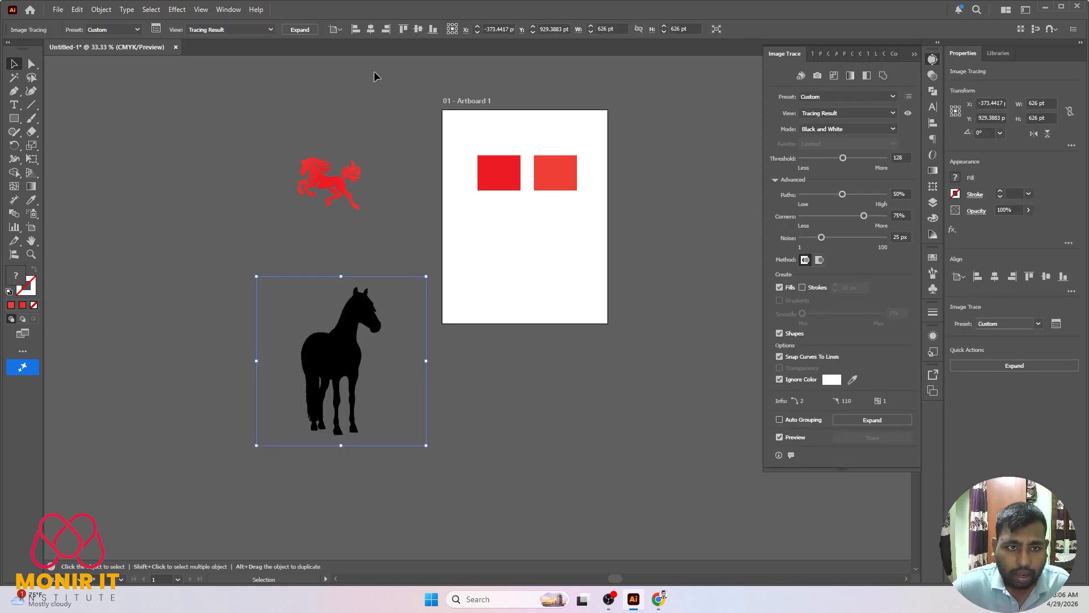
- Expand the traced standing horse into vector shapes and move it up and left of the red horse
click(307, 31)
click(364, 87)
drag(357, 335, 185, 123)
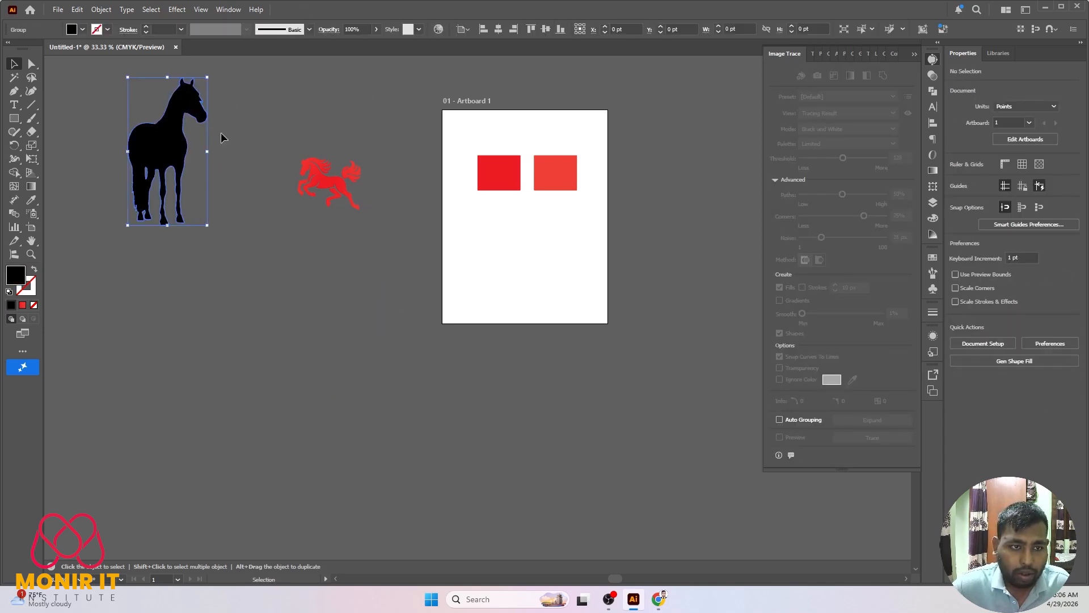
key(ctrl+minus)
key(ctrl+minus)
key(ctrl+minus)
scroll(426, 152, up, 3)
drag(464, 272, 402, 173)
scroll(401, 173, down, 3)
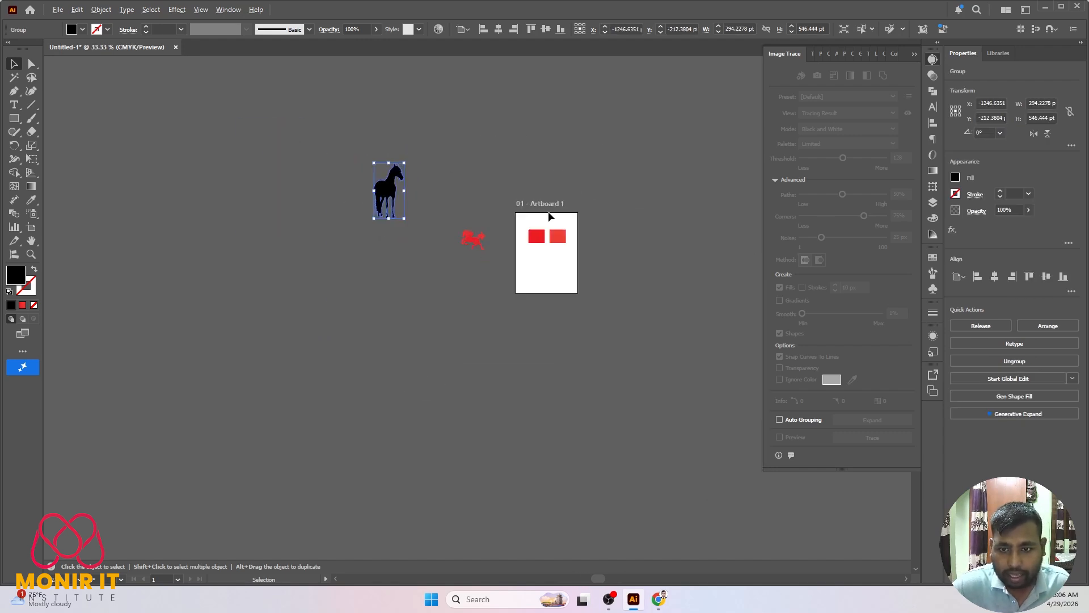
- Duplicate the two red rectangles onto the canvas just right of the standing horse
scroll(575, 219, up, 2)
drag(428, 222, 325, 176)
scroll(226, 136, up, 3)
- Fill the left copied rectangle with medium green and the right one with dark green
click(374, 221)
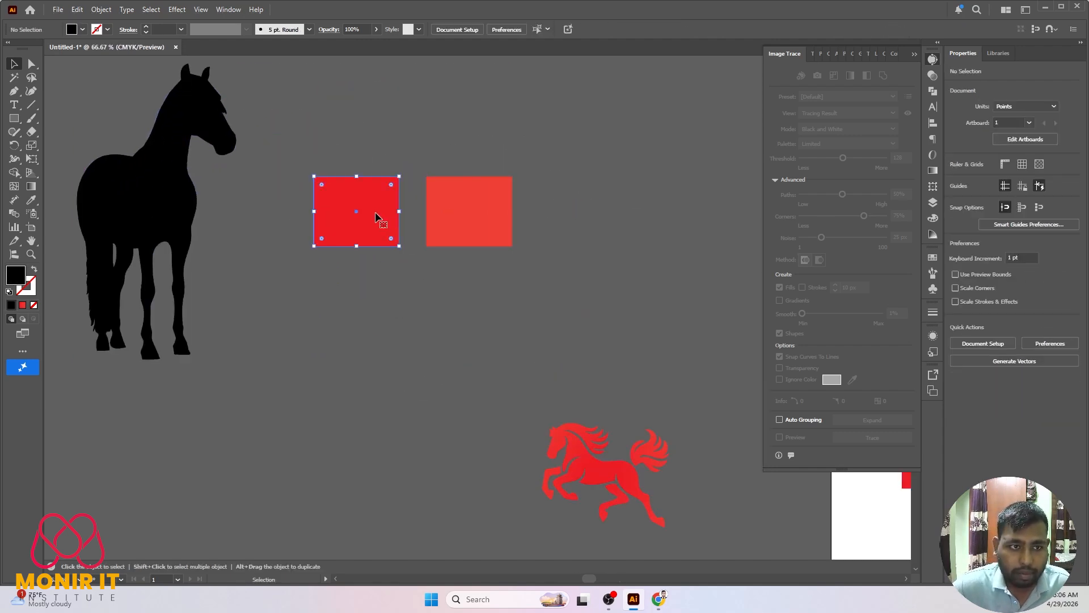
click(84, 30)
click(100, 84)
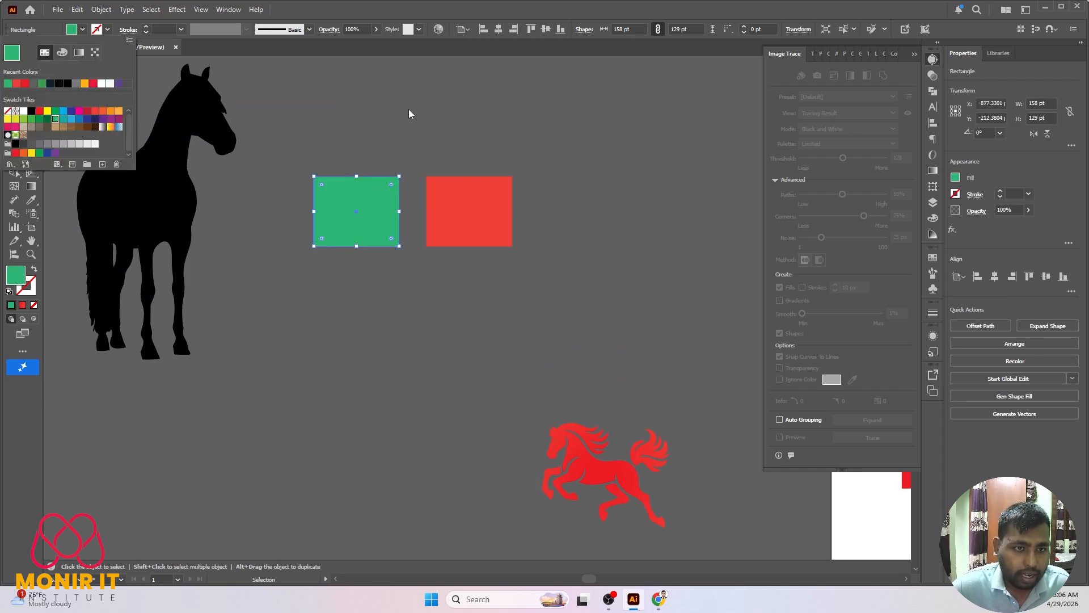
click(467, 194)
click(83, 30)
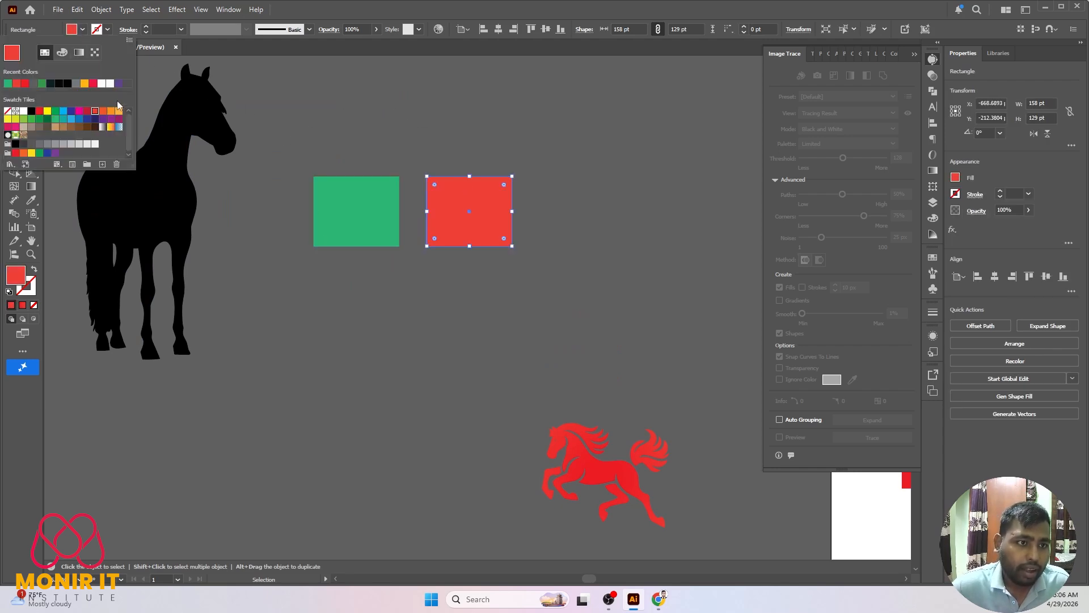
click(47, 119)
click(513, 151)
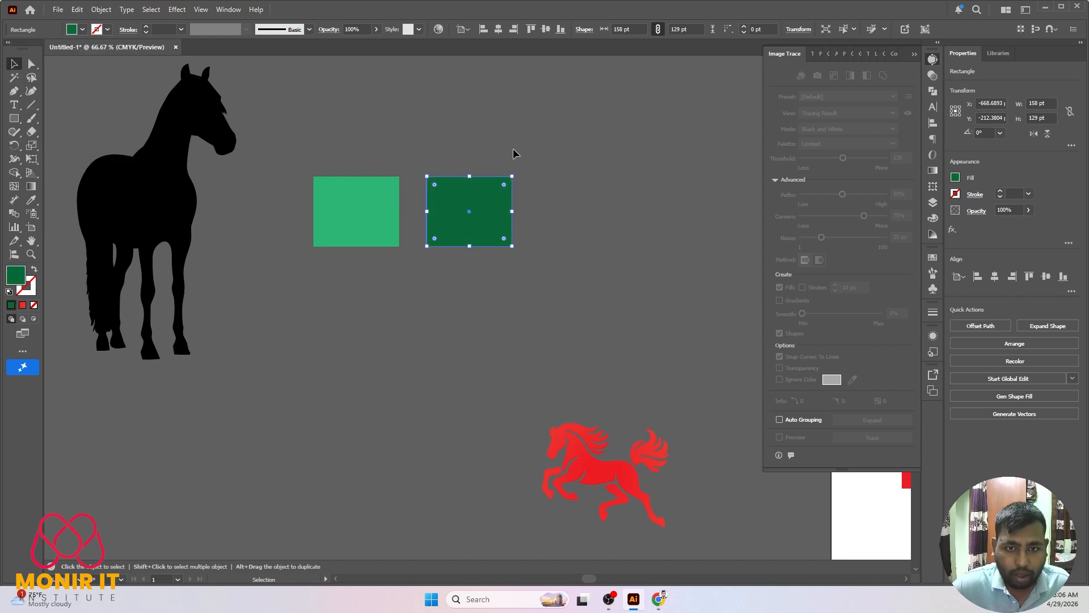
- Move the black horse farther up and left, and apply a linear gradient fill to it
scroll(596, 156, down, 3)
scroll(457, 119, up, 1)
drag(438, 145, 361, 102)
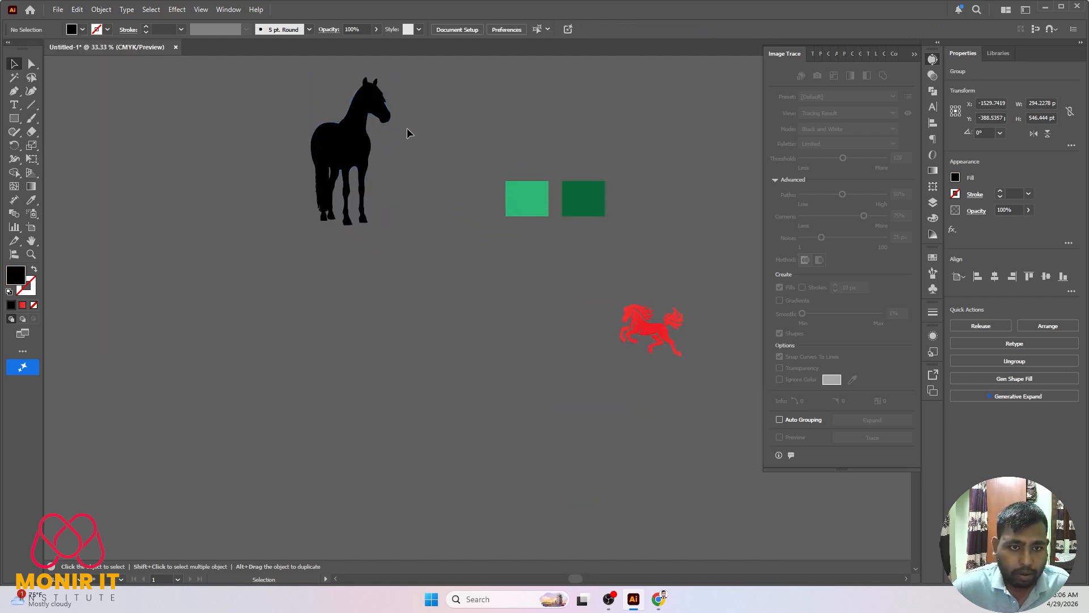
click(933, 170)
click(857, 232)
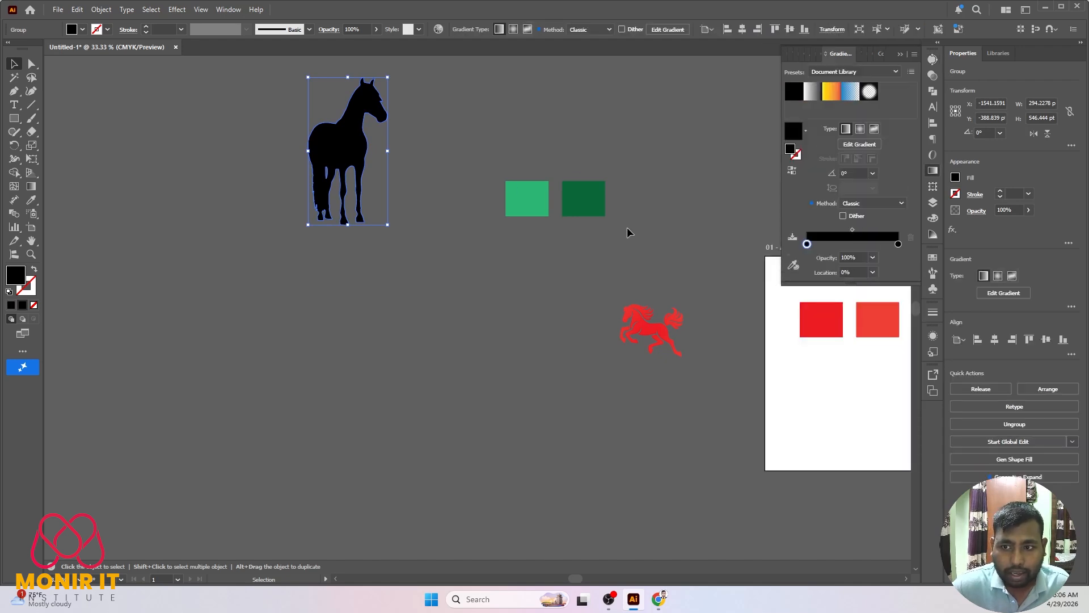
- Colour the standing horse's linear gradient by sampling medium green for the first stop and dark green for the end stop
click(794, 265)
click(543, 198)
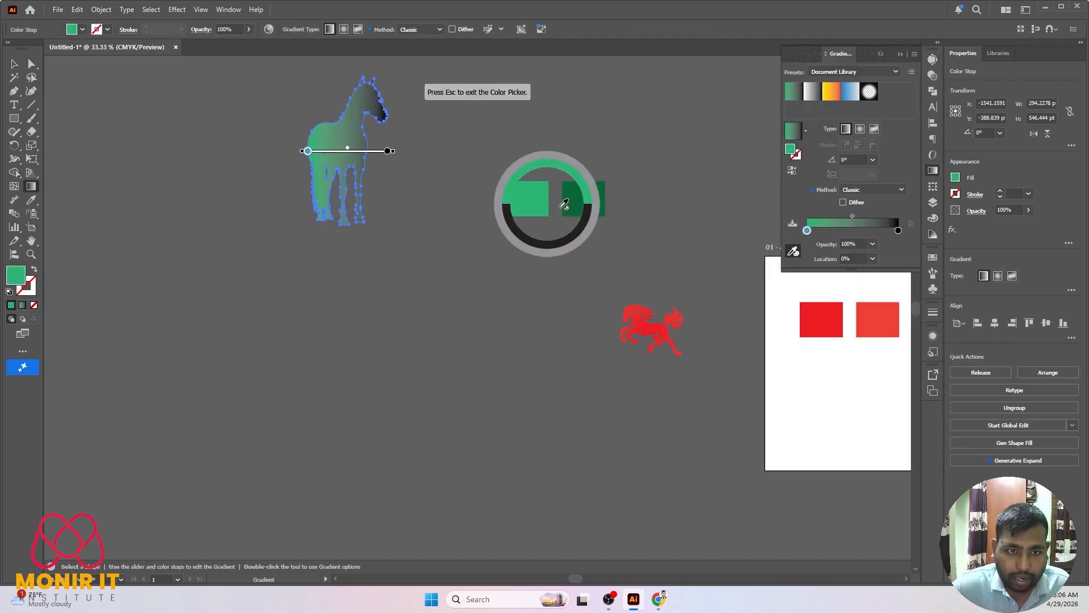
click(898, 230)
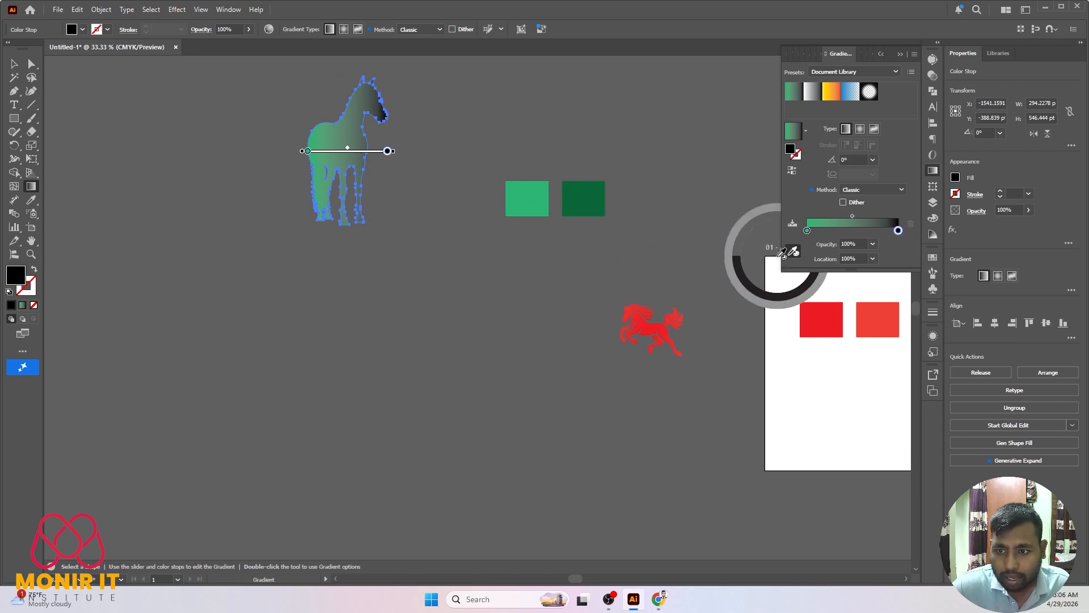
click(602, 212)
scroll(433, 110, up, 2)
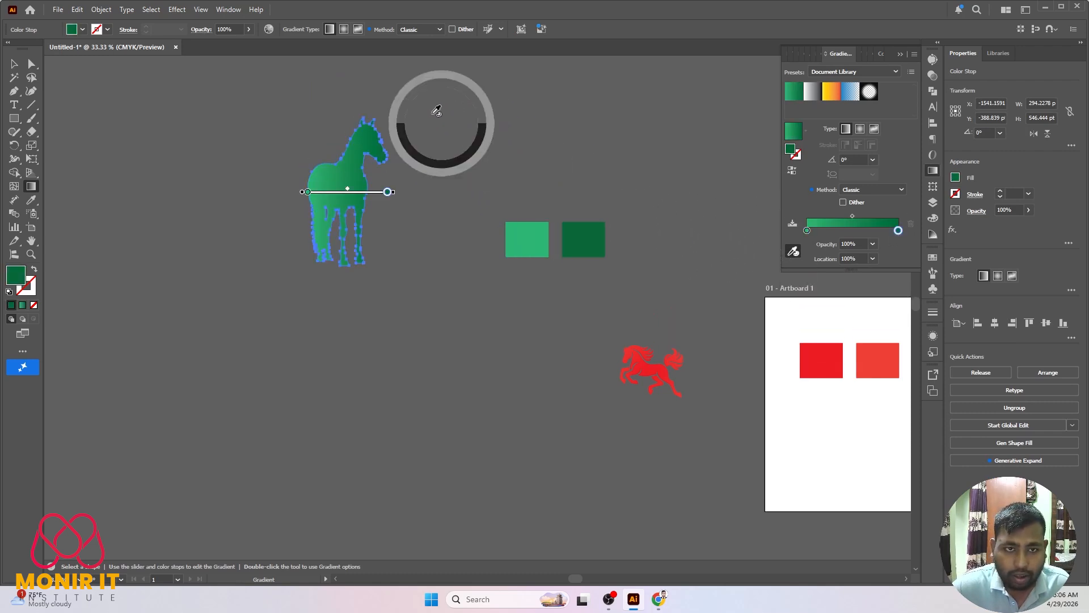
- Change the standing horse's gradient to radial and stretch it from the belly to just above the head, at about 81.73°
click(344, 30)
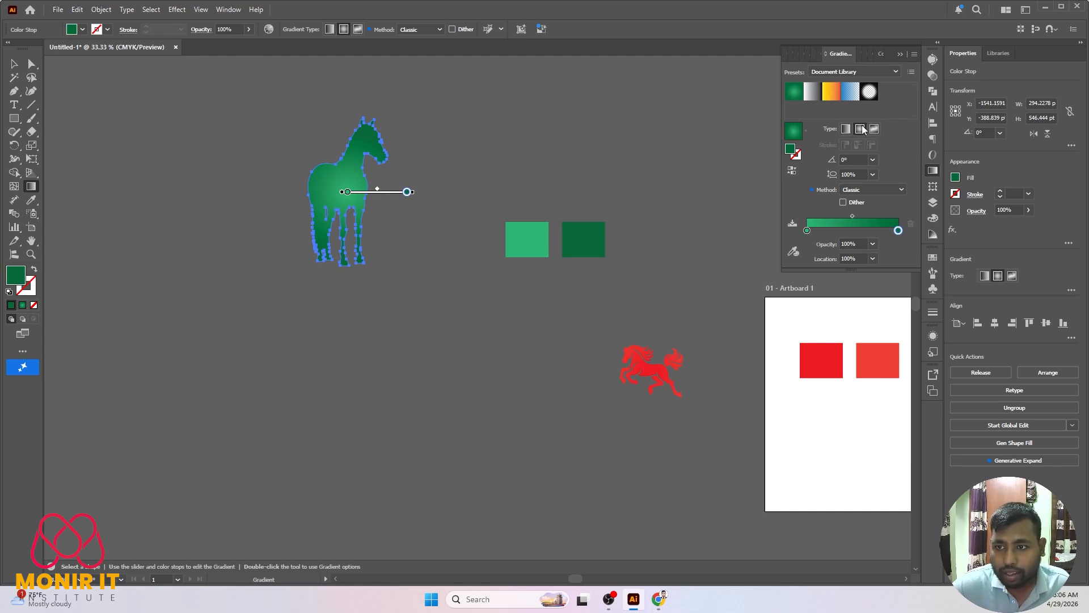
mouse_move(351, 190)
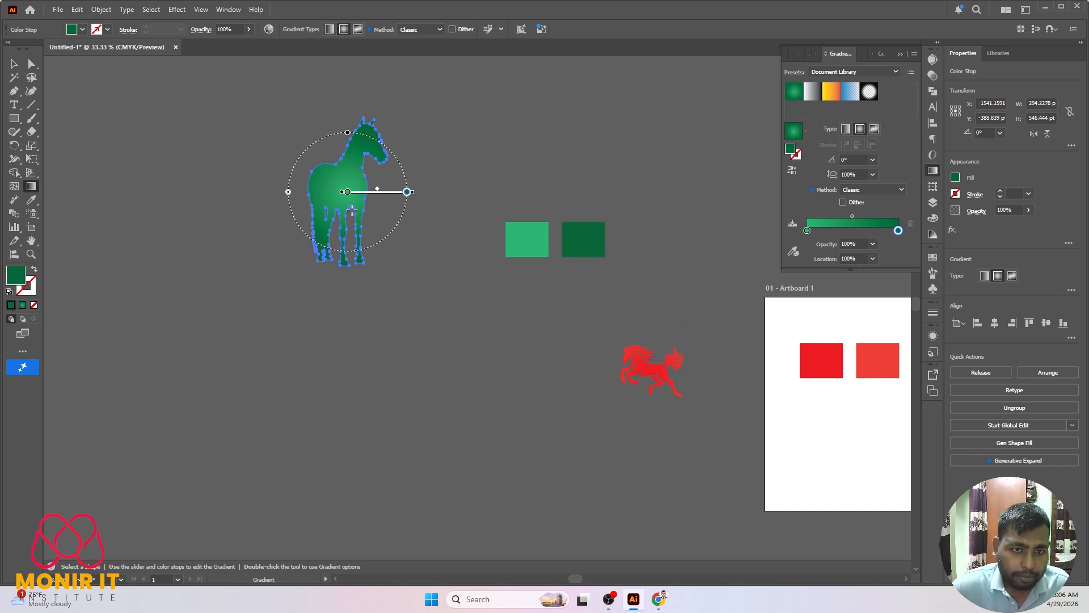
drag(349, 203, 363, 104)
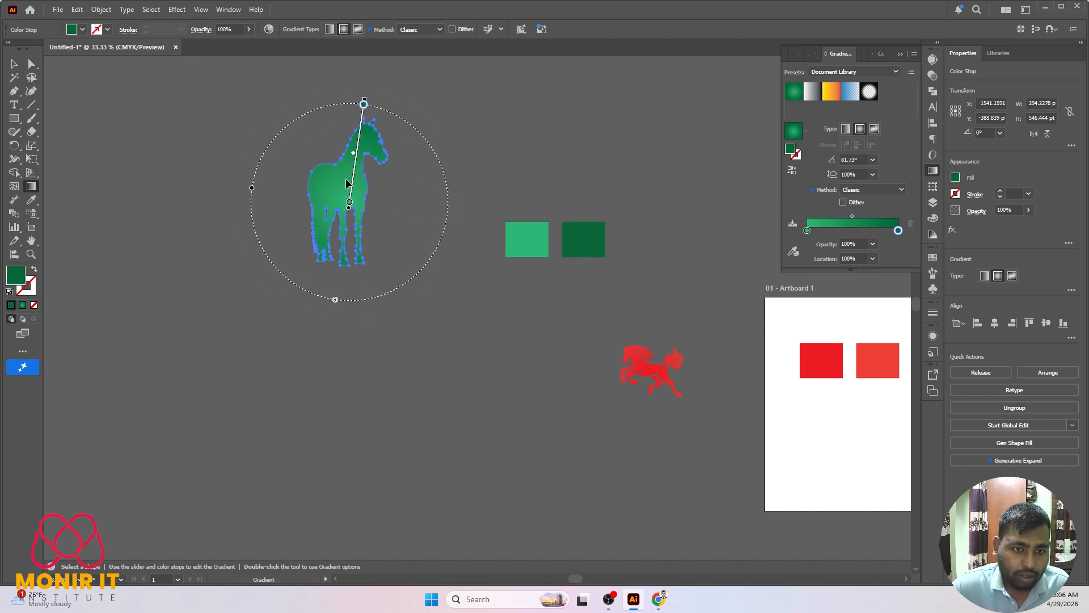
key(v)
click(562, 146)
scroll(393, 145, up, 2)
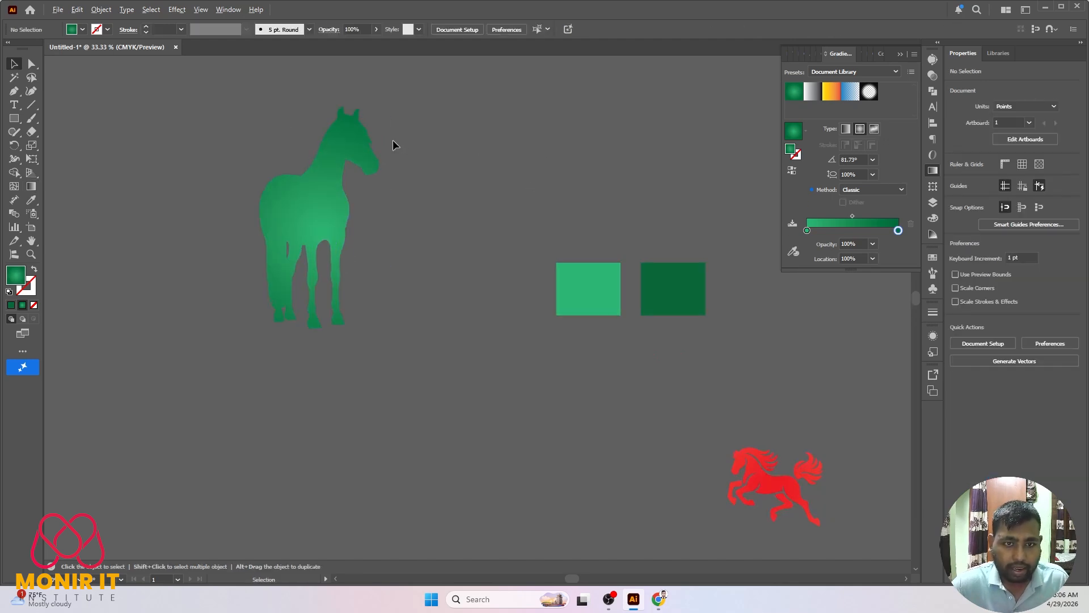
- Shift the standing horse slightly right and up, and give it a freeform gradient with added white points on body, neck and muzzle
scroll(393, 145, down, 2)
drag(377, 177, 387, 157)
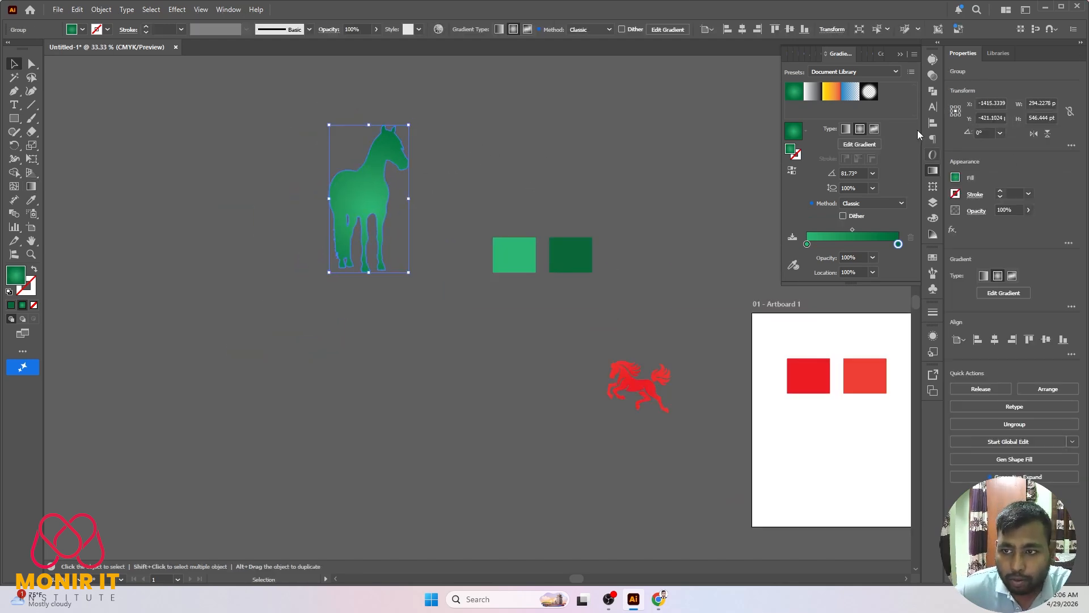
click(874, 130)
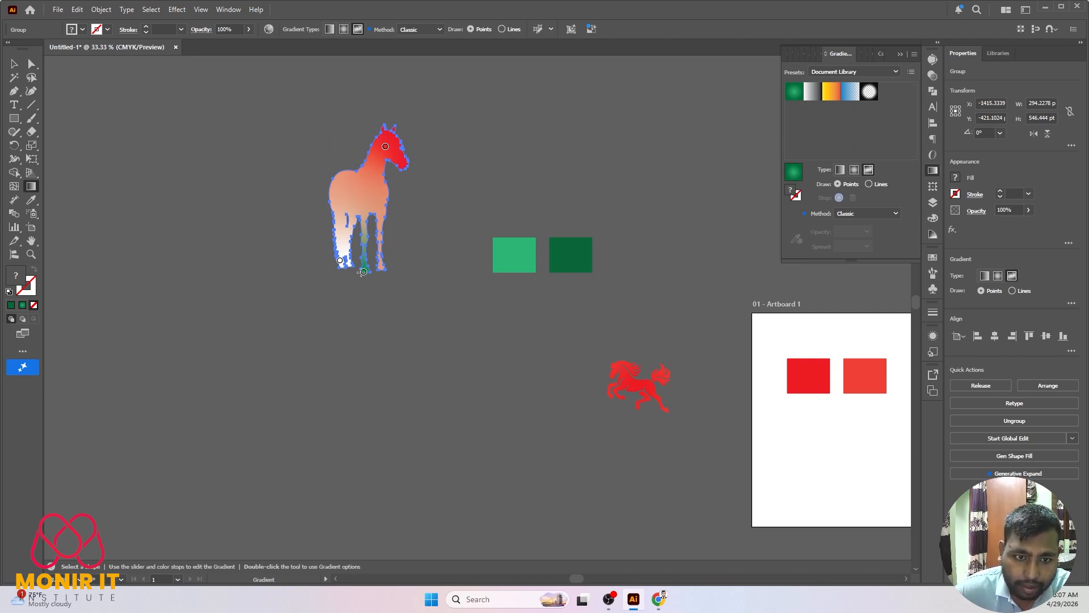
click(367, 192)
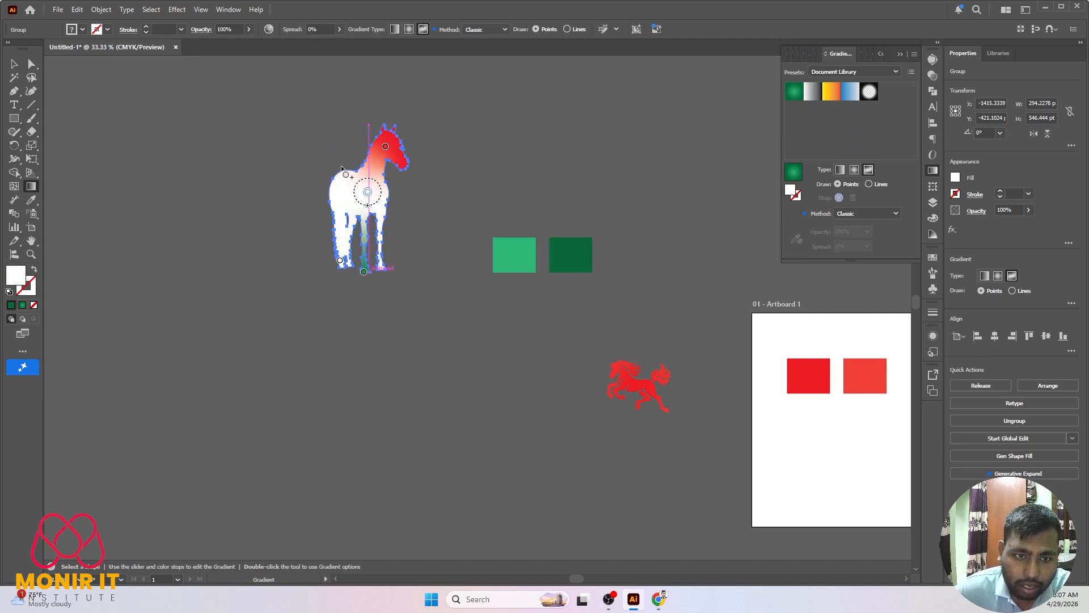
click(349, 204)
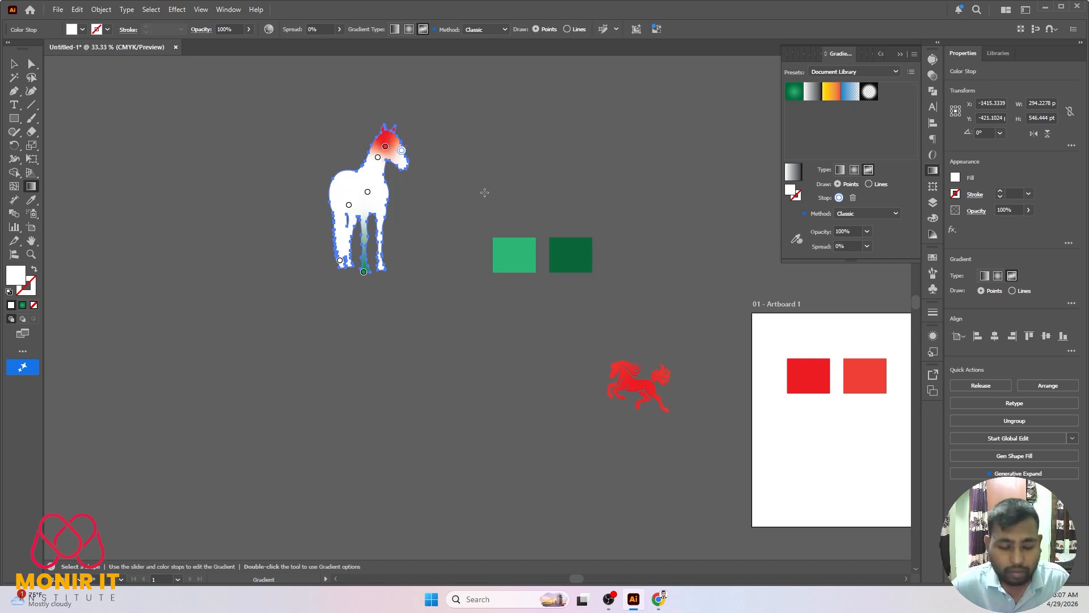
key(v)
click(536, 165)
- Move the red horse left and up to a spot just below the green rectangles
scroll(536, 164, down, 3)
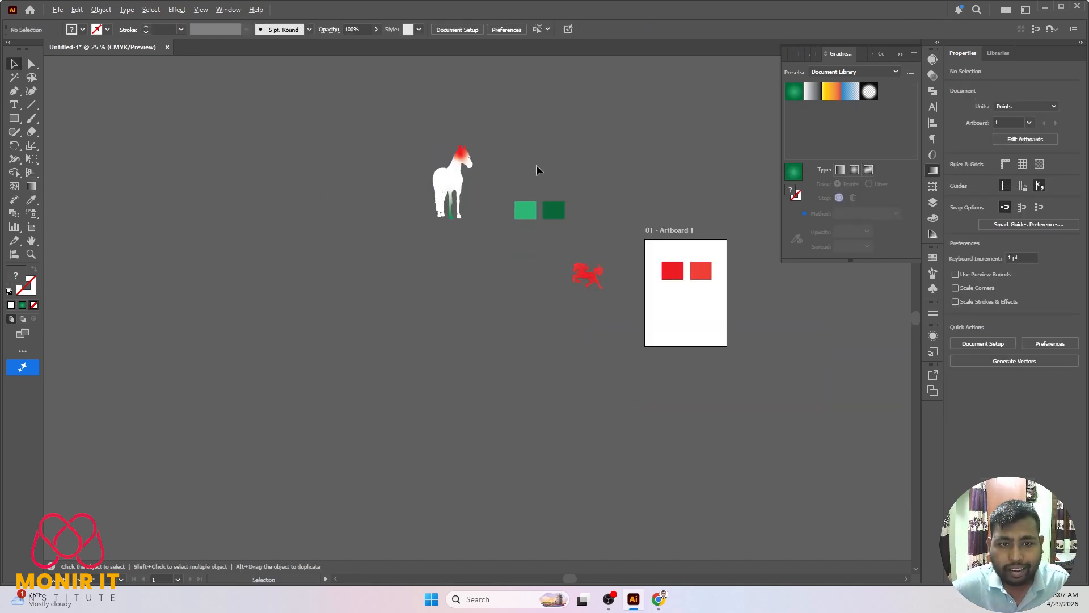
scroll(424, 148, up, 5)
scroll(424, 143, down, 2)
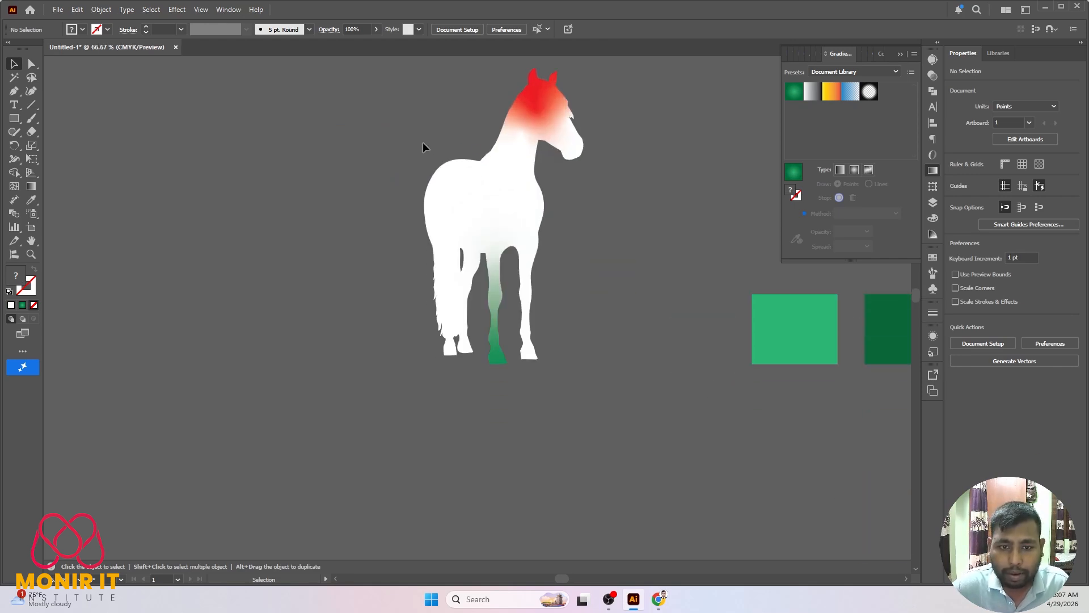
scroll(423, 148, down, 5)
scroll(625, 216, up, 3)
scroll(625, 217, down, 2)
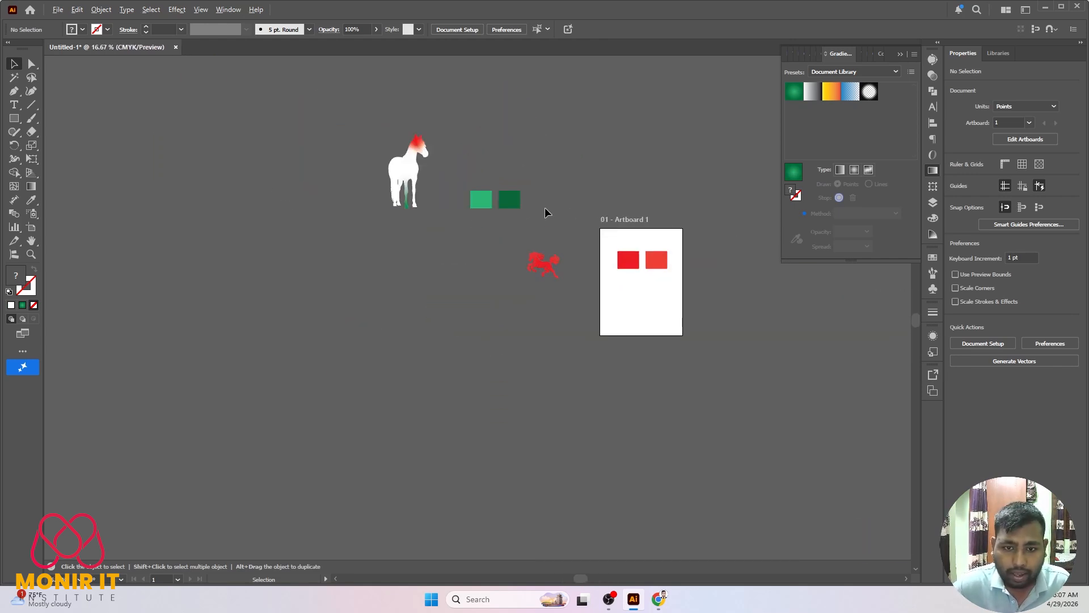
scroll(545, 212, up, 4)
drag(698, 375, 366, 278)
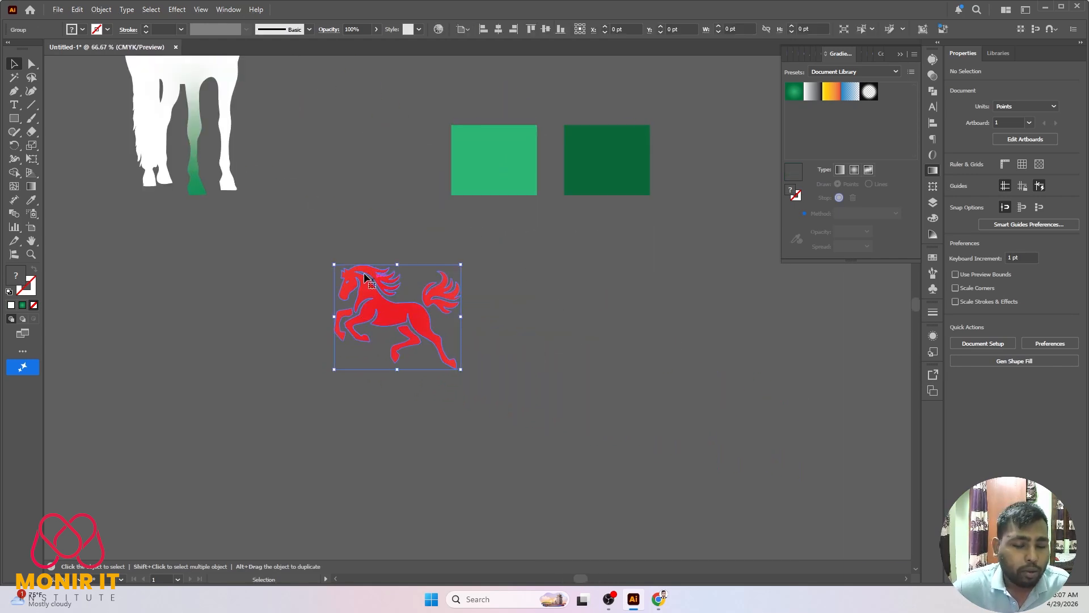
- Examine the gradient fills of the red horse and the standing horse up close
scroll(365, 278, up, 4)
scroll(508, 264, down, 2)
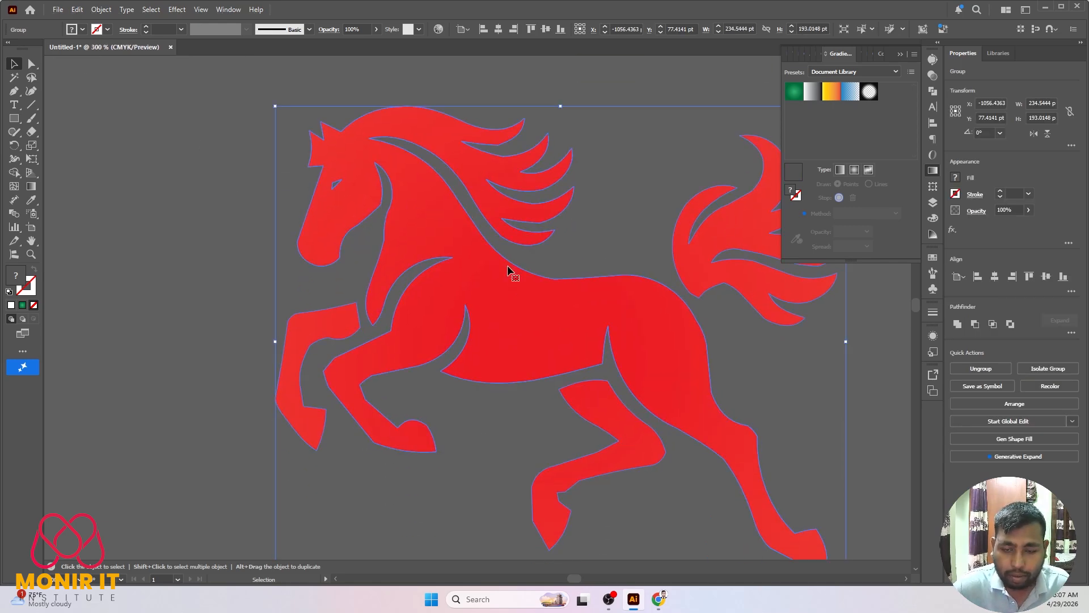
scroll(507, 264, down, 4)
scroll(637, 279, up, 3)
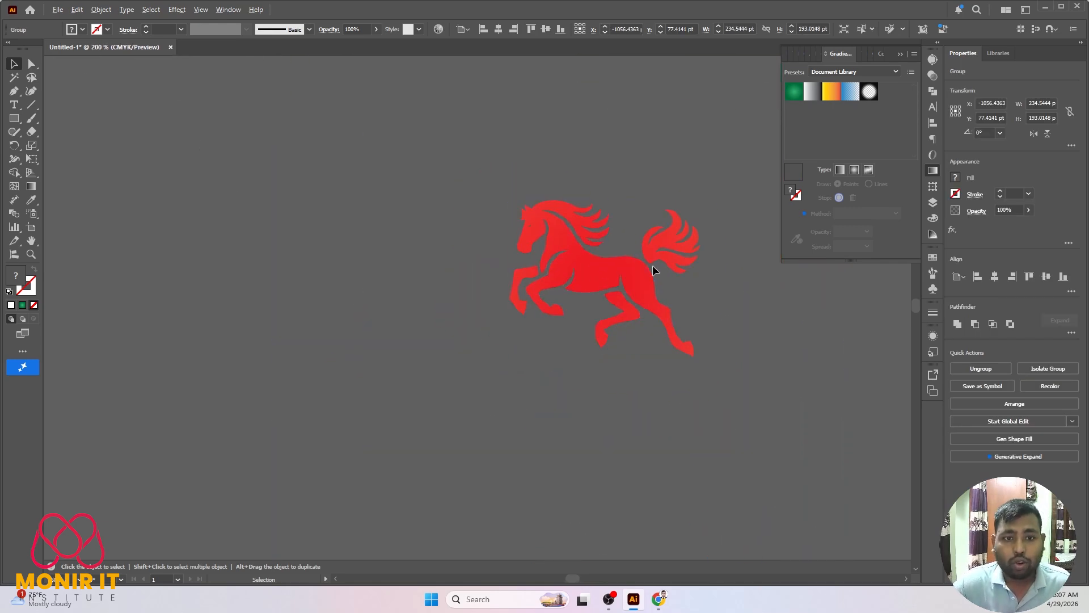
click(774, 288)
scroll(531, 142, up, 2)
scroll(517, 281, down, 4)
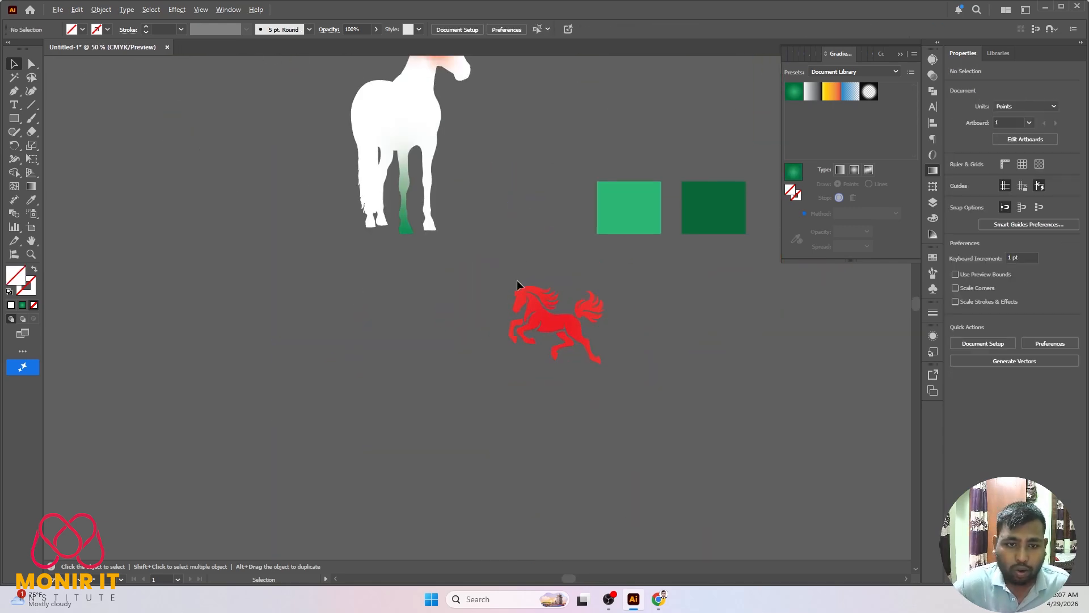
scroll(462, 189, up, 3)
scroll(475, 183, up, 3)
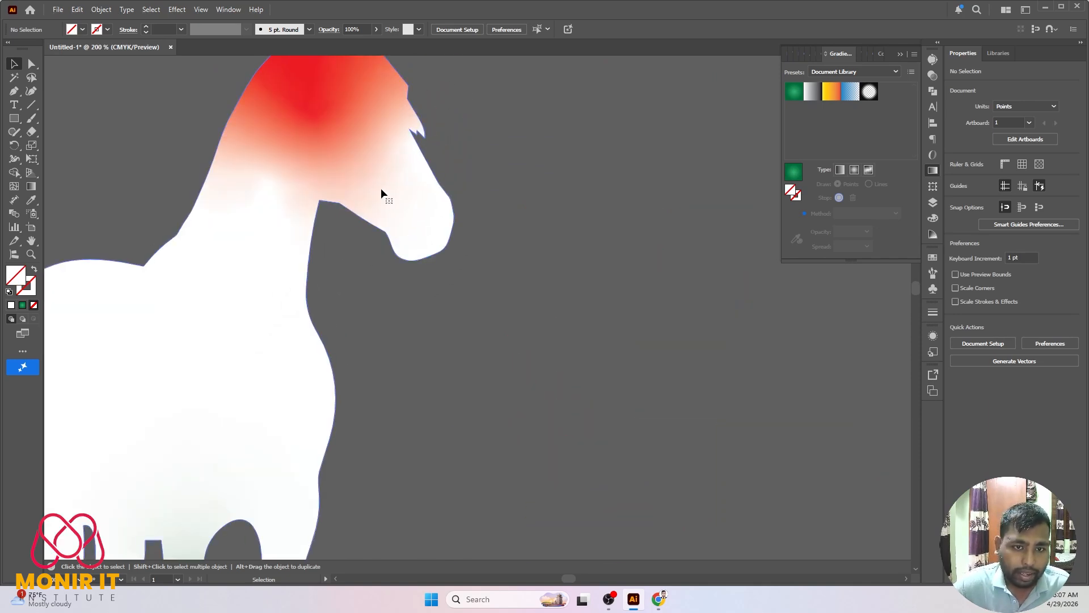
scroll(380, 188, down, 3)
scroll(548, 176, down, 2)
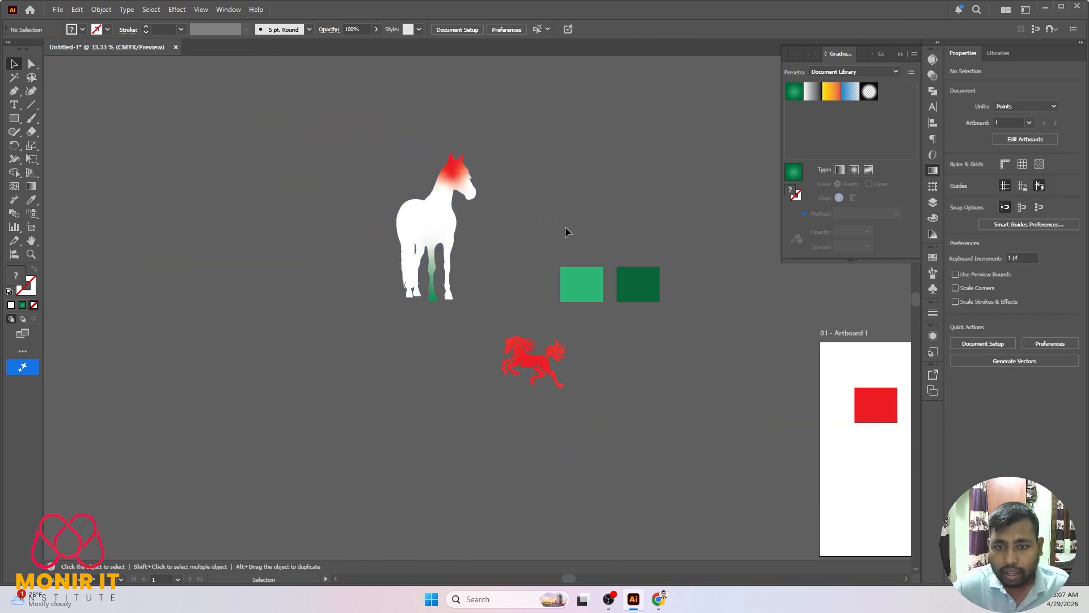
- Enlarge the red horse to about 498 pt wide and arrange it beside the standing horse, above the green rectangles
drag(667, 324, 667, 326)
drag(510, 372, 545, 250)
drag(559, 191, 631, 177)
drag(438, 205, 462, 145)
key(ctrl+minus)
key(ctrl+minus)
key(ctrl+minus)
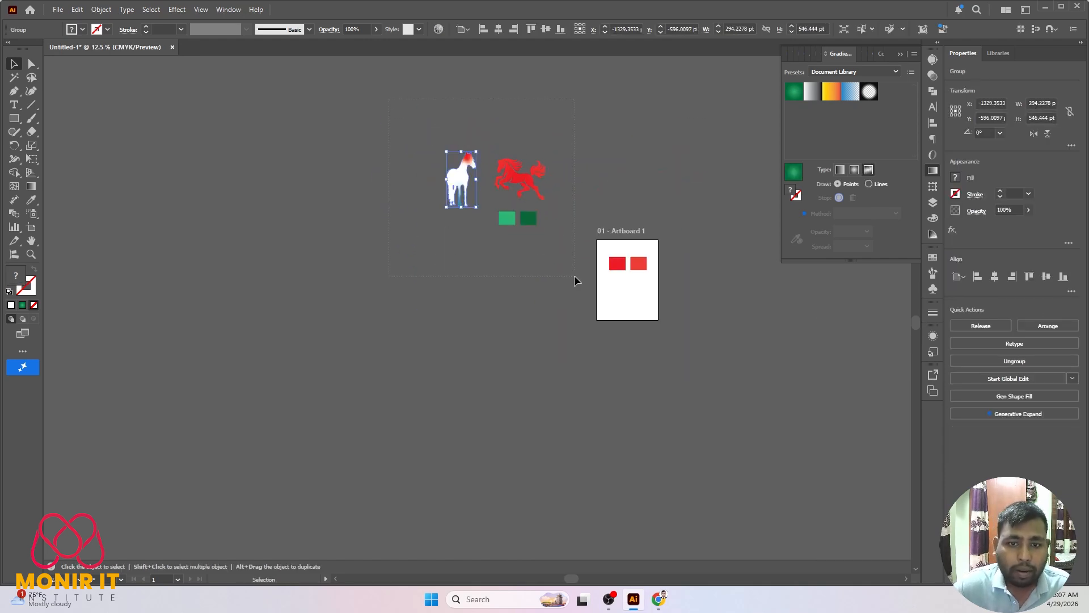
key(ctrl+a)
click(591, 213)
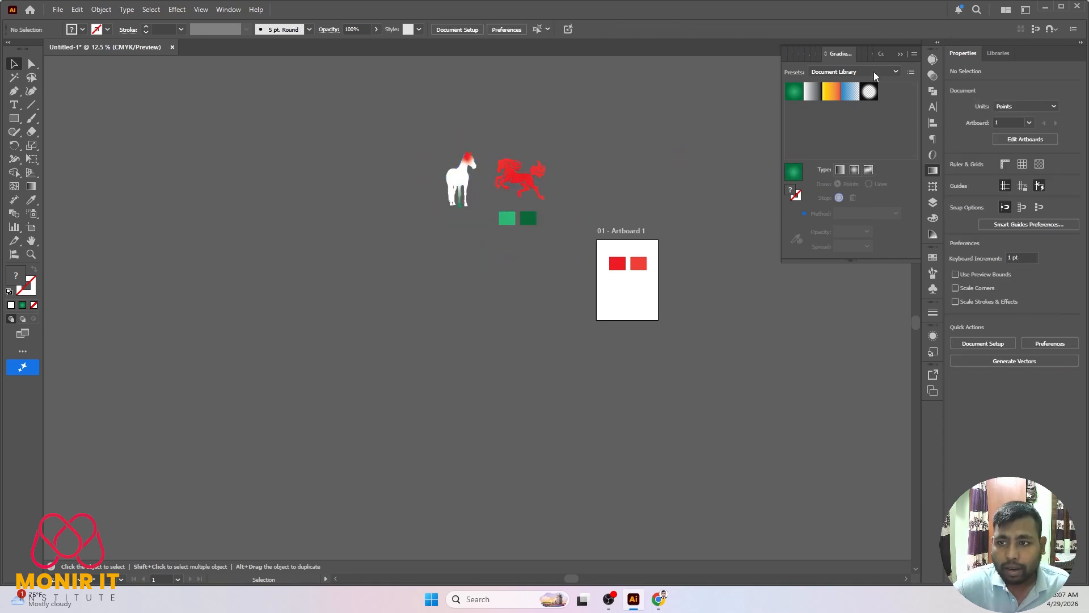
- Hide the gradient settings and briefly view the available brushes
click(901, 56)
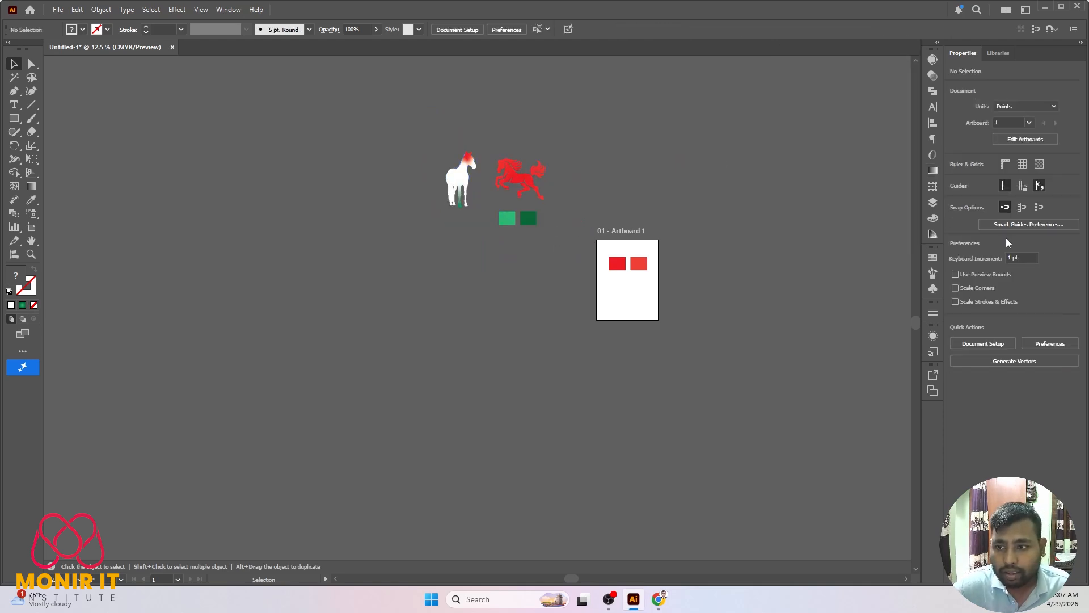
click(934, 275)
click(900, 253)
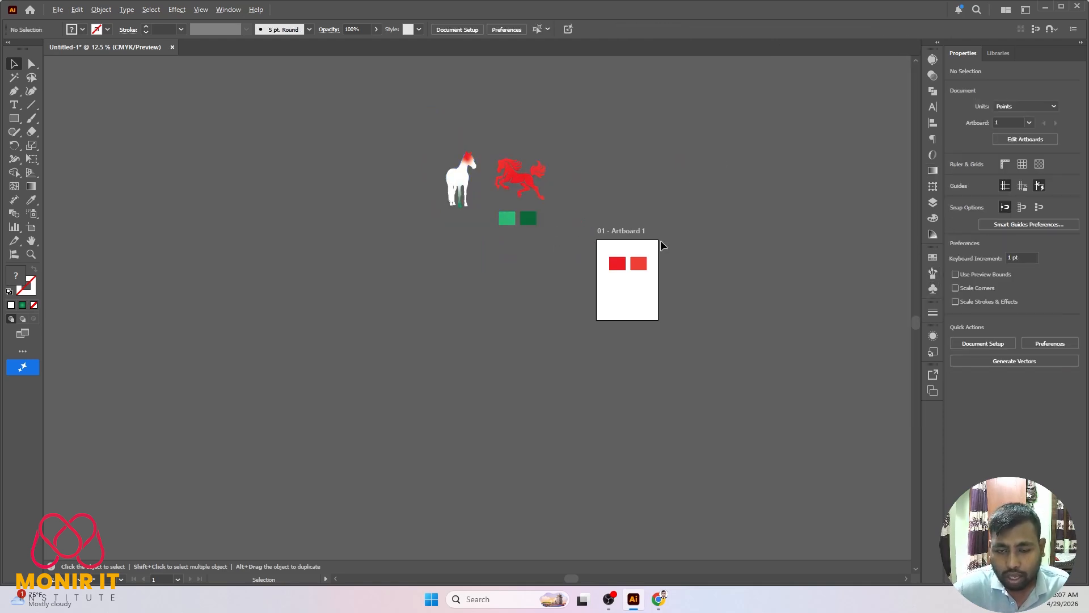
- Move the red horse onto the empty canvas above and to the right of the artboard, and keep it selected
scroll(664, 240, up, 5)
scroll(418, 334, down, 5)
drag(318, 252, 523, 214)
scroll(615, 199, up, 4)
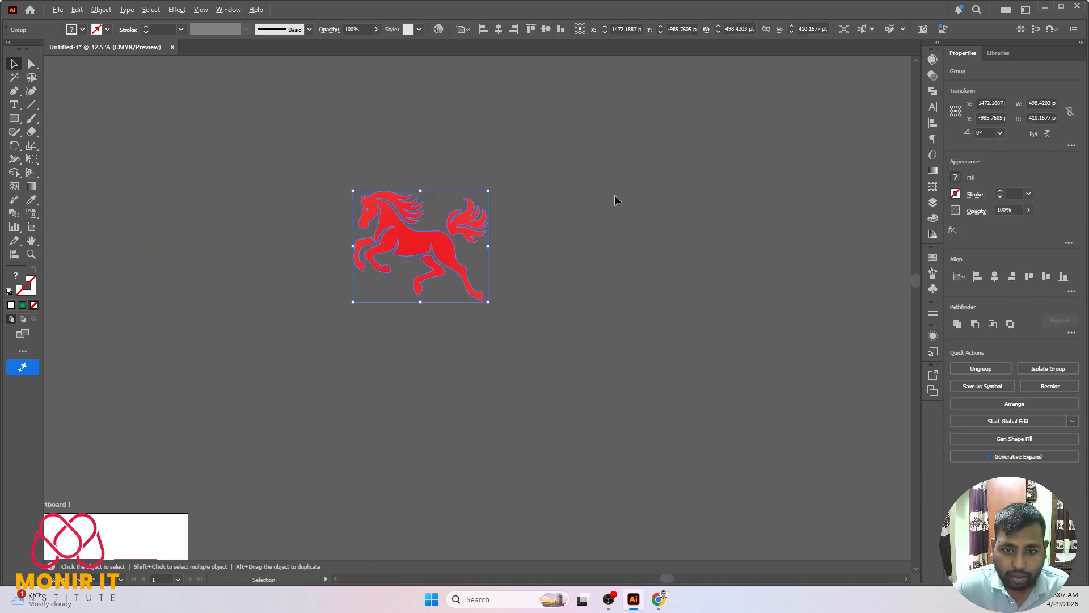
click(723, 236)
scroll(295, 238, down, 3)
scroll(303, 216, down, 2)
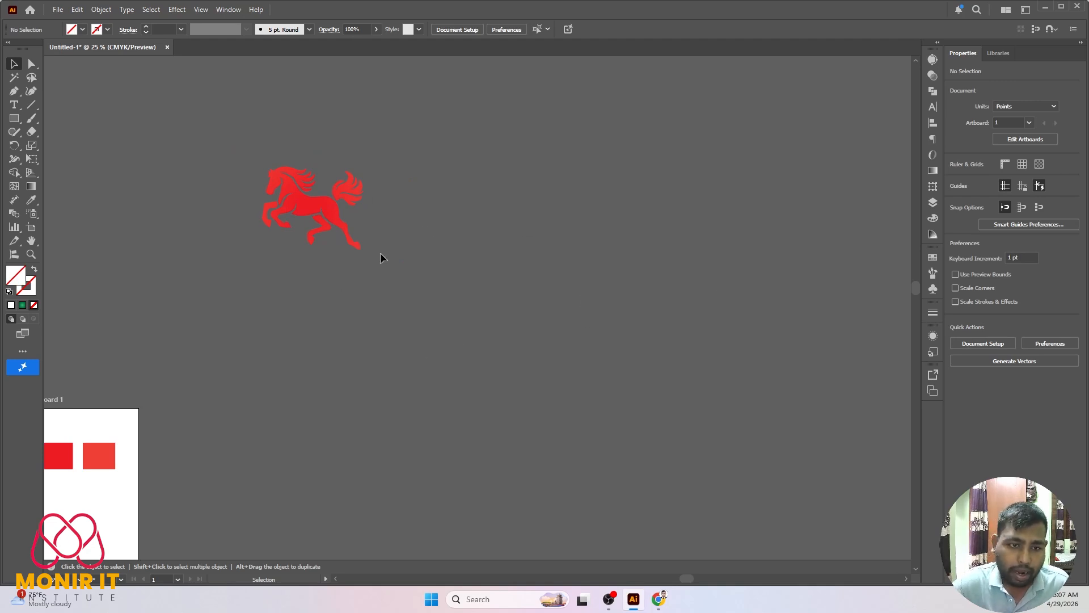
drag(321, 187, 207, 252)
click(250, 240)
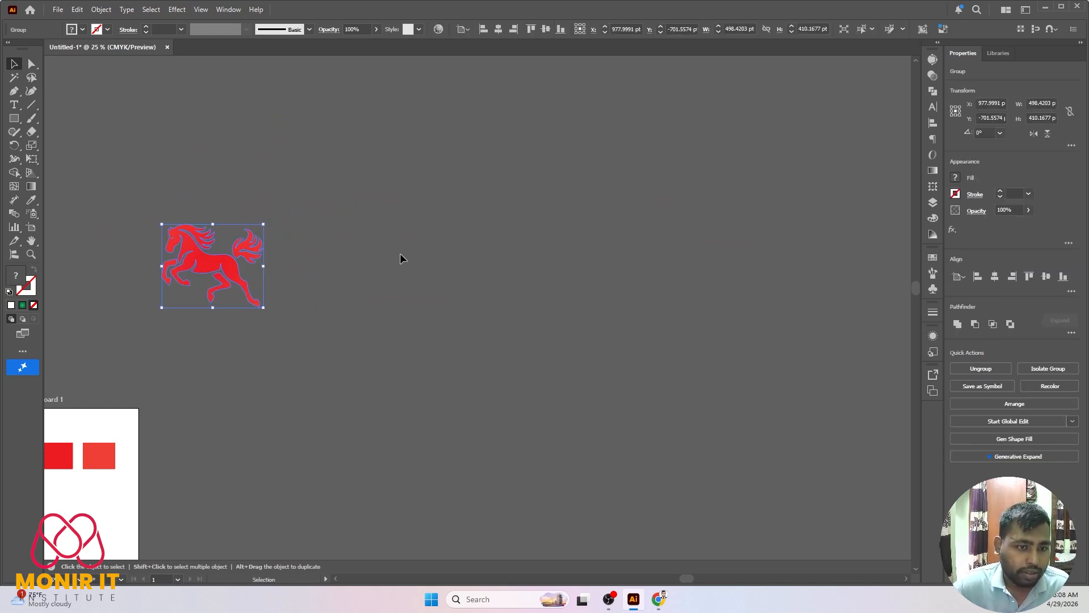
scroll(400, 253, down, 1)
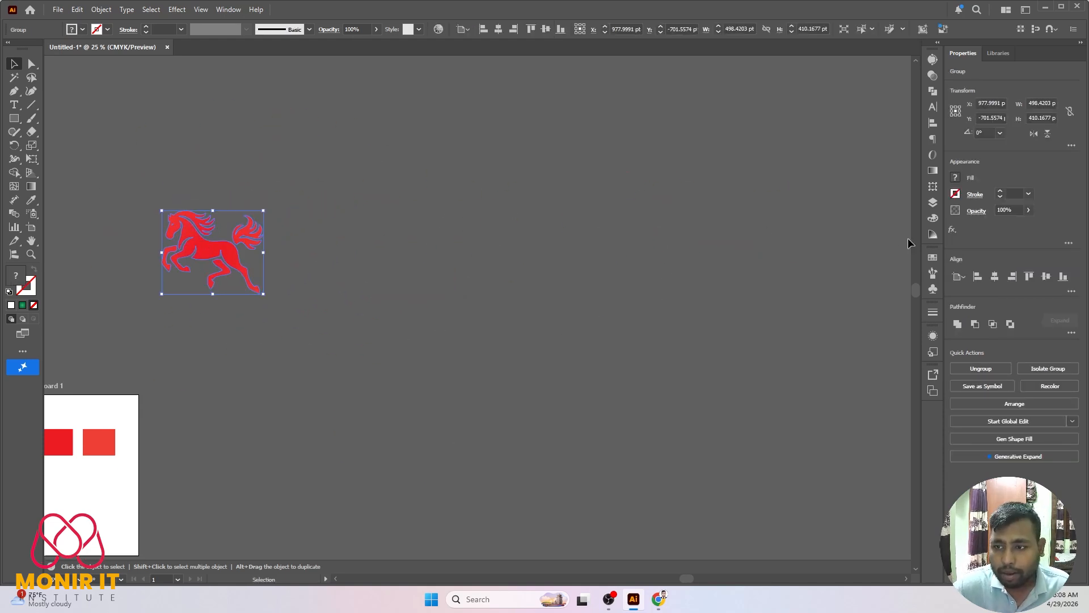
- Try to define a new pattern brush from the red horse by adding it to the document's brushes
click(934, 276)
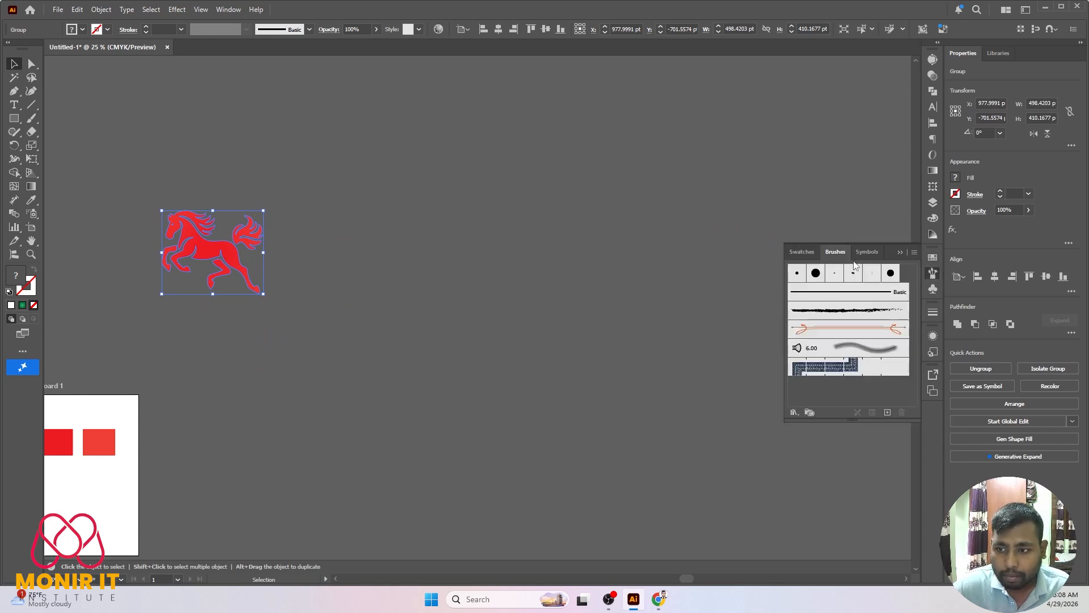
mouse_move(207, 252)
mouse_down()
mouse_move(902, 241)
mouse_move(845, 363)
mouse_up()
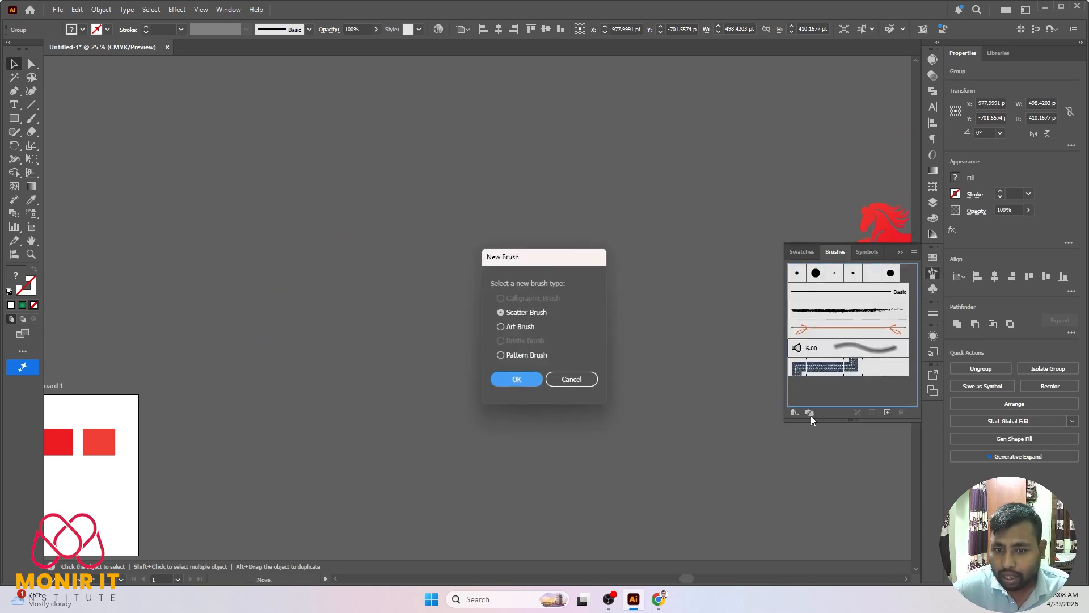
click(516, 380)
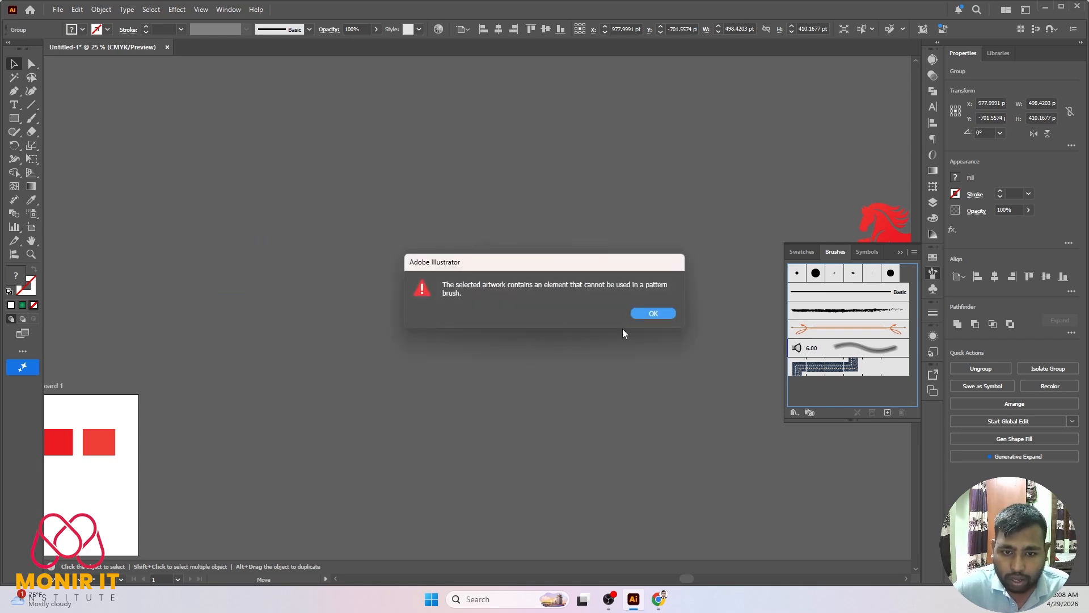
click(654, 315)
mouse_move(234, 262)
mouse_down()
mouse_move(436, 336)
mouse_move(859, 377)
mouse_move(830, 414)
mouse_up()
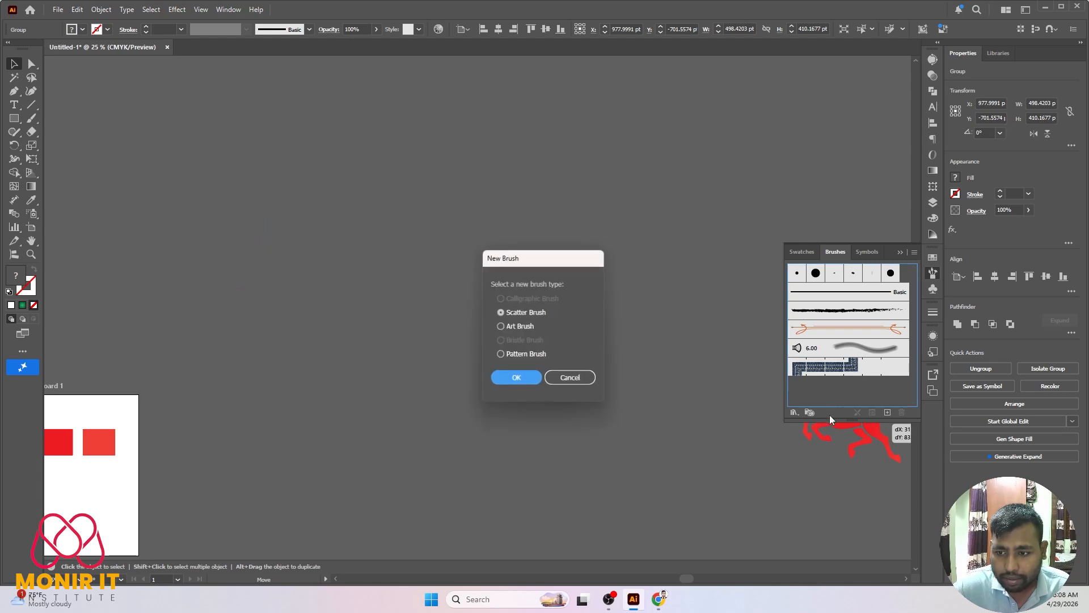
click(516, 379)
key(Return)
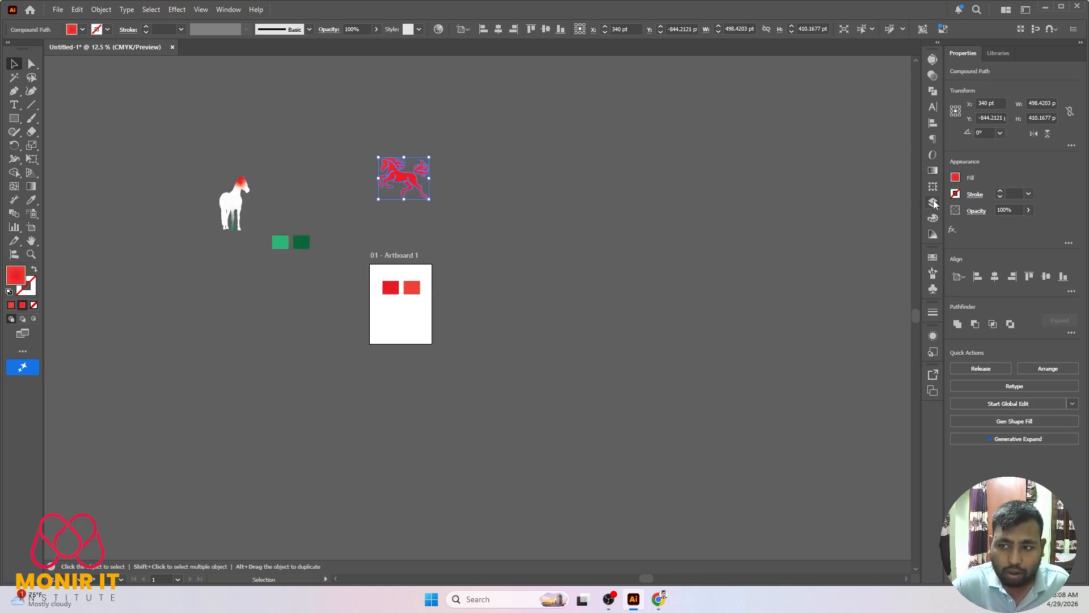
click(932, 274)
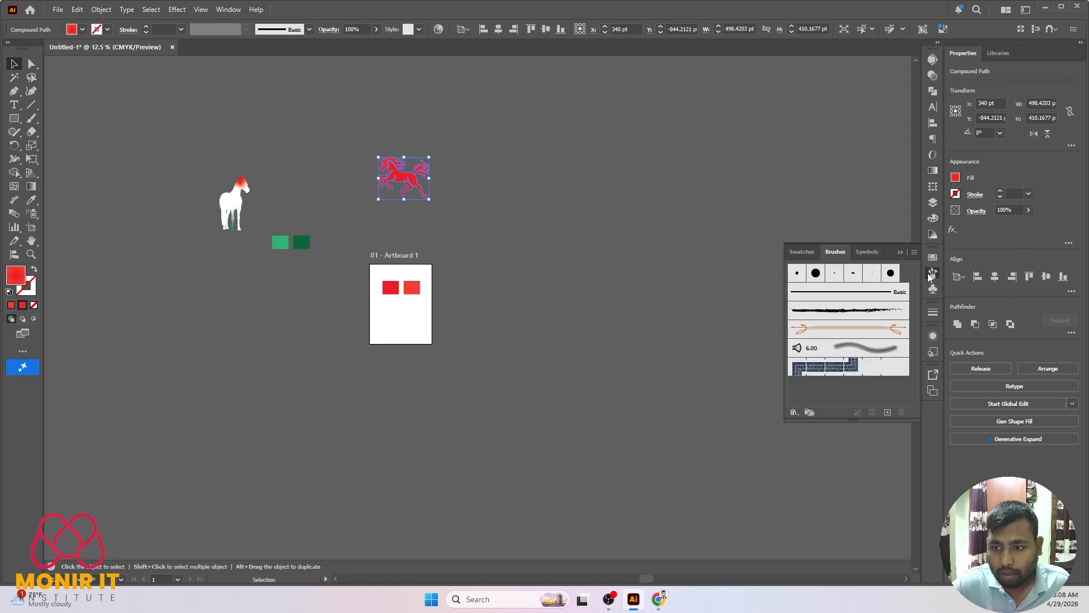
click(901, 252)
scroll(649, 224, up, 3)
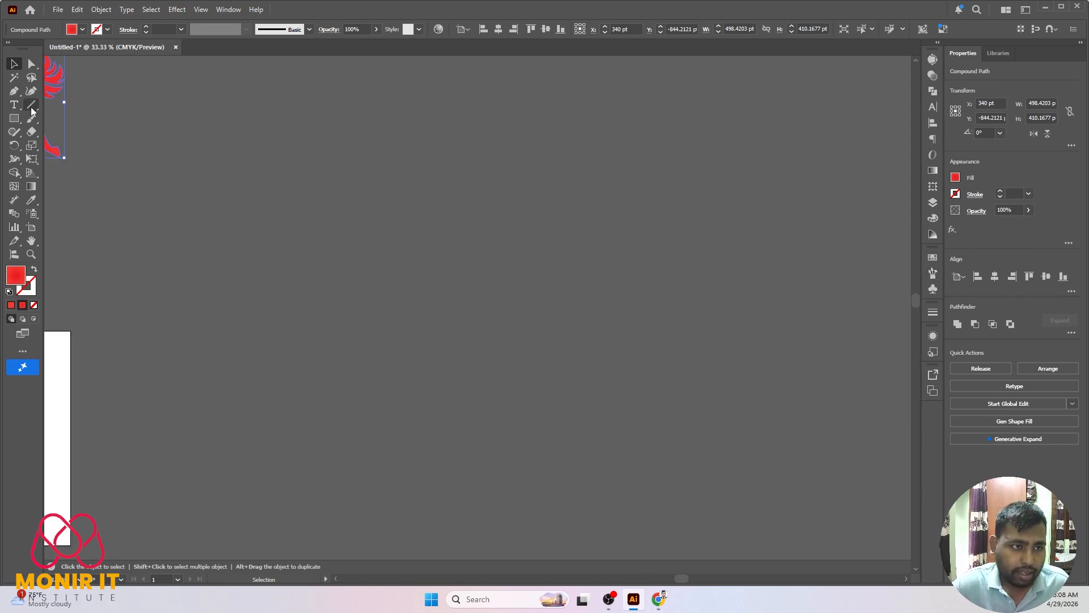
- Draw a straight horizontal line about 424 pt long with the Pen tool on the empty canvas beside the red horse
click(14, 90)
click(457, 217)
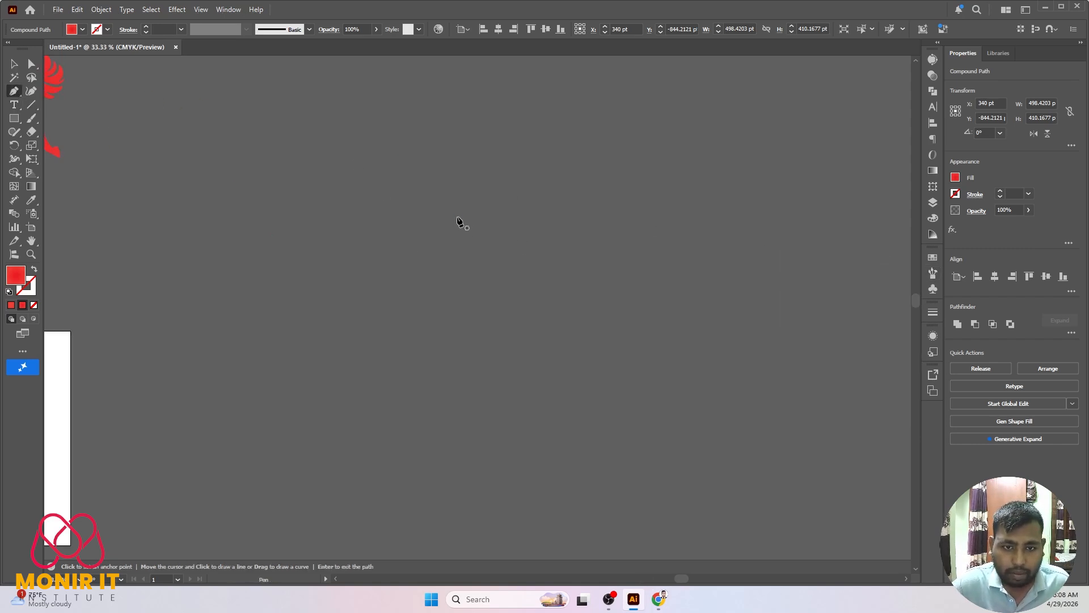
click(570, 216)
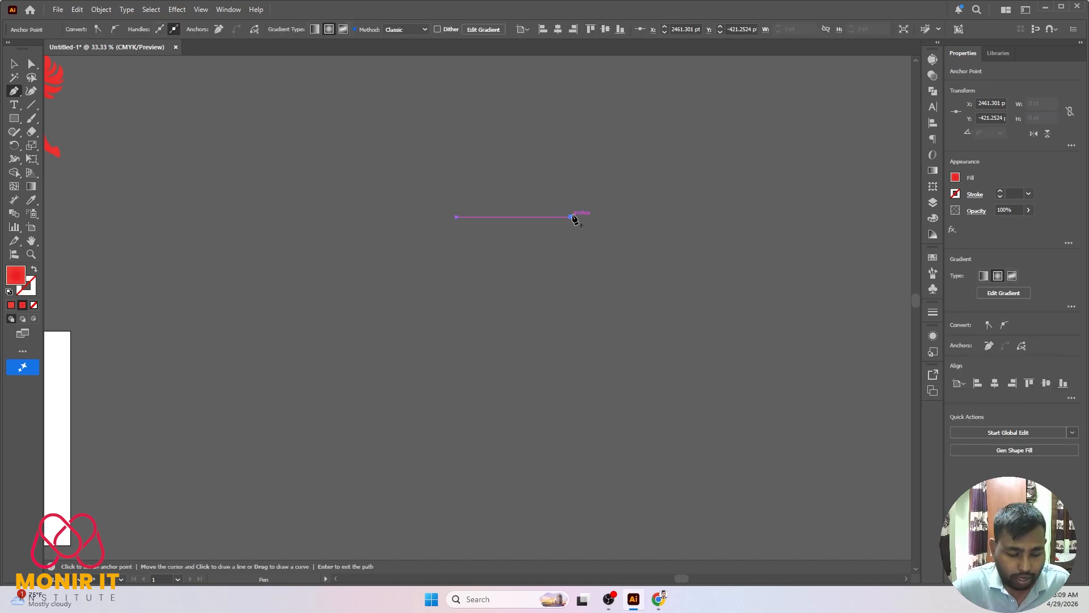
key(v)
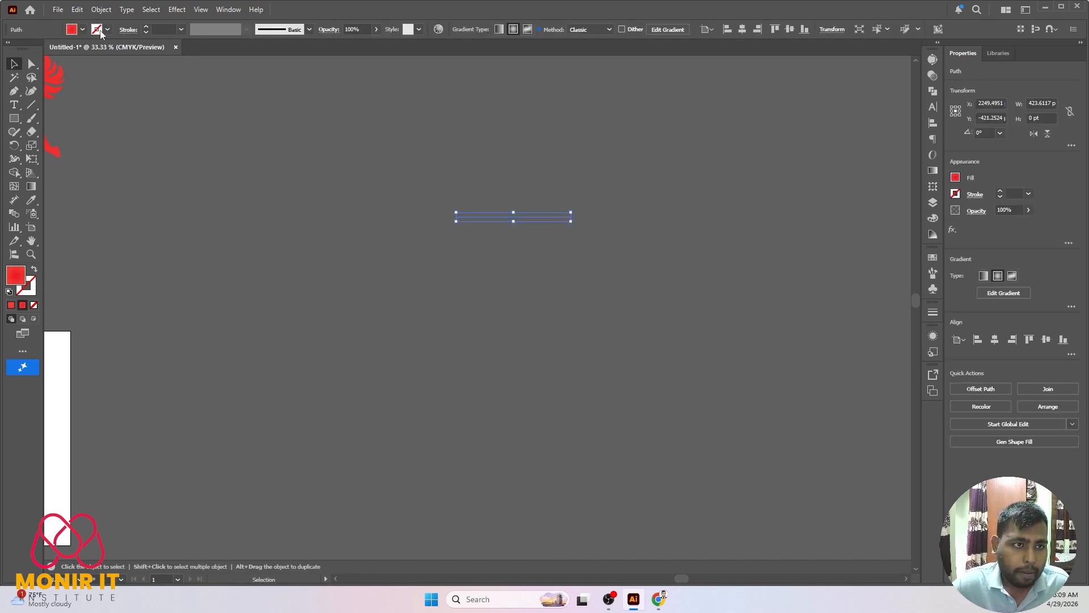
- Remove the line's fill and give it a red stroke with a weight of 8 pt
click(101, 31)
key(Escape)
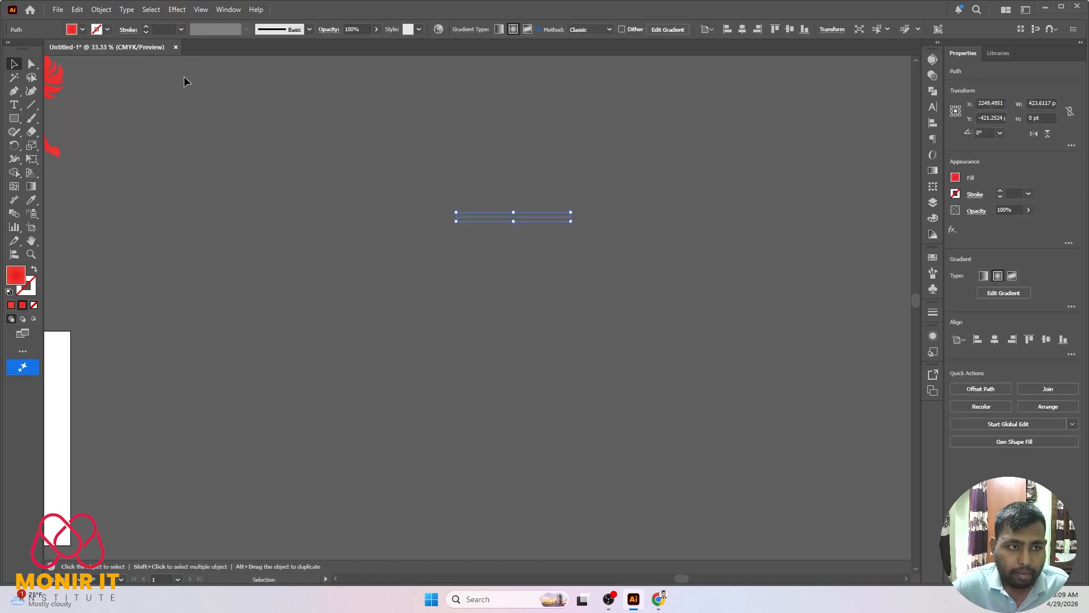
click(83, 29)
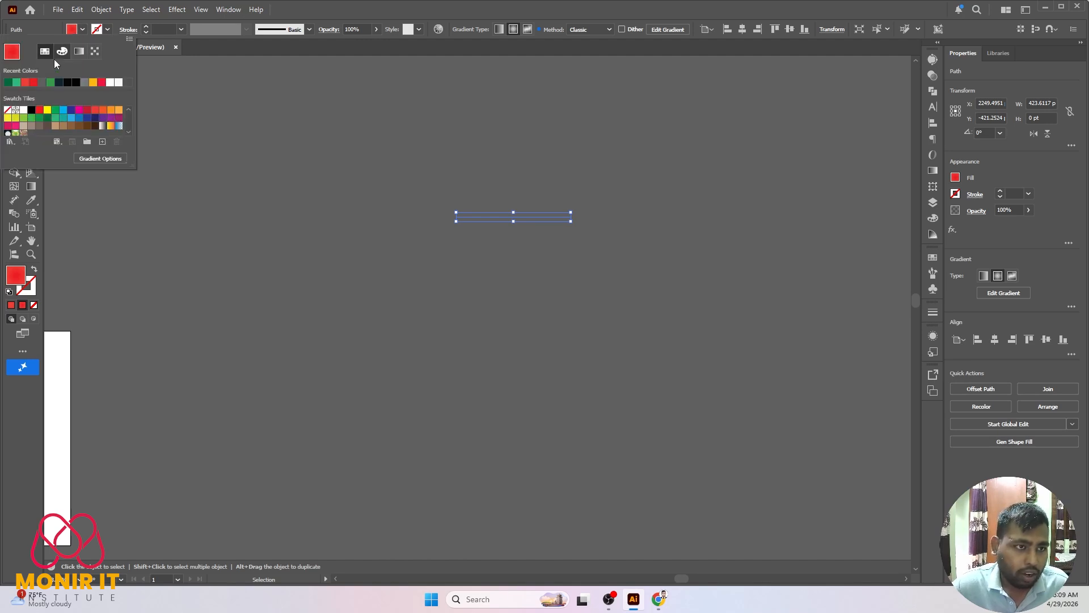
click(8, 110)
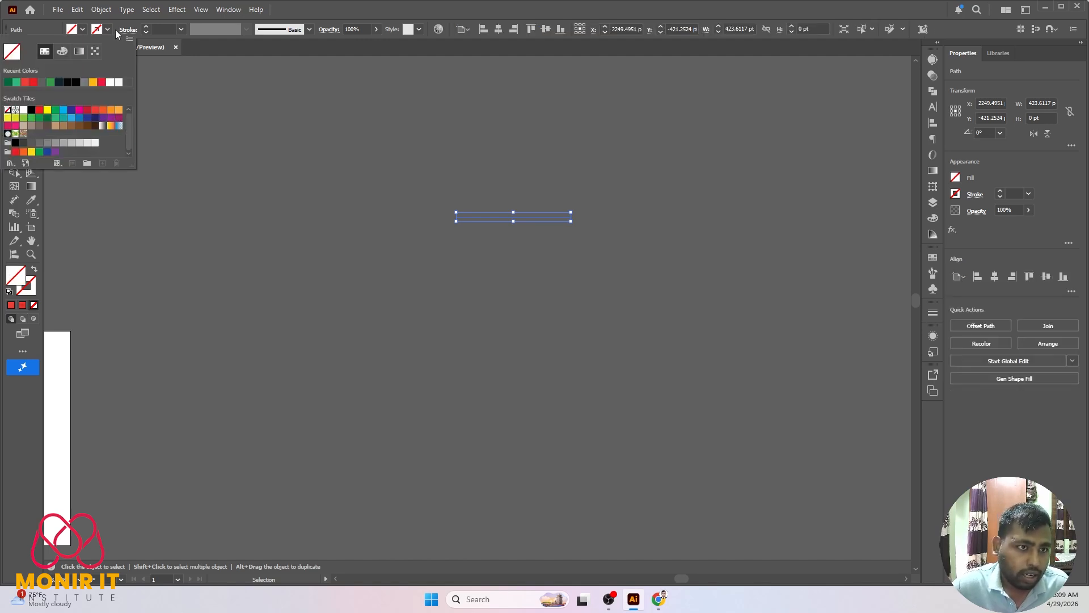
key(Escape)
click(95, 31)
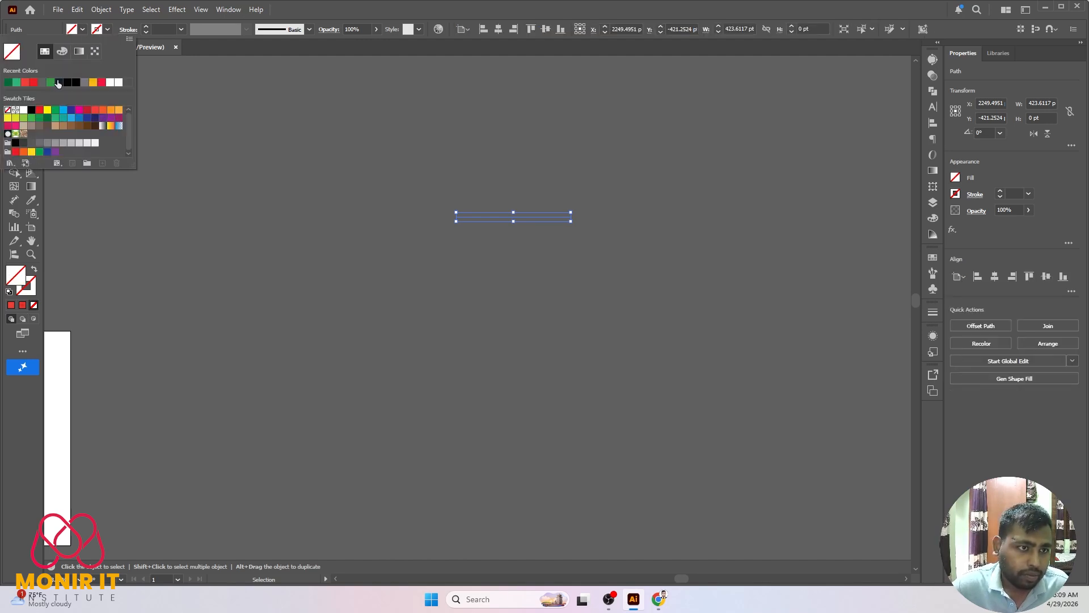
click(33, 83)
key(Escape)
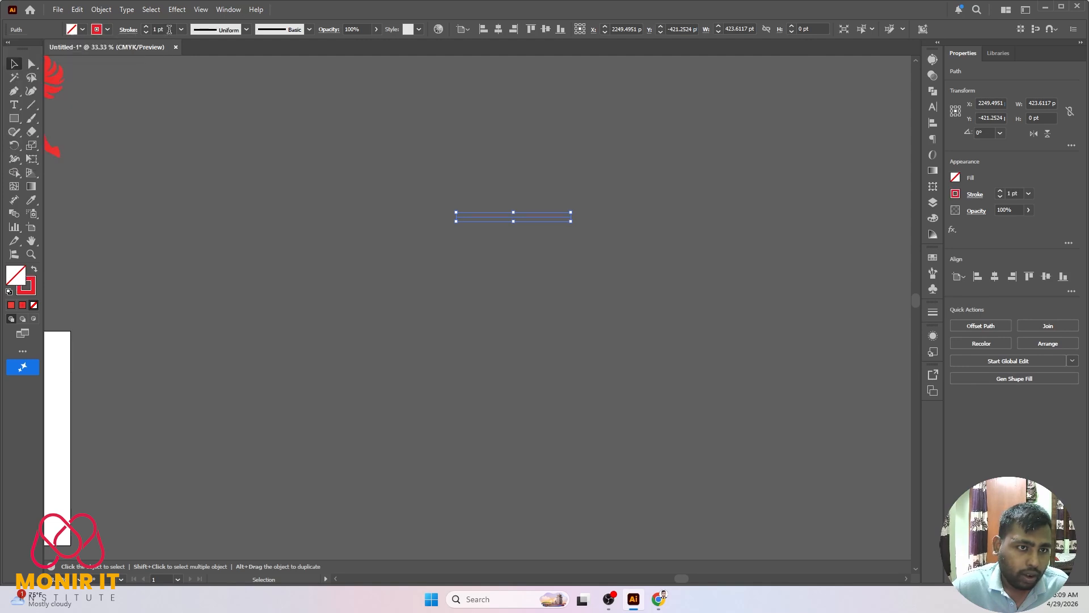
click(508, 137)
- Rotate a copy of the red line a quarter turn about its centre to form a cross
scroll(547, 165, up, 3)
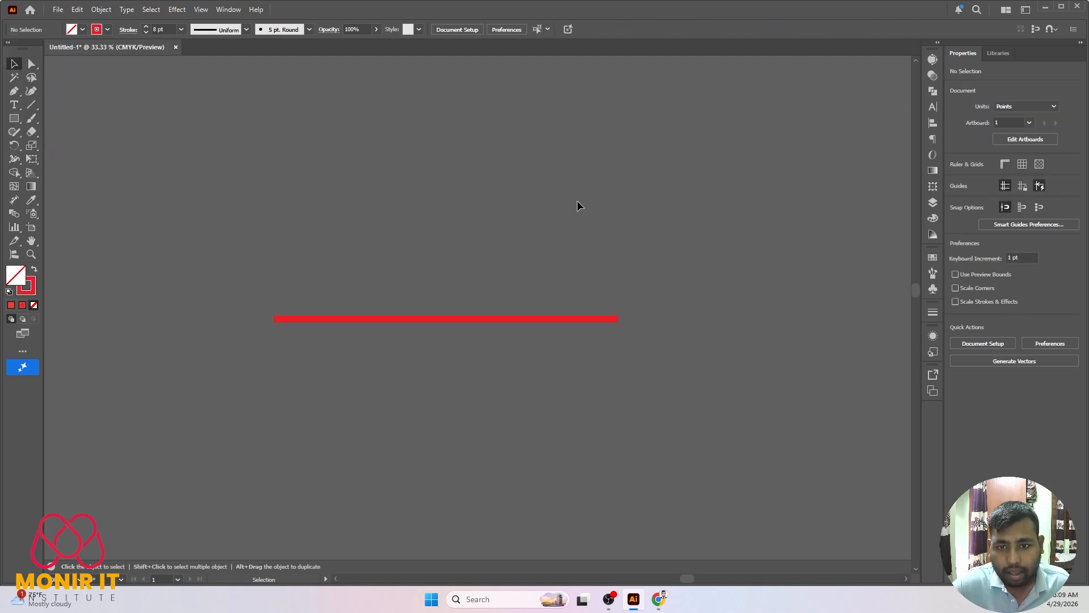
scroll(589, 169, down, 2)
scroll(589, 171, down, 1)
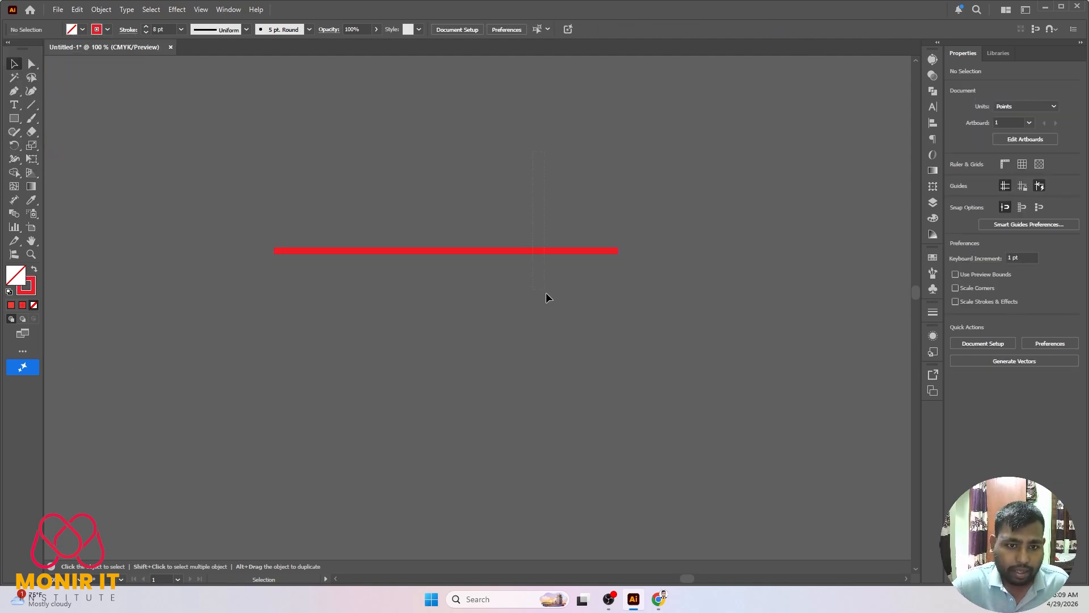
drag(546, 293, 545, 295)
key(a)
key(v)
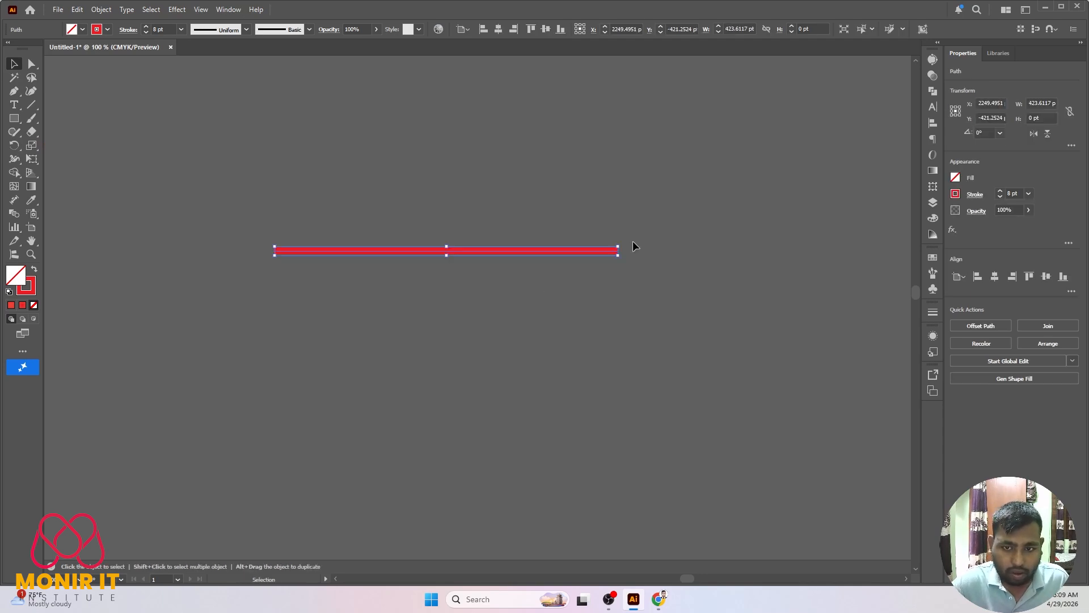
drag(625, 241, 439, 369)
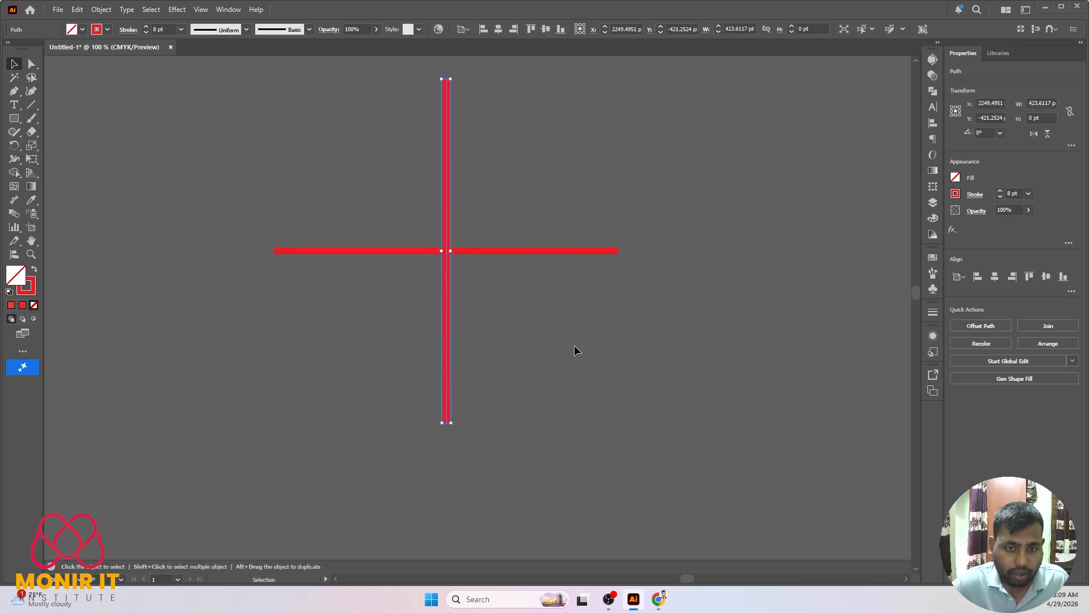
- Group the two crossing red lines into a single object
click(574, 346)
scroll(503, 339, down, 5)
key(ctrl+a)
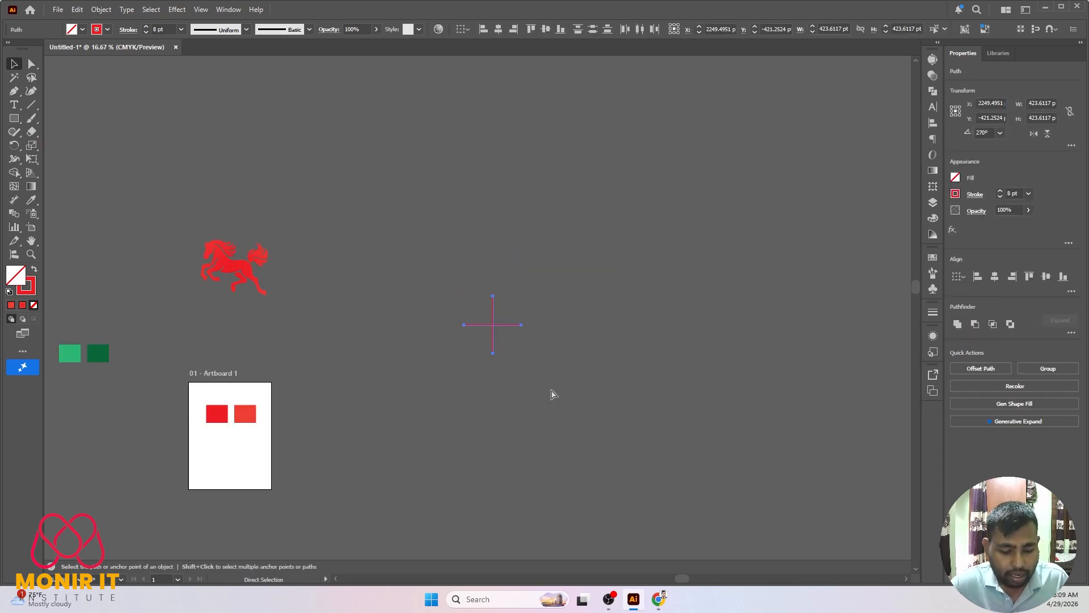
key(ctrl+g)
click(587, 335)
- Move the cross group closer to the red horse, to about X 1958 pt and Y -509 pt
scroll(481, 341, up, 4)
scroll(476, 250, down, 2)
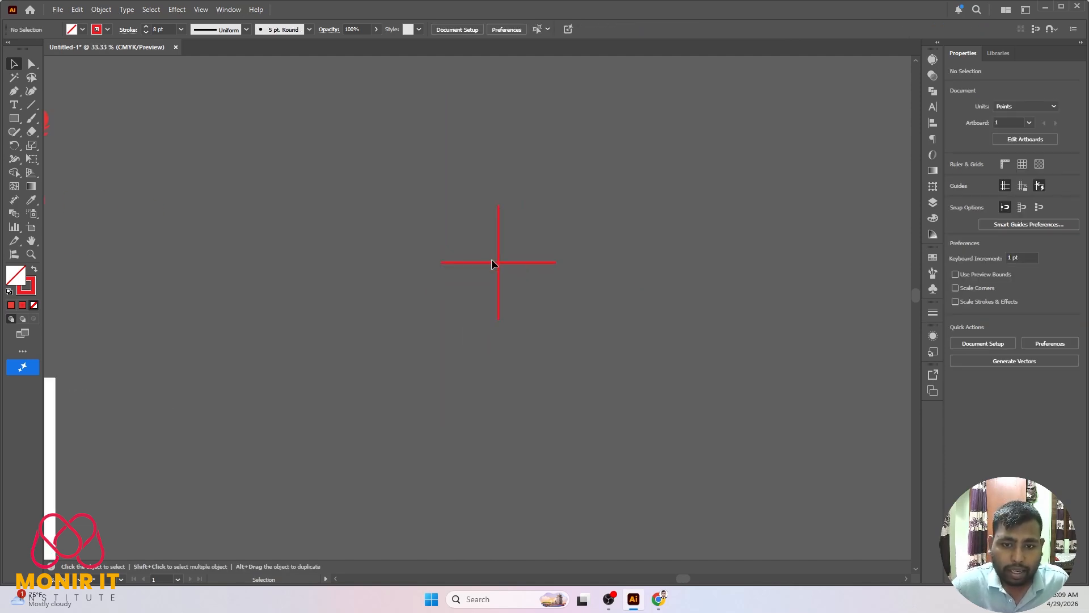
drag(491, 263, 413, 238)
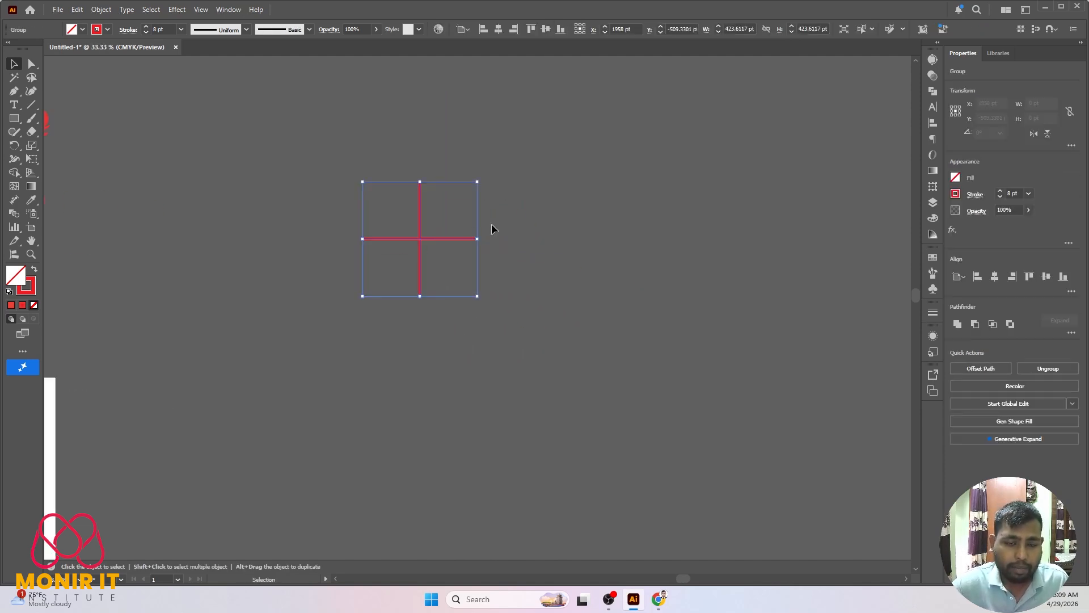
scroll(491, 224, down, 3)
scroll(579, 220, up, 2)
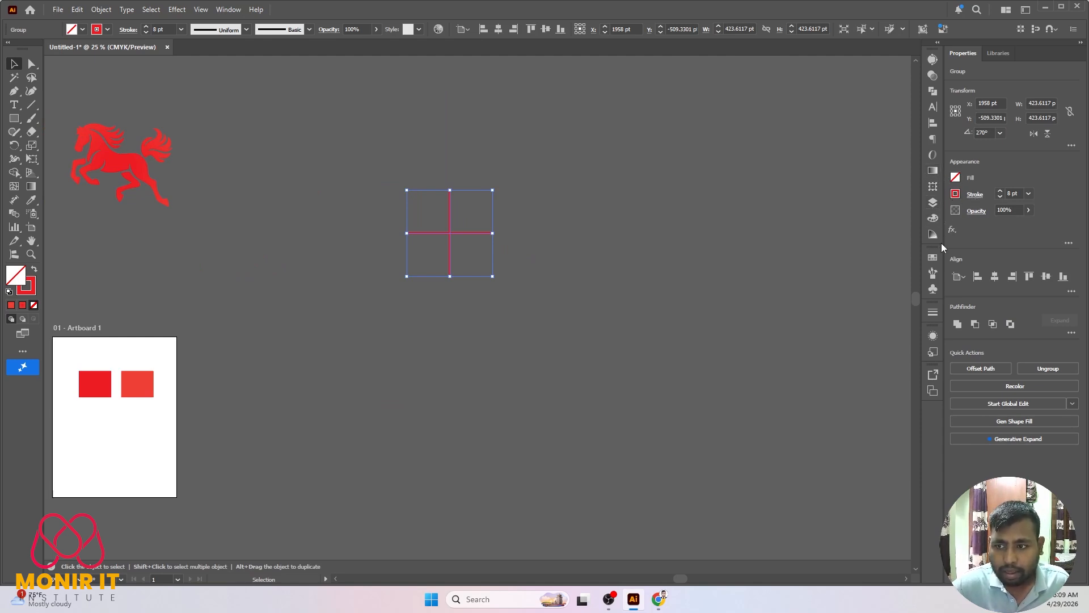
- Float the document's brushes over the canvas as a separate expanded list and reselect the cross group
click(932, 273)
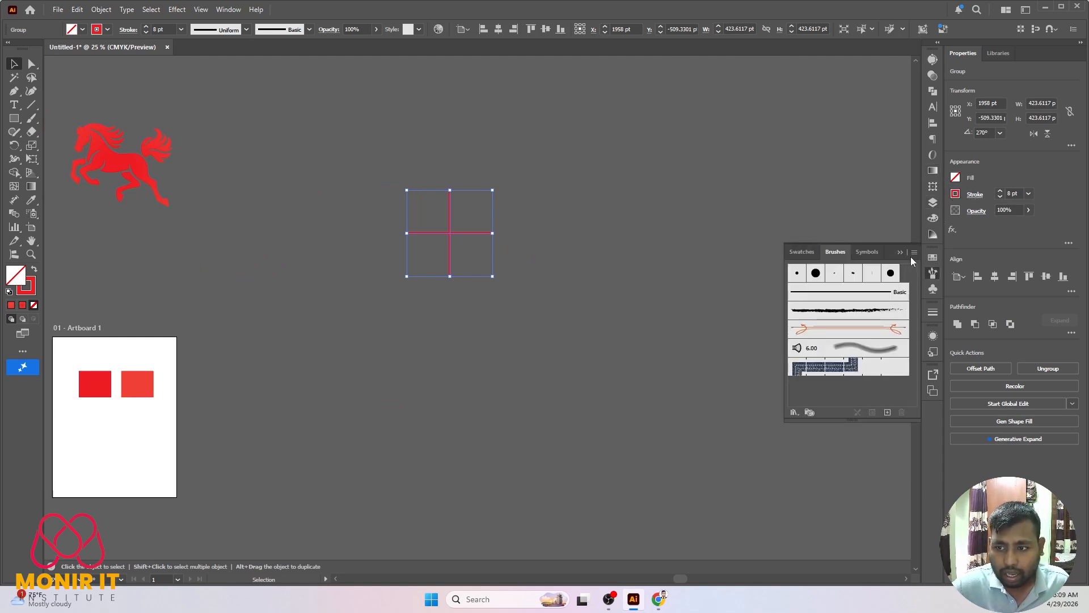
drag(933, 272, 802, 128)
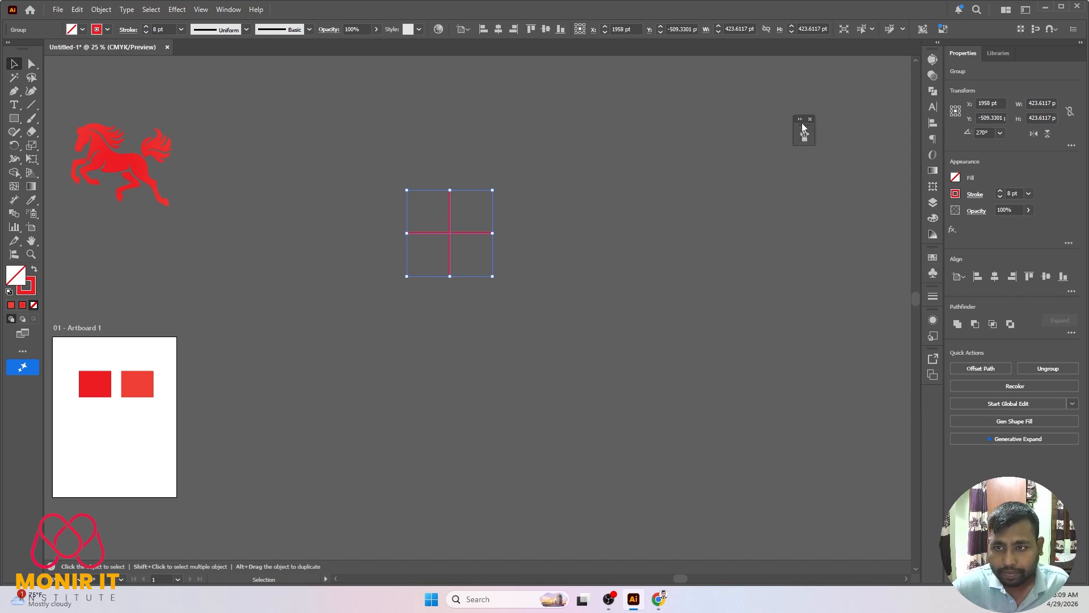
click(800, 119)
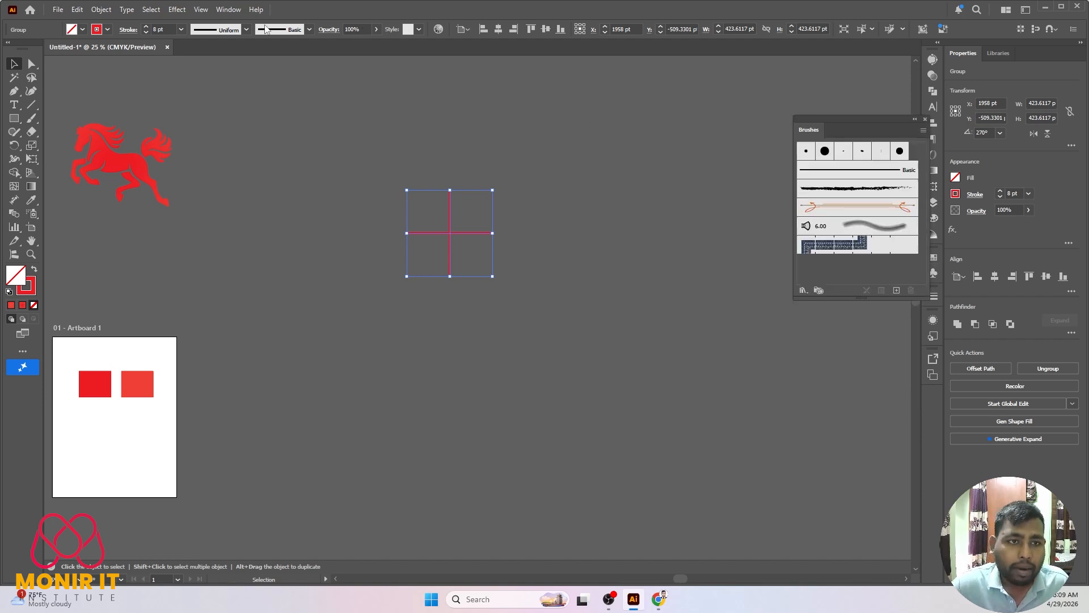
click(227, 9)
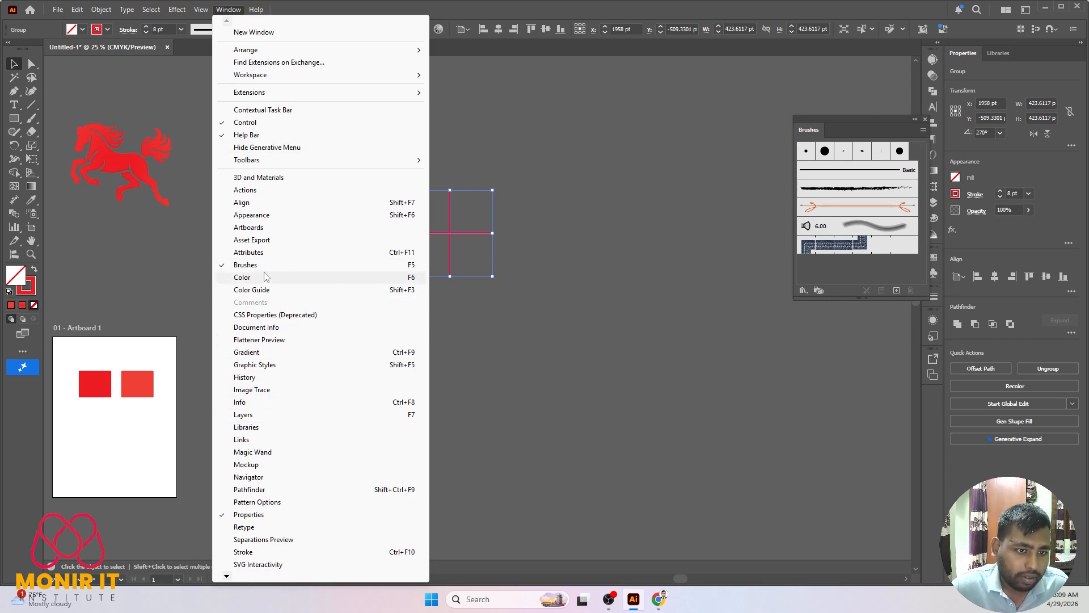
click(518, 205)
drag(397, 199, 485, 311)
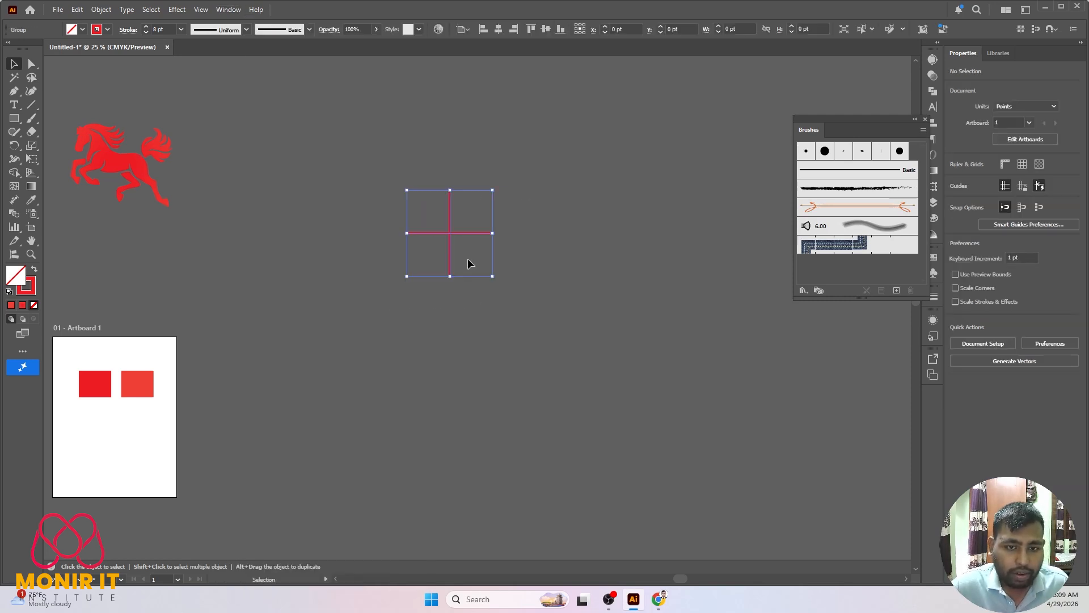
- Define a new pattern brush from the cross group, accepting the default name, scale and spacing
drag(467, 235, 838, 253)
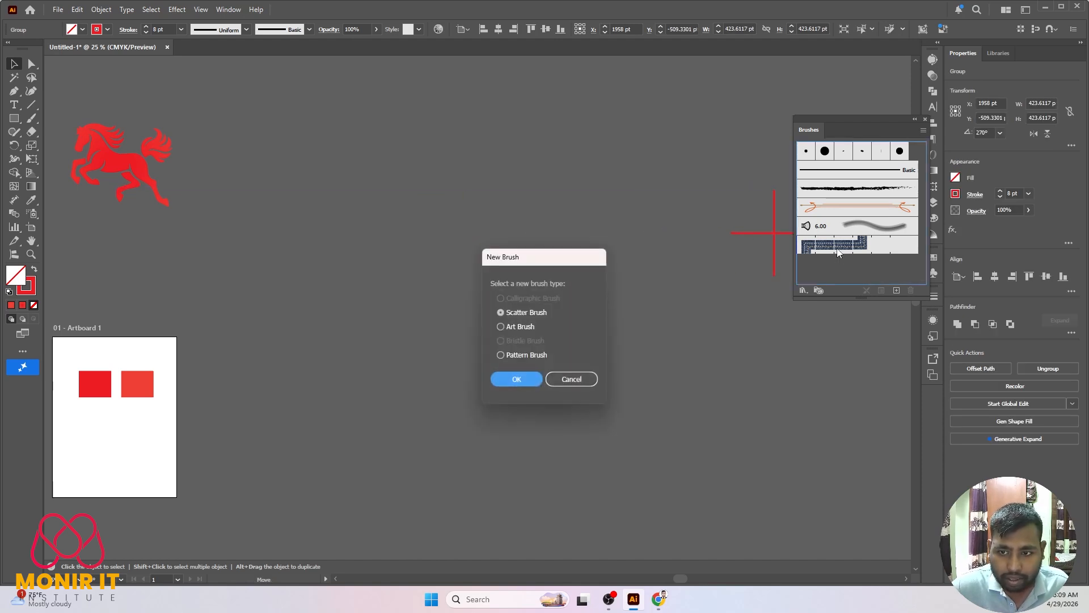
click(501, 356)
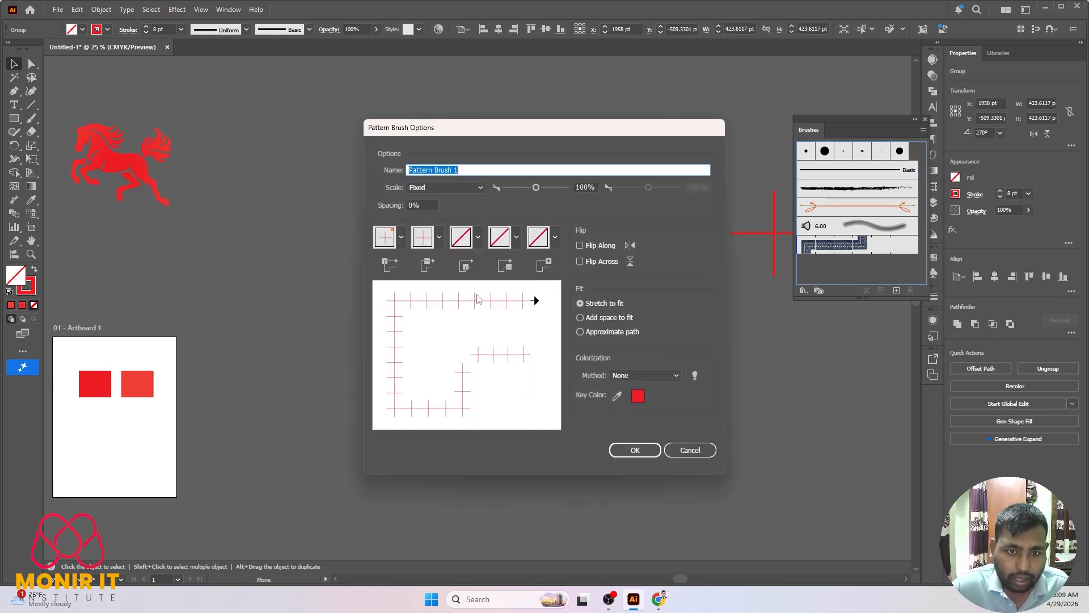
click(626, 454)
- Paint a short diagonal Paintbrush stroke with the cross pattern brush on the empty canvas above the original cross
scroll(604, 203, down, 2)
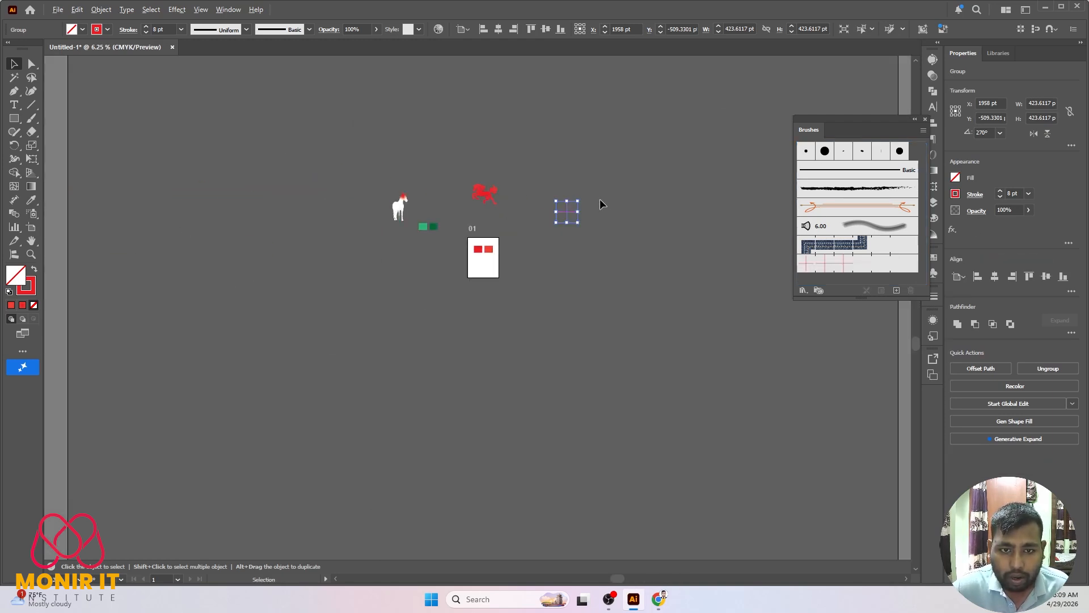
scroll(601, 204, up, 3)
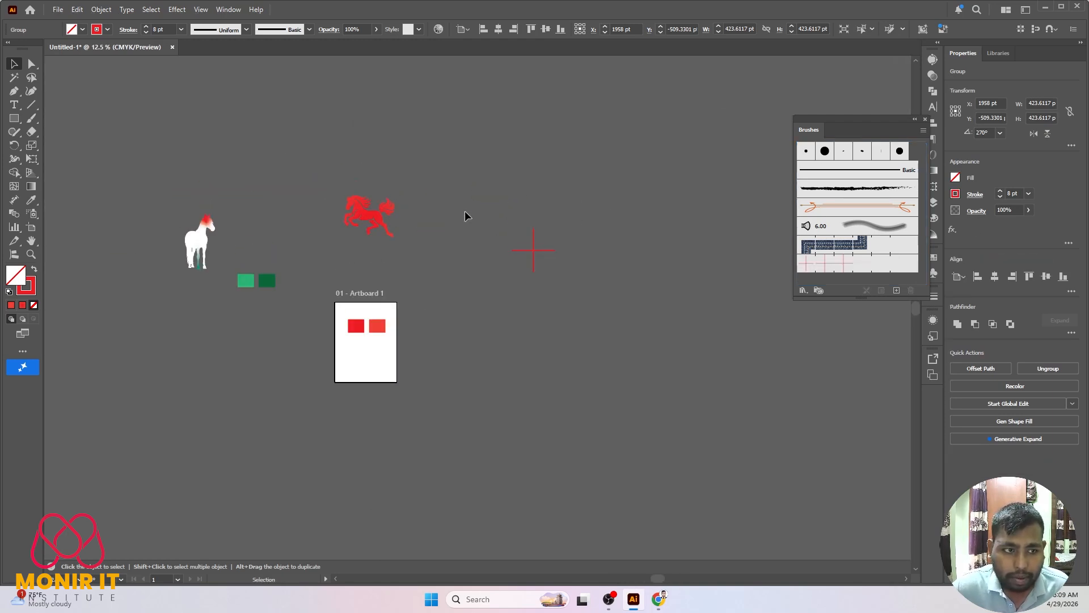
click(31, 118)
scroll(585, 193, up, 3)
drag(504, 139, 539, 172)
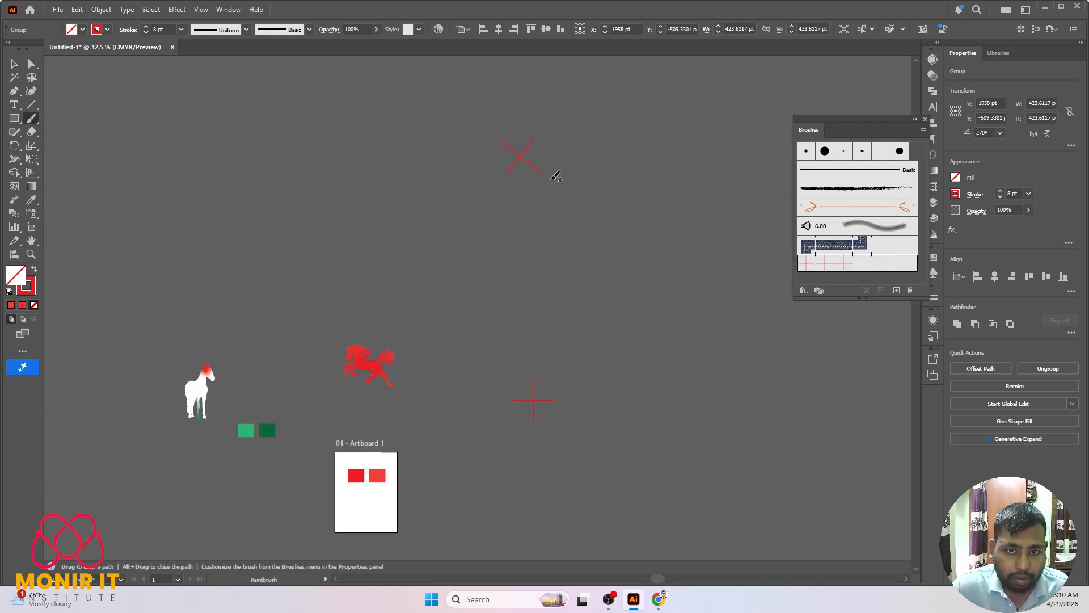
- Paint a scattered series of short strokes with the cross pattern brush on the empty canvas above the red horse
scroll(551, 145, up, 3)
scroll(583, 335, down, 5)
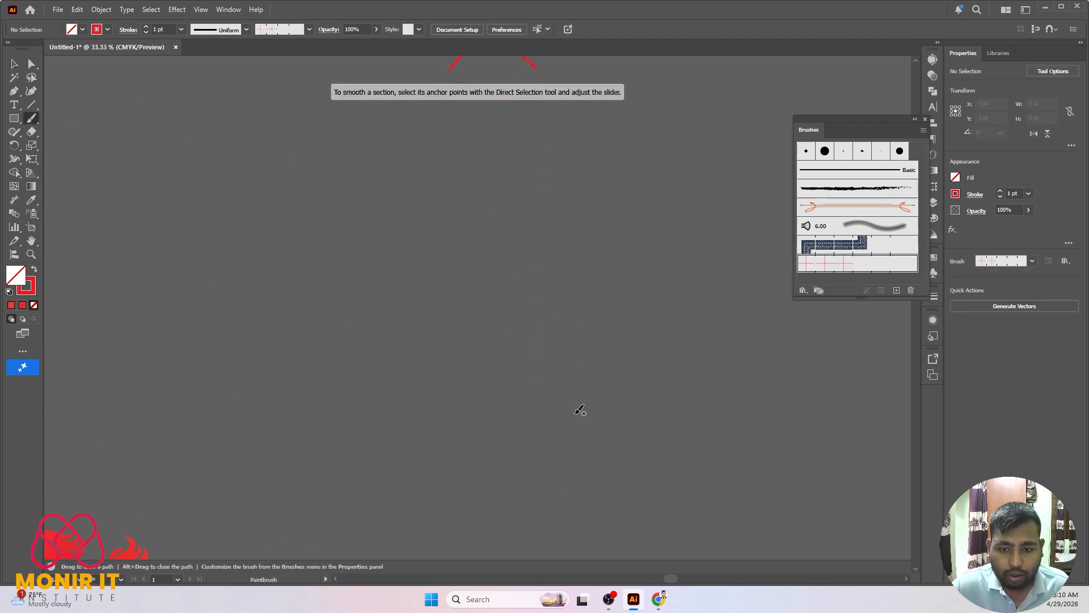
scroll(544, 424, down, 3)
scroll(414, 292, up, 3)
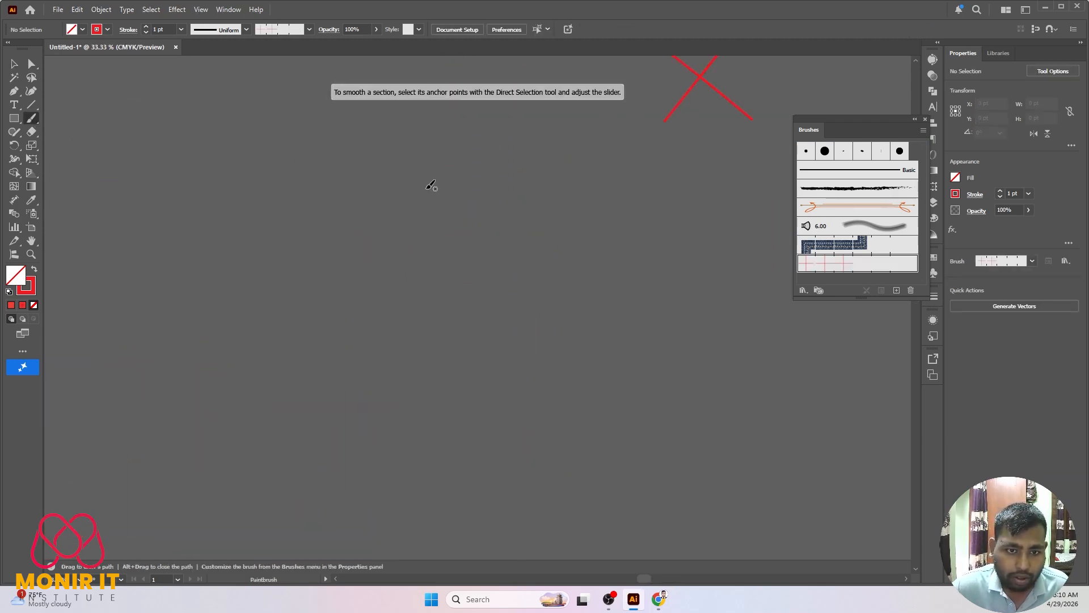
drag(433, 187, 436, 196)
drag(403, 232, 415, 268)
drag(315, 197, 355, 258)
drag(239, 164, 308, 343)
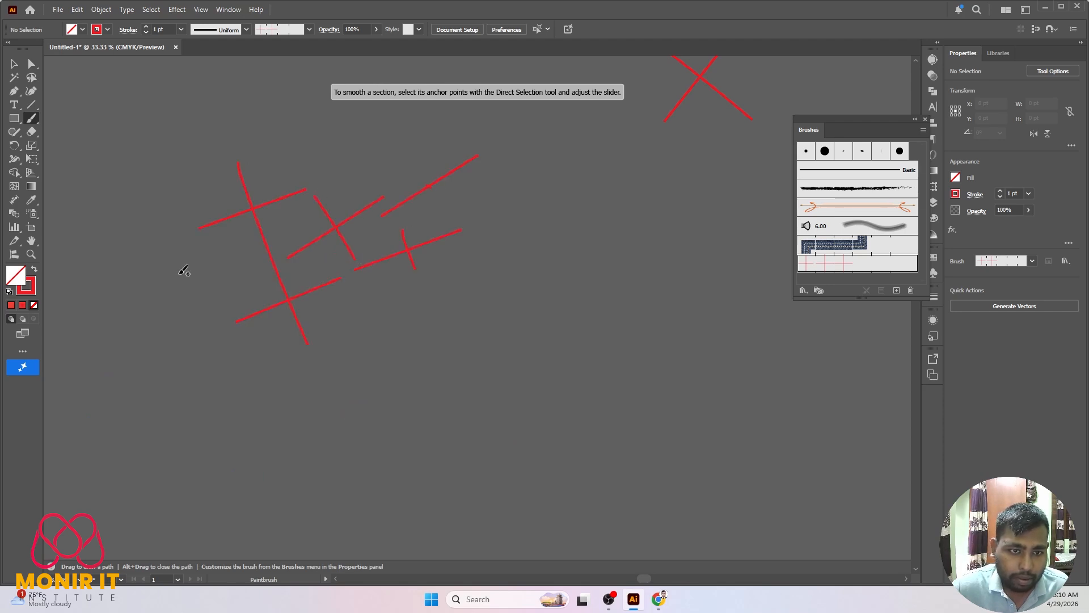
drag(179, 270, 360, 410)
drag(579, 238, 636, 343)
drag(657, 259, 561, 320)
drag(457, 355, 516, 409)
drag(526, 339, 448, 422)
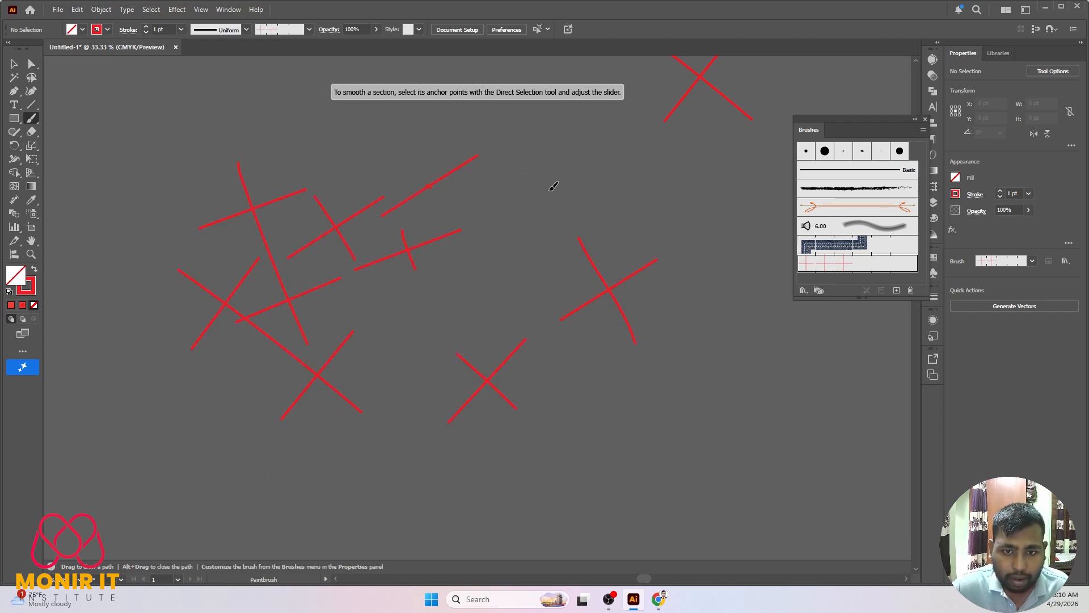
- Add more short diagonal cross-pattern strokes on the canvas above the white standing horse
scroll(553, 186, down, 3)
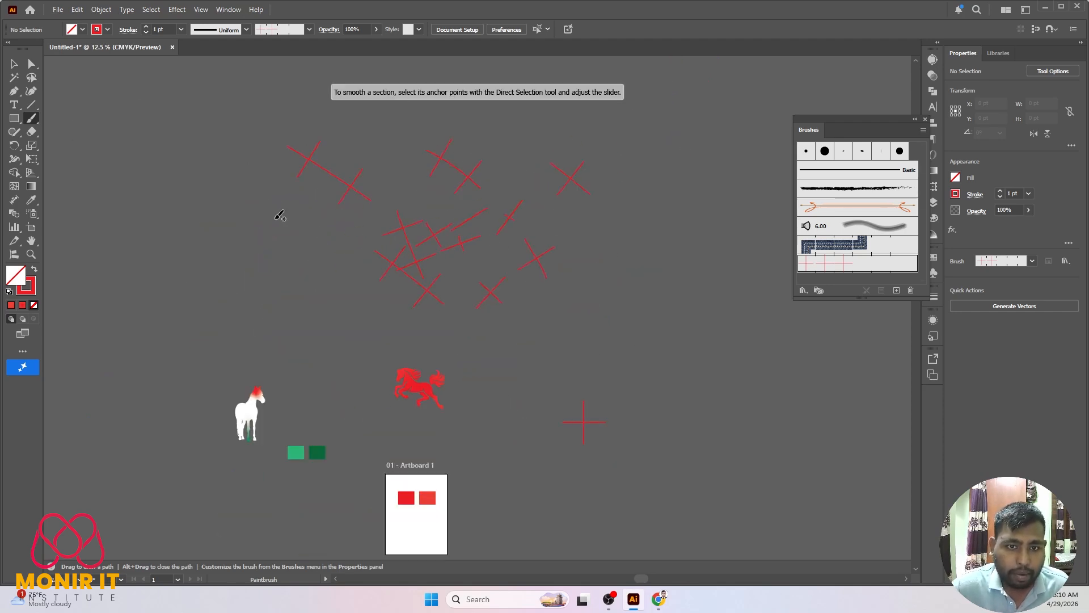
drag(282, 233, 255, 264)
drag(247, 229, 295, 268)
drag(215, 276, 298, 344)
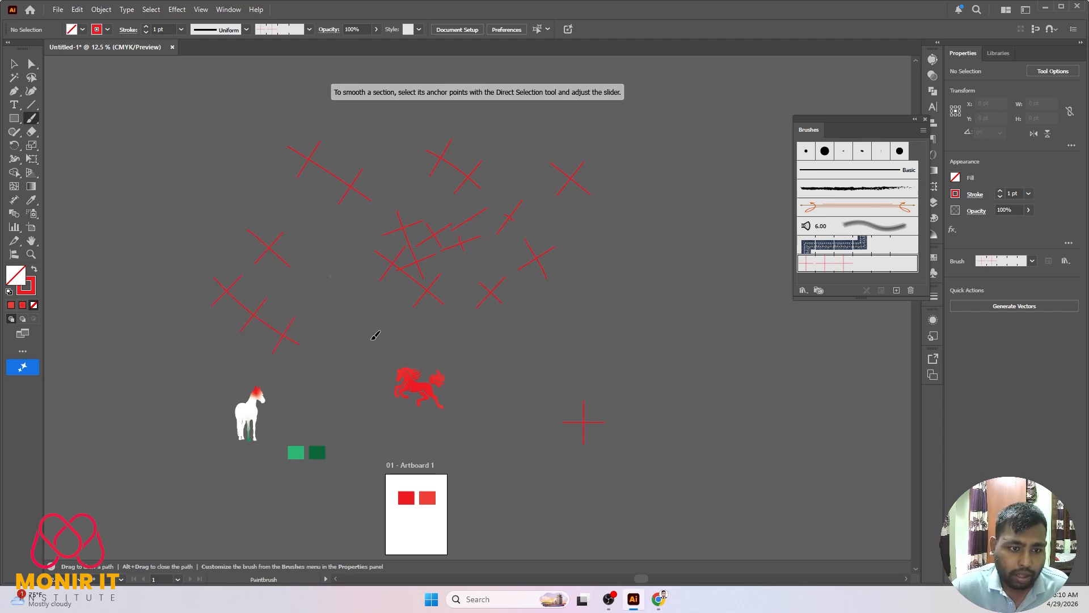
drag(331, 276, 371, 339)
scroll(476, 329, down, 4)
scroll(451, 316, up, 10)
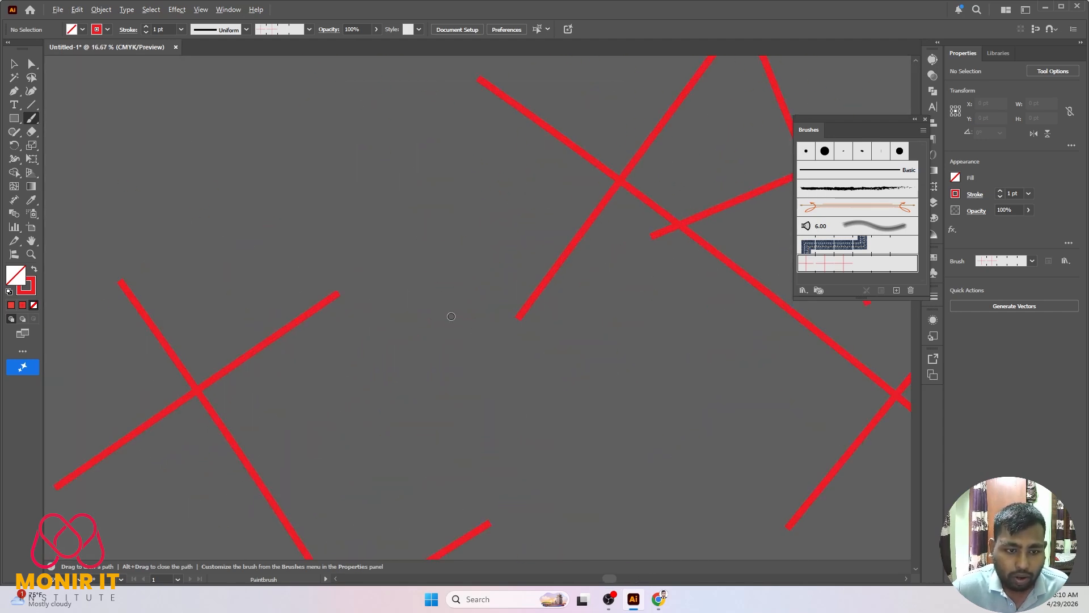
scroll(451, 316, down, 6)
scroll(510, 401, up, 6)
scroll(517, 299, up, 4)
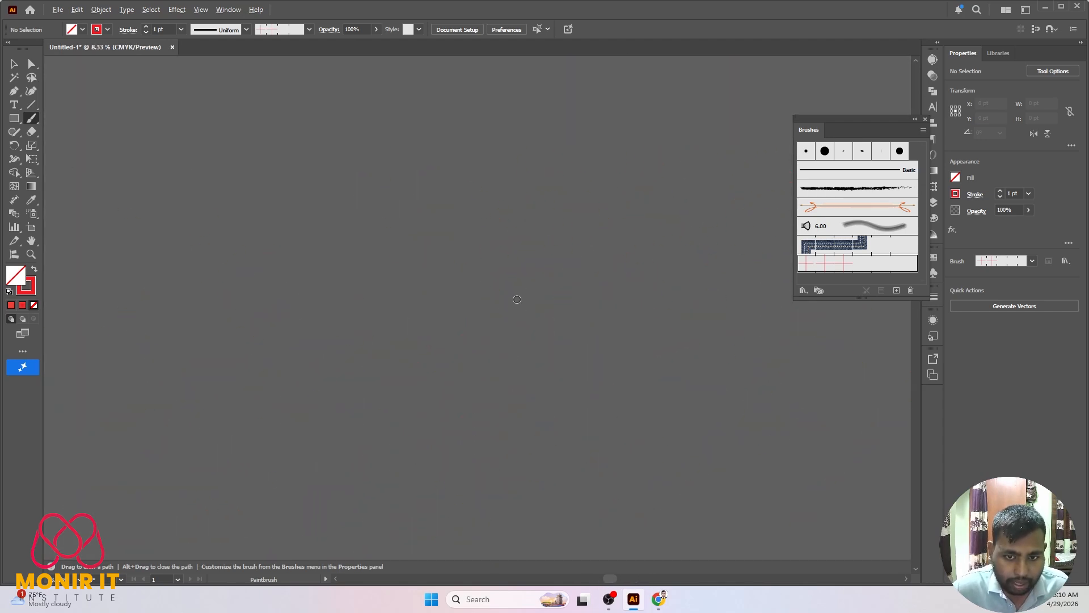
scroll(517, 299, up, 1)
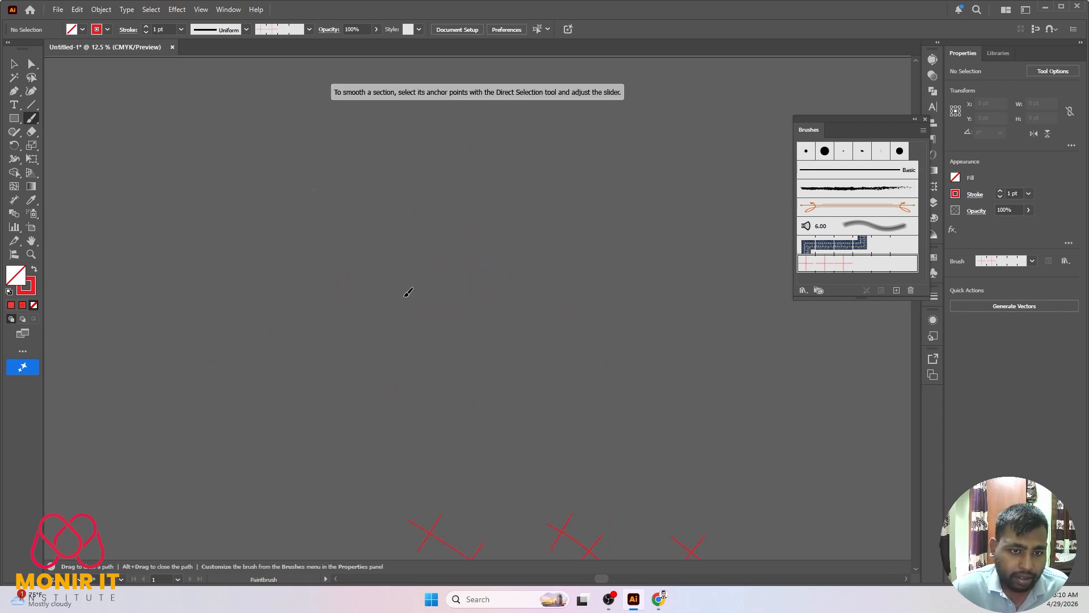
- Paint two long parallel diagonal cross-pattern strokes on the canvas above the scattered strokes, plus a shorter stroke crossing them
drag(404, 296, 480, 379)
scroll(446, 219, down, 1)
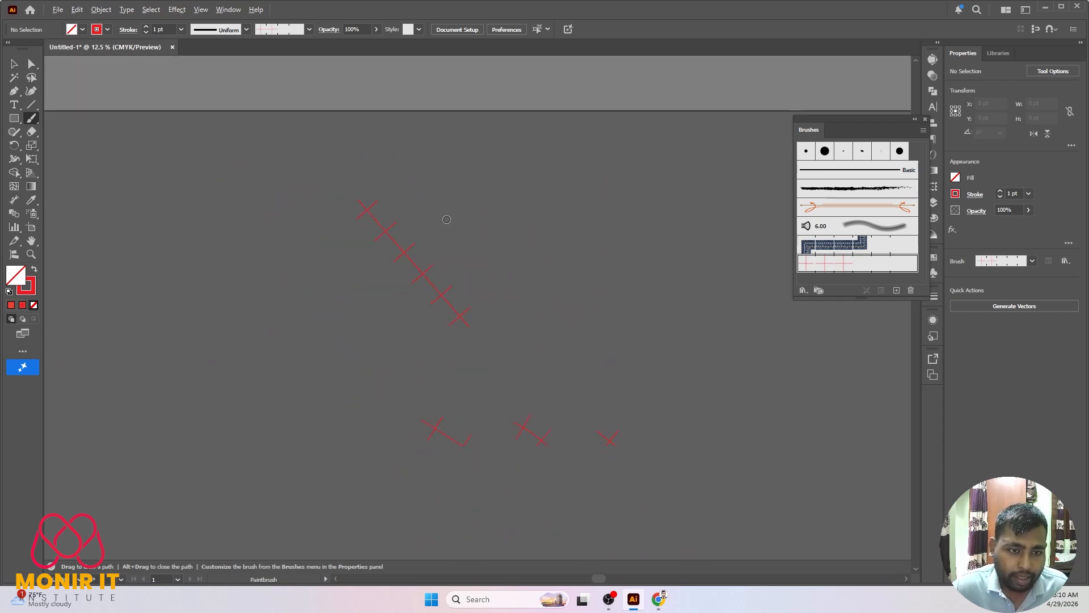
drag(393, 165, 549, 321)
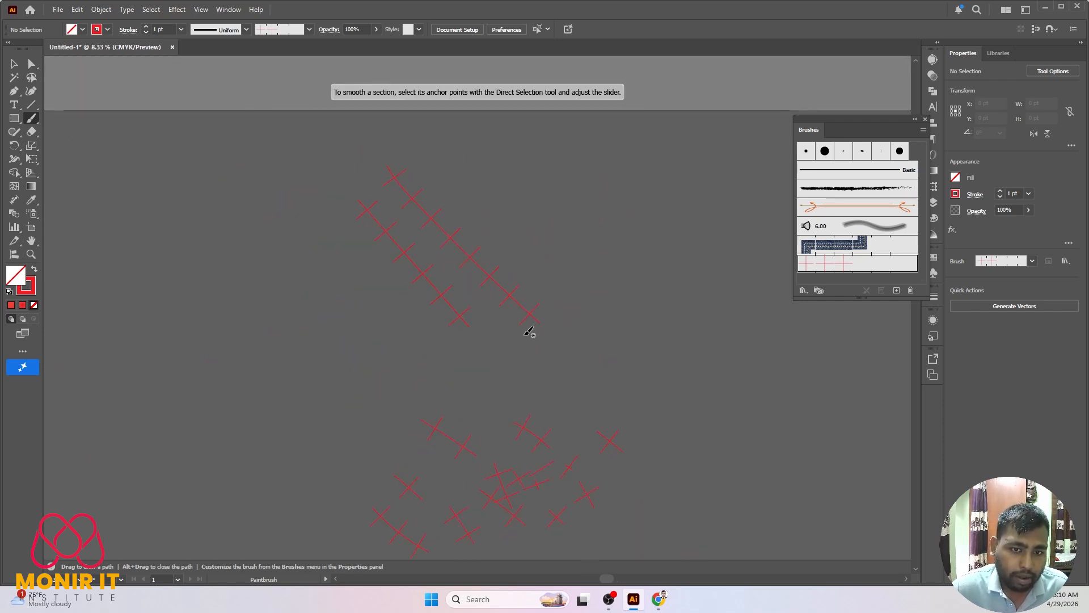
scroll(462, 295, up, 3)
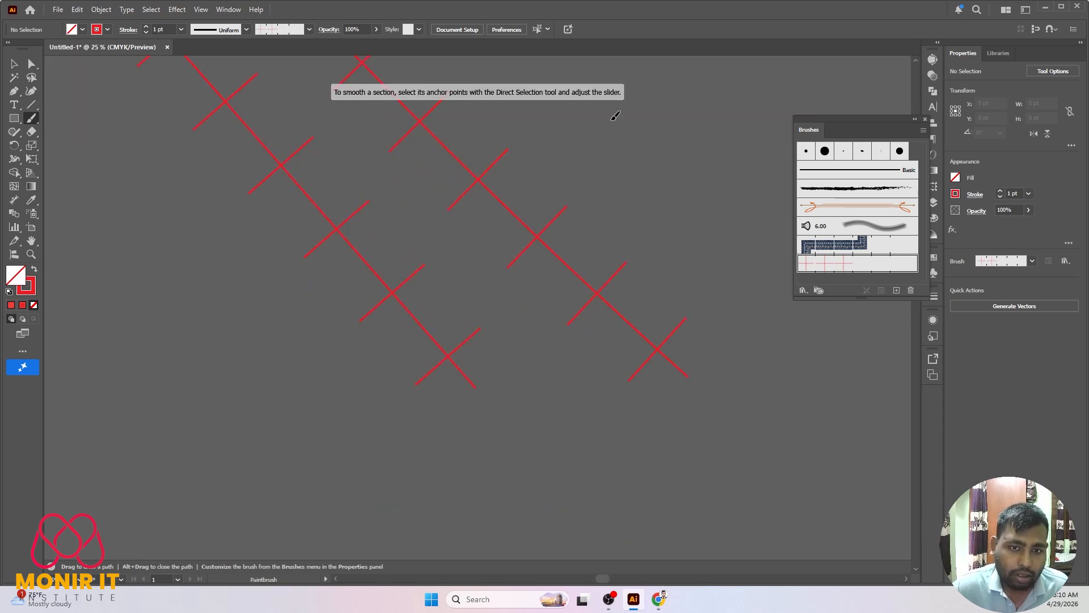
drag(310, 287, 612, 120)
scroll(536, 228, down, 5)
scroll(482, 183, up, 4)
scroll(569, 195, down, 2)
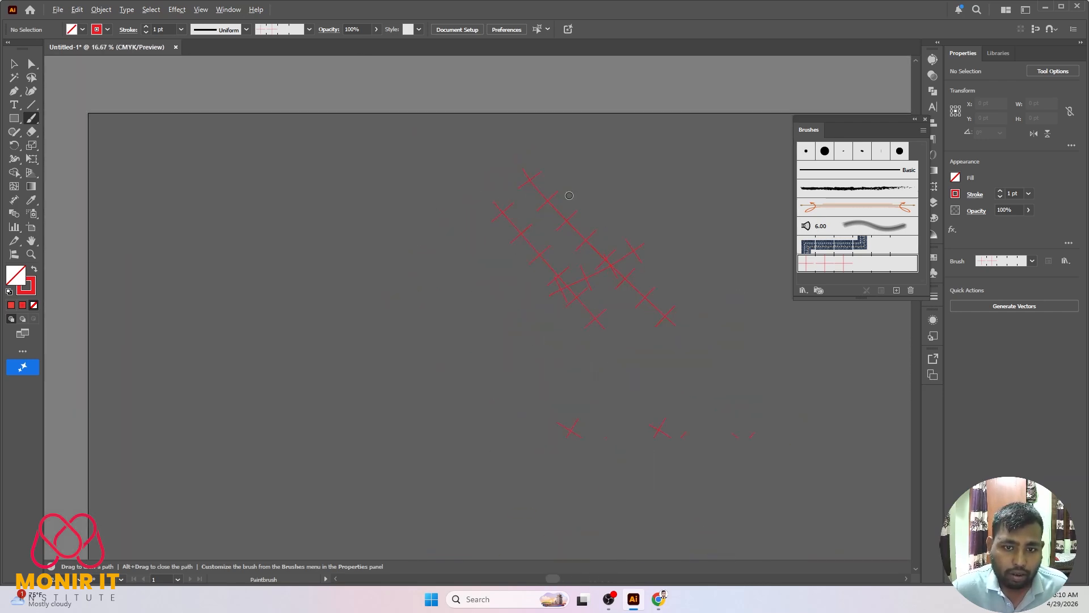
- Paint a long, slightly curved horizontal cross-pattern stroke and a long vertical one running down from it
scroll(429, 176, down, 4)
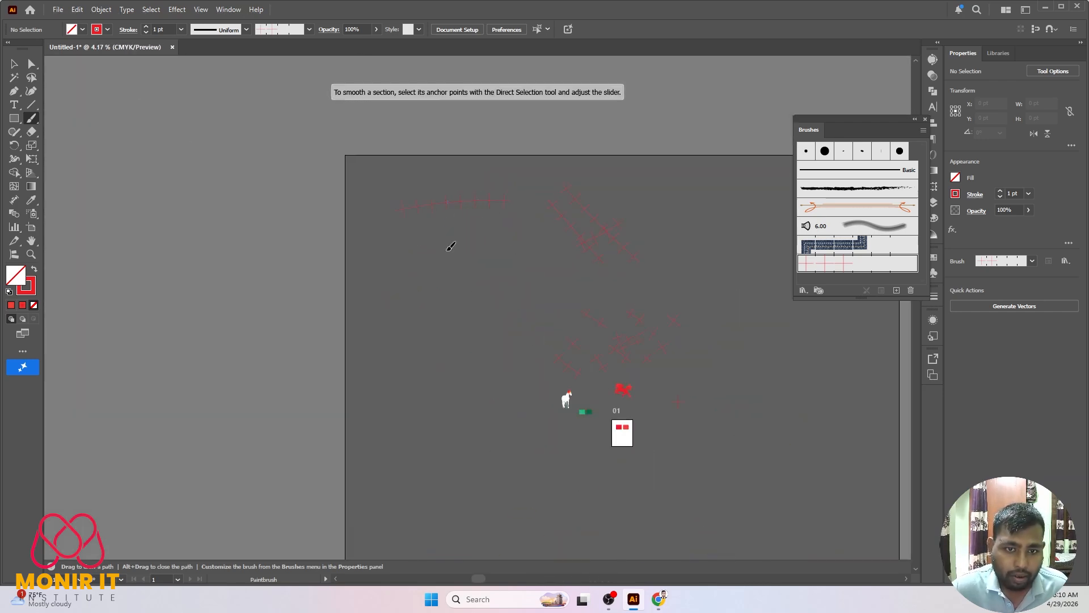
scroll(430, 162, up, 2)
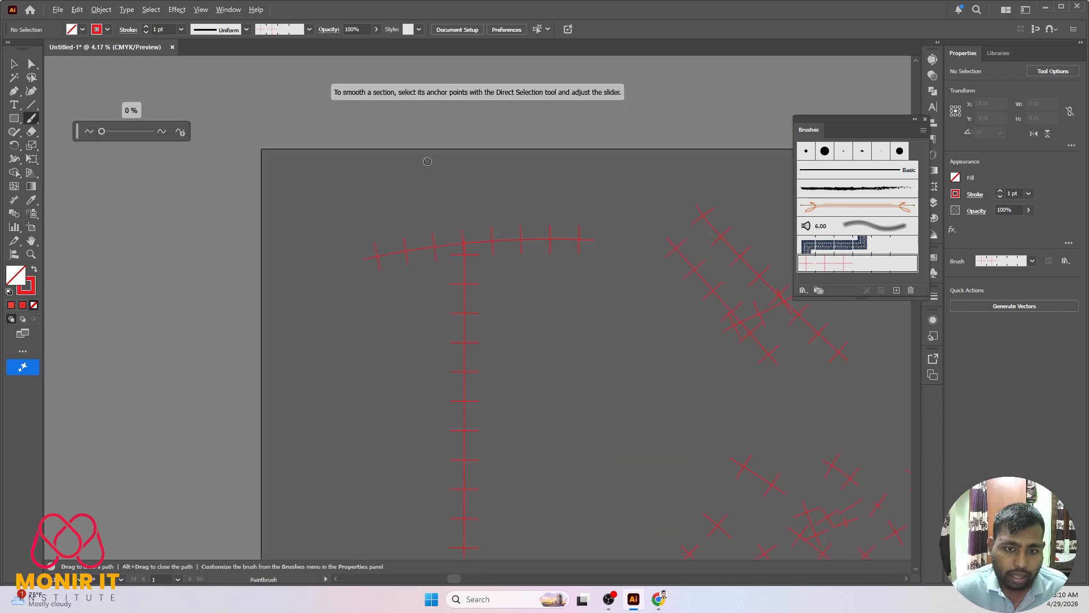
scroll(507, 193, down, 4)
scroll(545, 337, up, 2)
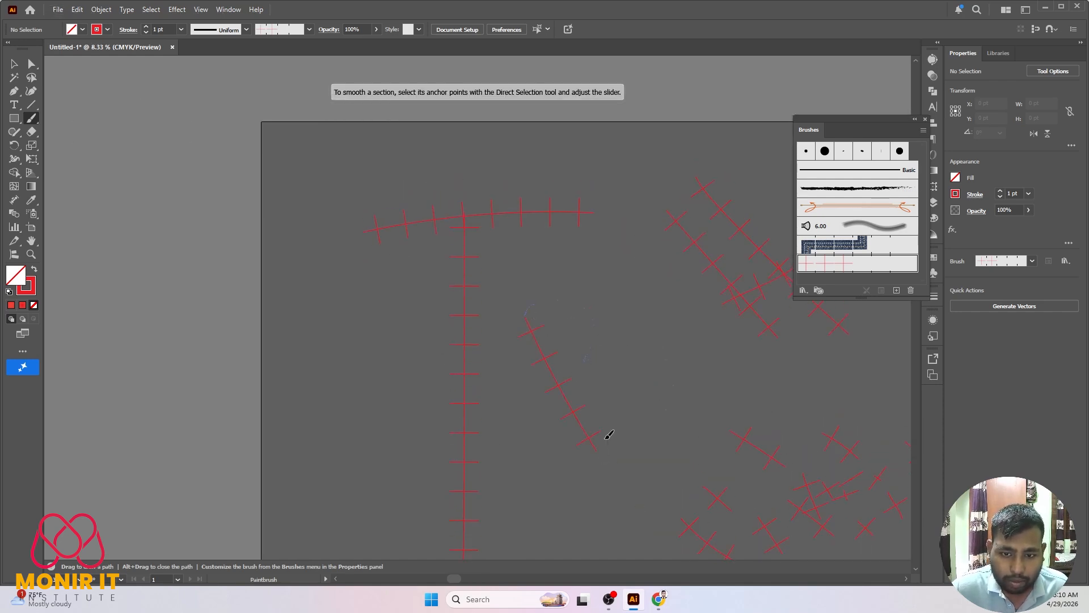
- Paint a rounded, heart-like outline with the cross pattern brush between the vertical stroke and the scattered strokes
drag(606, 438, 589, 440)
scroll(453, 366, down, 2)
scroll(566, 350, up, 3)
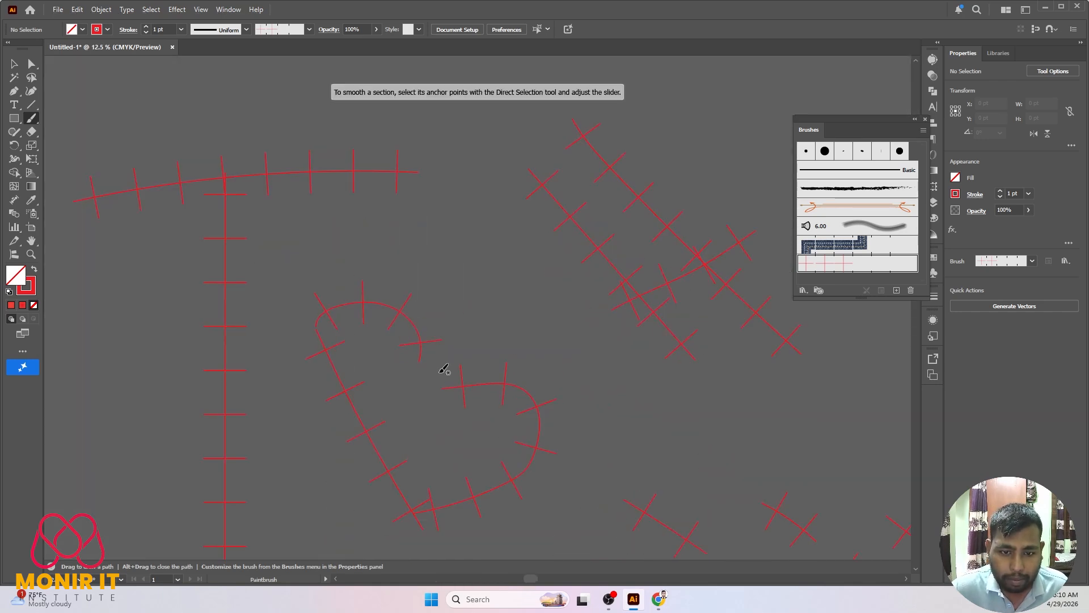
scroll(451, 323, down, 4)
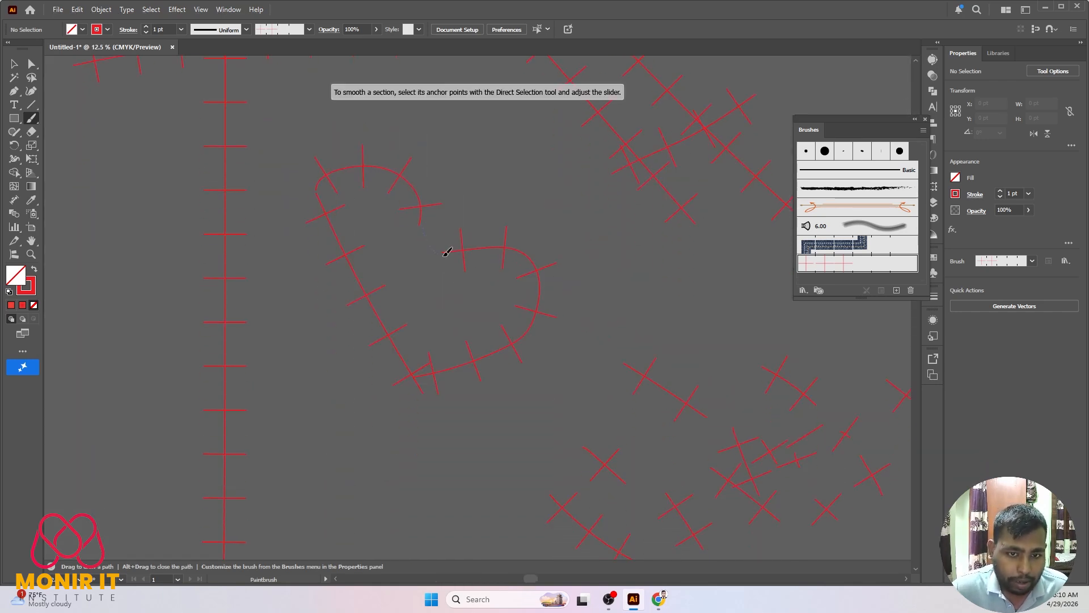
drag(447, 252, 508, 250)
drag(380, 299, 442, 262)
scroll(562, 311, down, 3)
scroll(636, 308, down, 2)
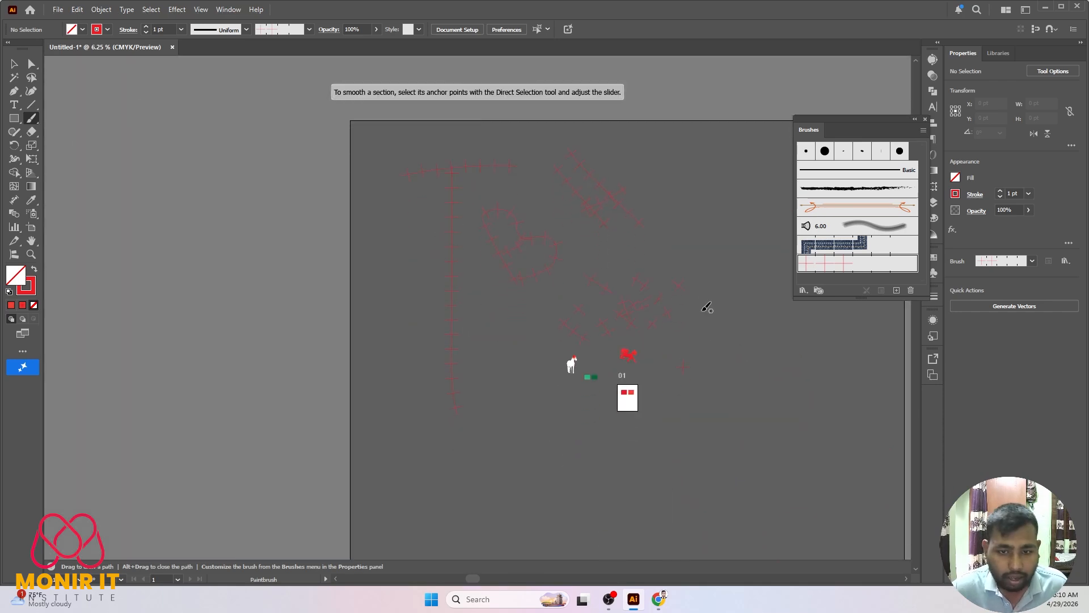
- Delete all the painted cross-pattern strokes above the horses, keeping the original cross
key(v)
scroll(636, 223, up, 3)
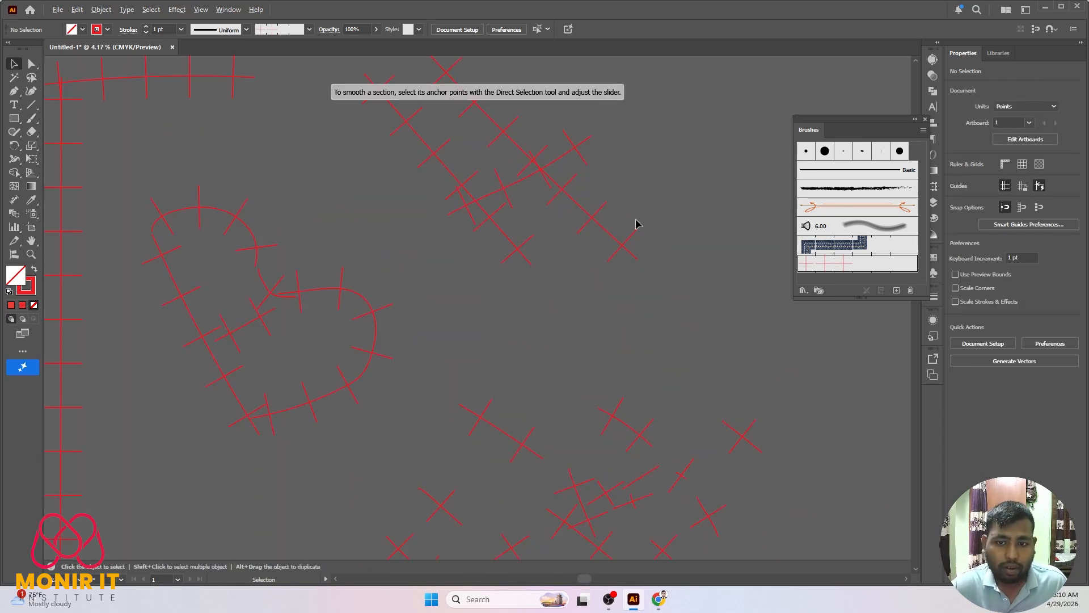
scroll(609, 231, down, 3)
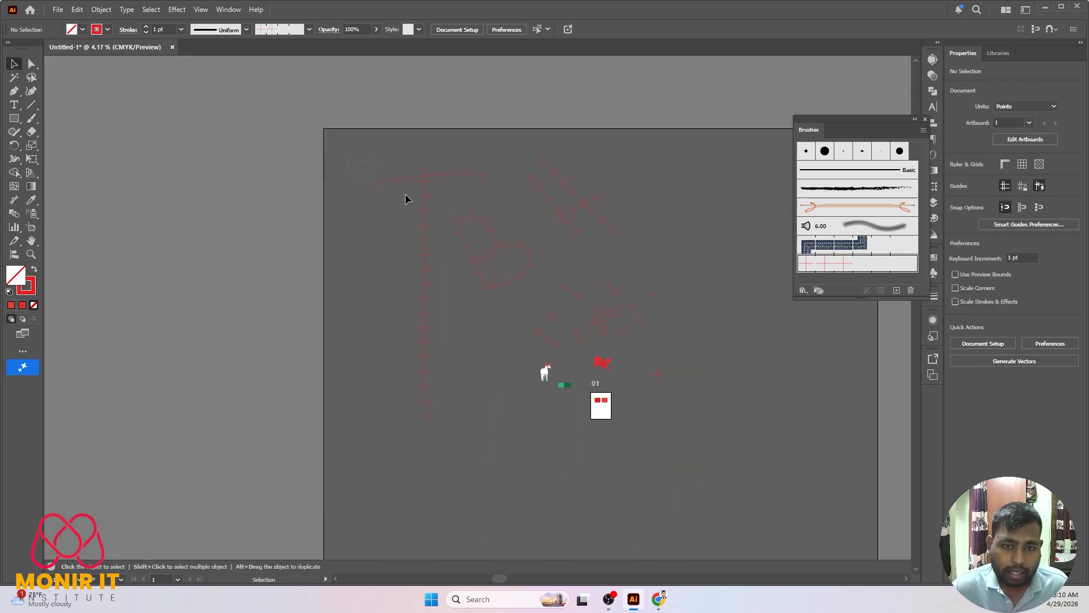
click(620, 320)
key(Delete)
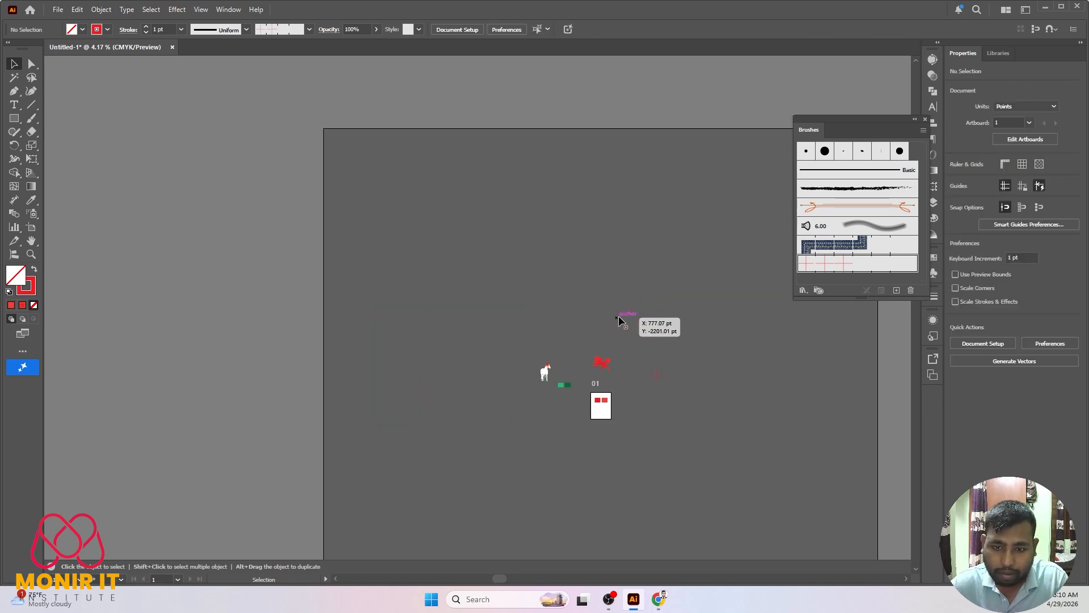
- Add a lowercase letter "t" as point text on the empty canvas above the horses
scroll(139, 311, down, 1)
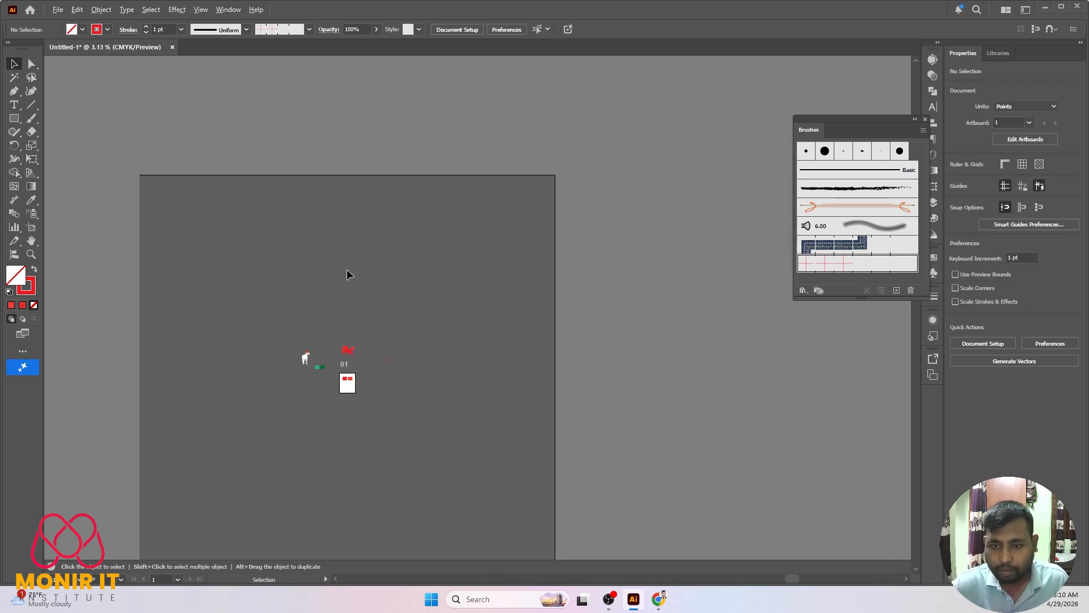
scroll(346, 269, up, 3)
scroll(515, 208, up, 2)
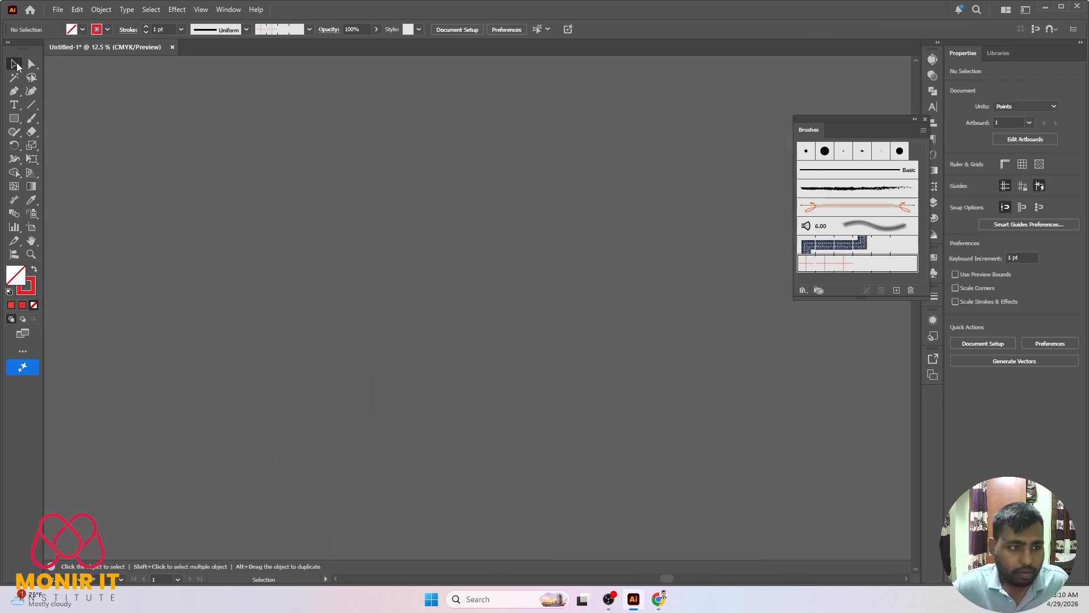
click(32, 105)
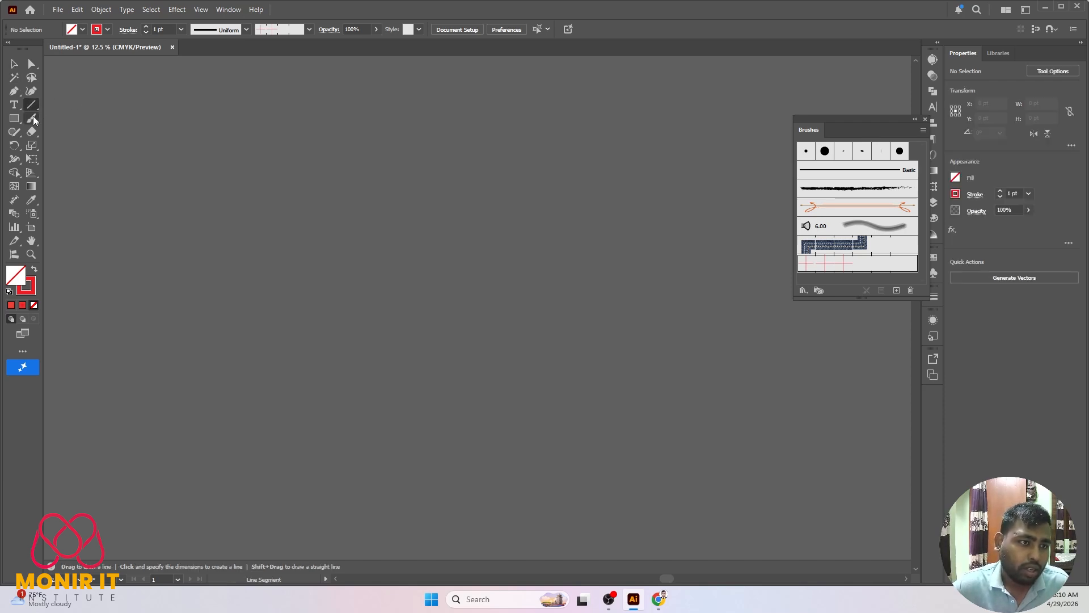
click(31, 117)
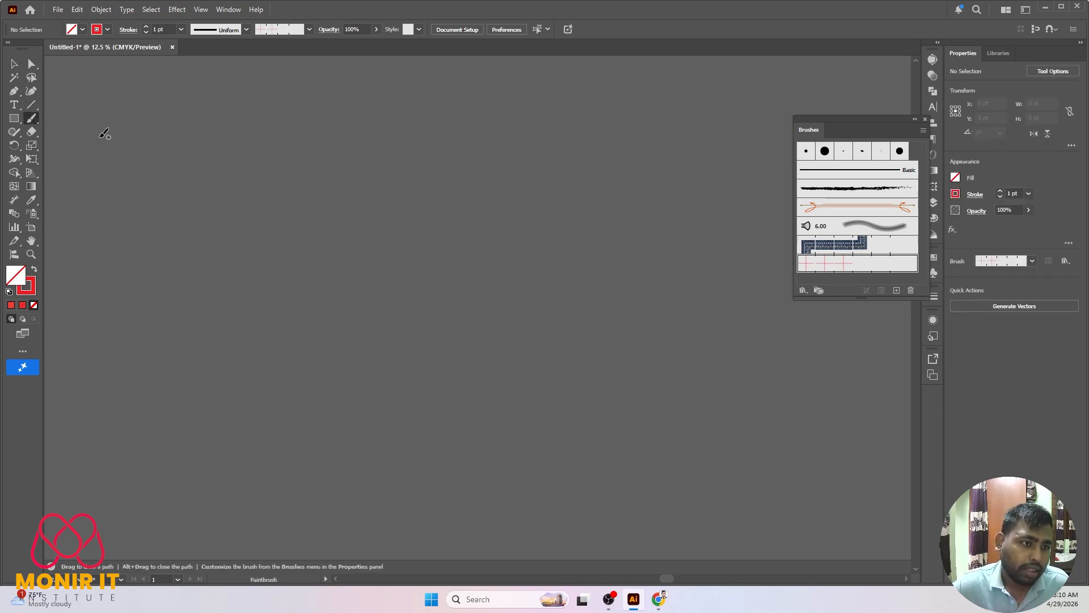
click(14, 105)
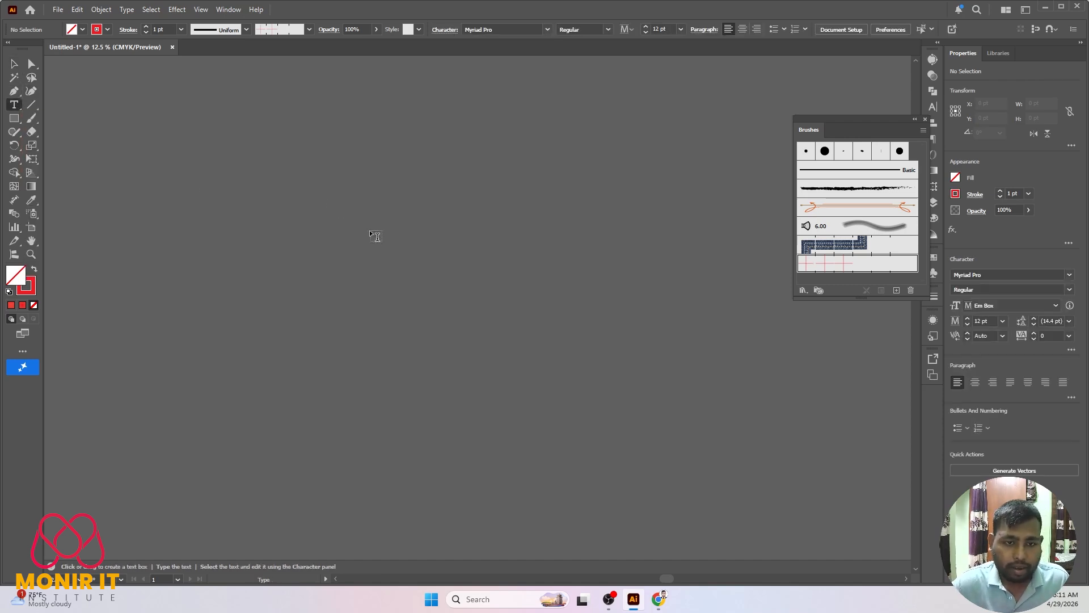
scroll(389, 232, up, 2)
click(495, 241)
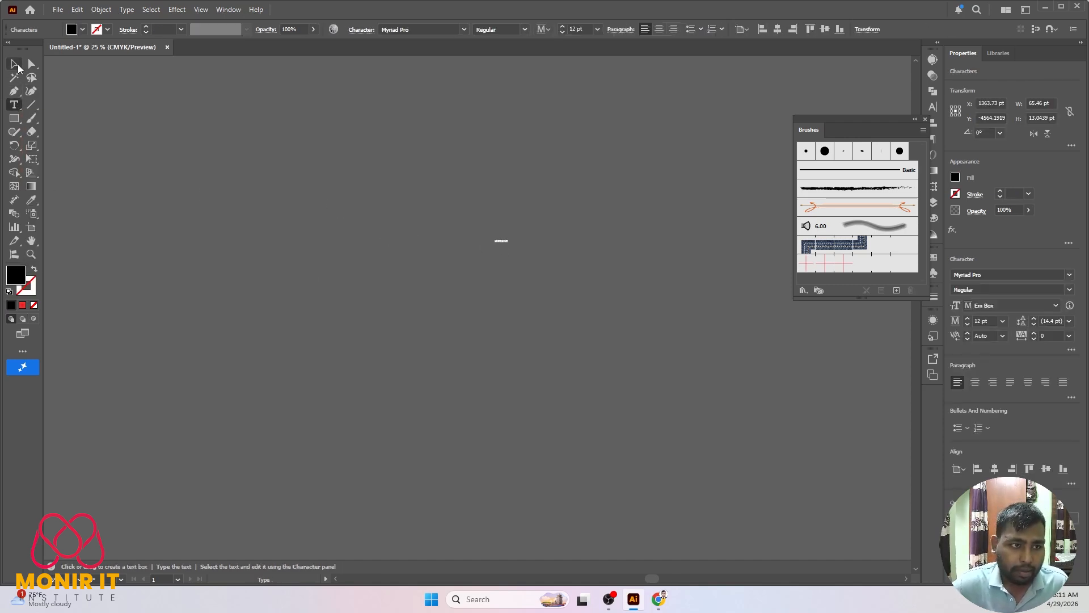
key(BackSpace)
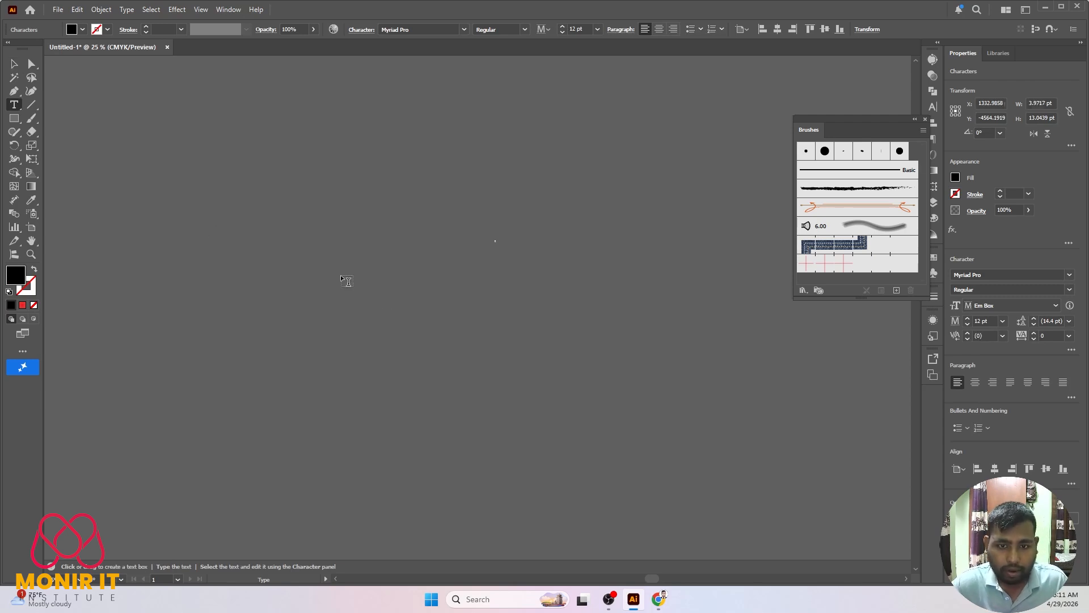
- Scale the letter t up proportionally to about 212 pt wide and 697 pt tall
click(14, 63)
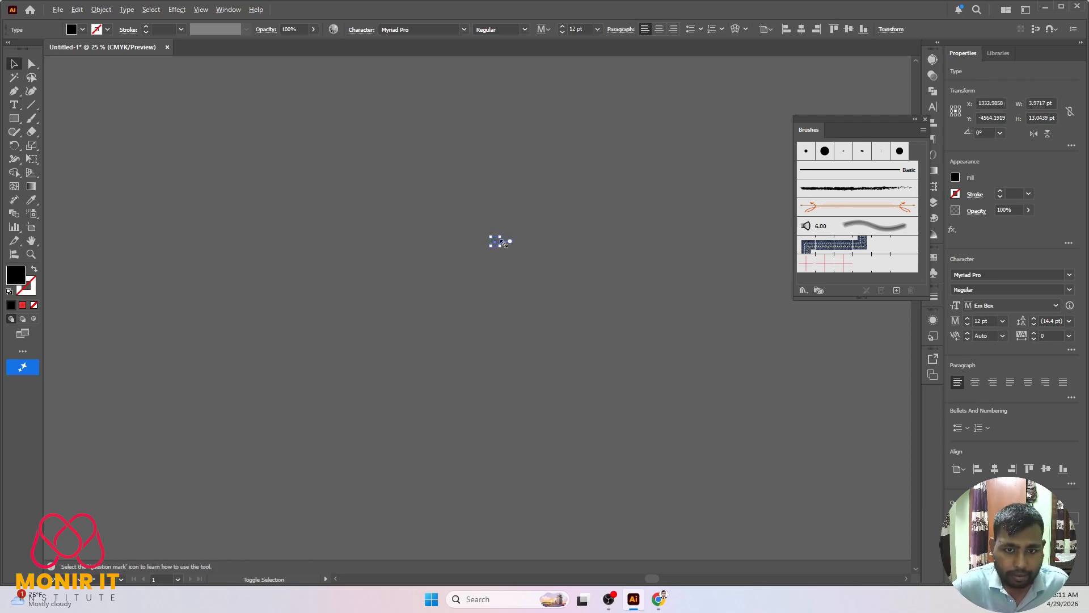
drag(499, 246, 495, 482)
click(624, 290)
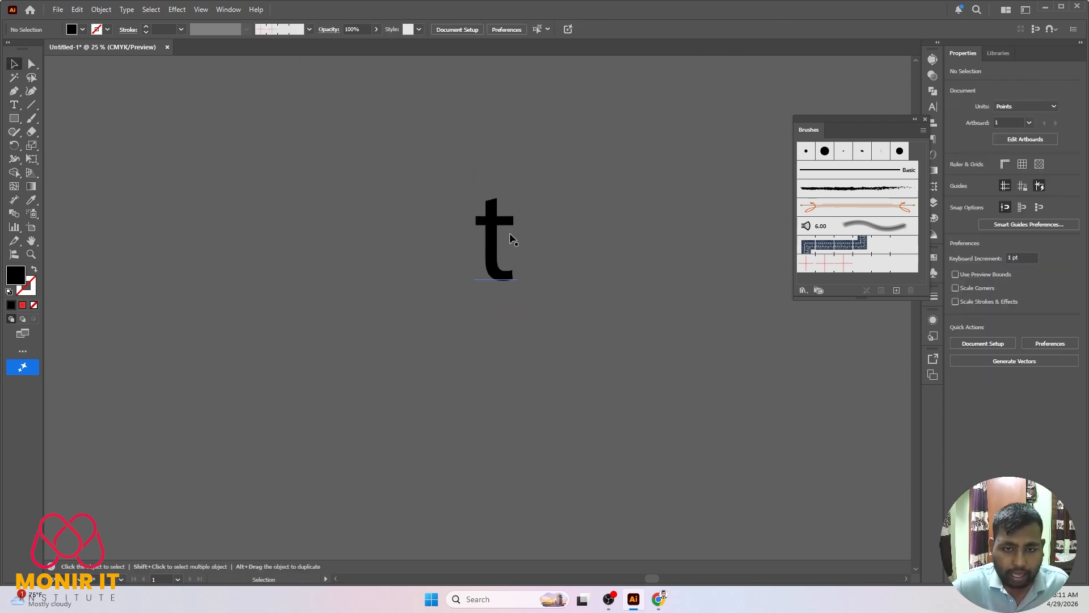
- Try converting the letter t with Create Outlines, and undo the conversion
click(495, 225)
right_click(495, 228)
click(559, 373)
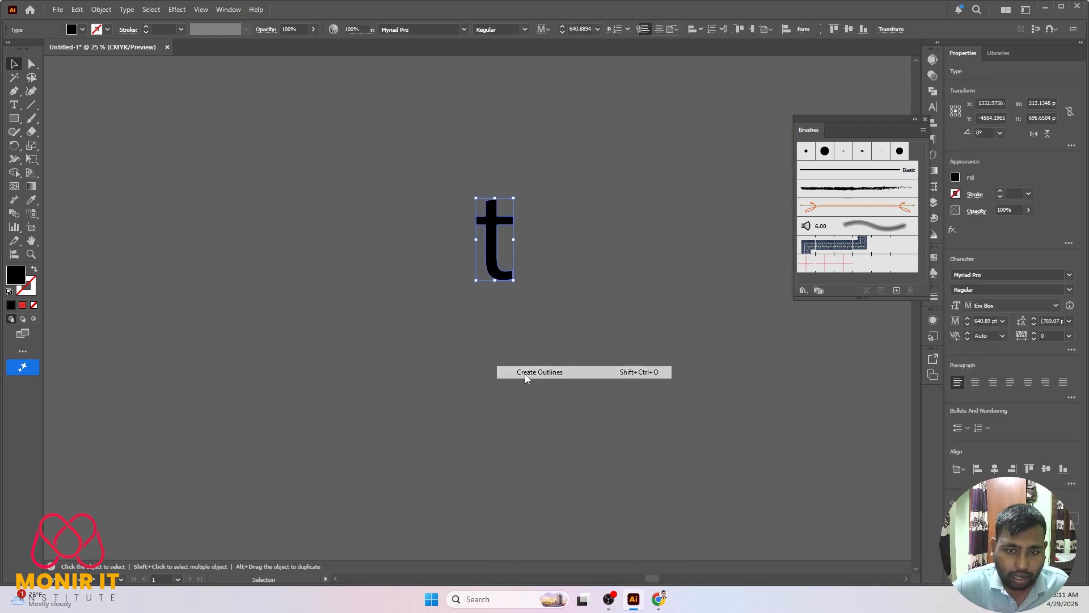
click(482, 285)
scroll(494, 252, up, 3)
key(ctrl+z)
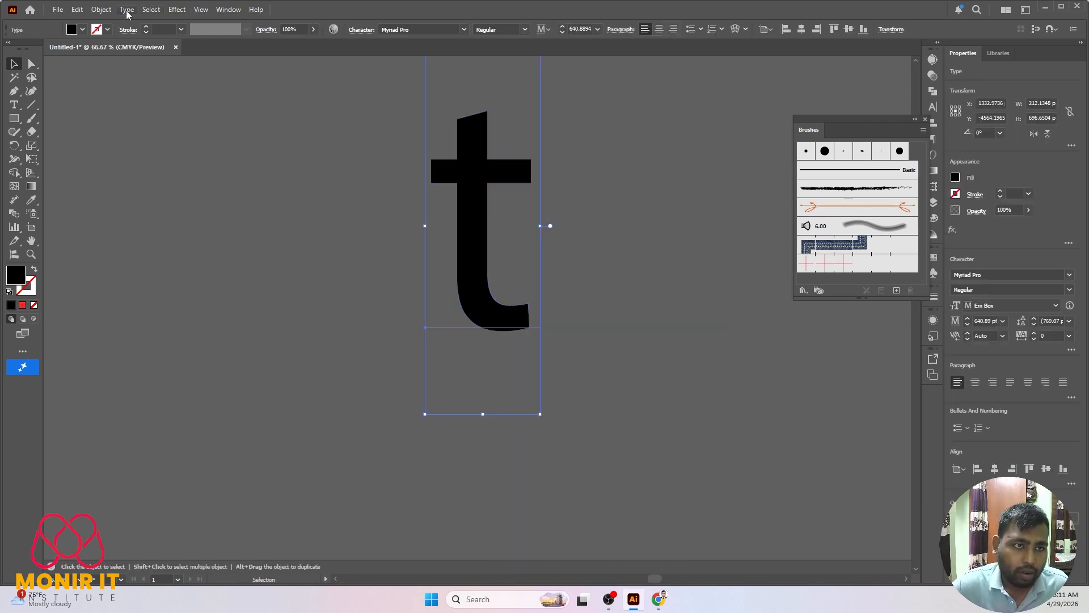
- Expand the letter t into shapes with Object and Fill enabled
click(101, 10)
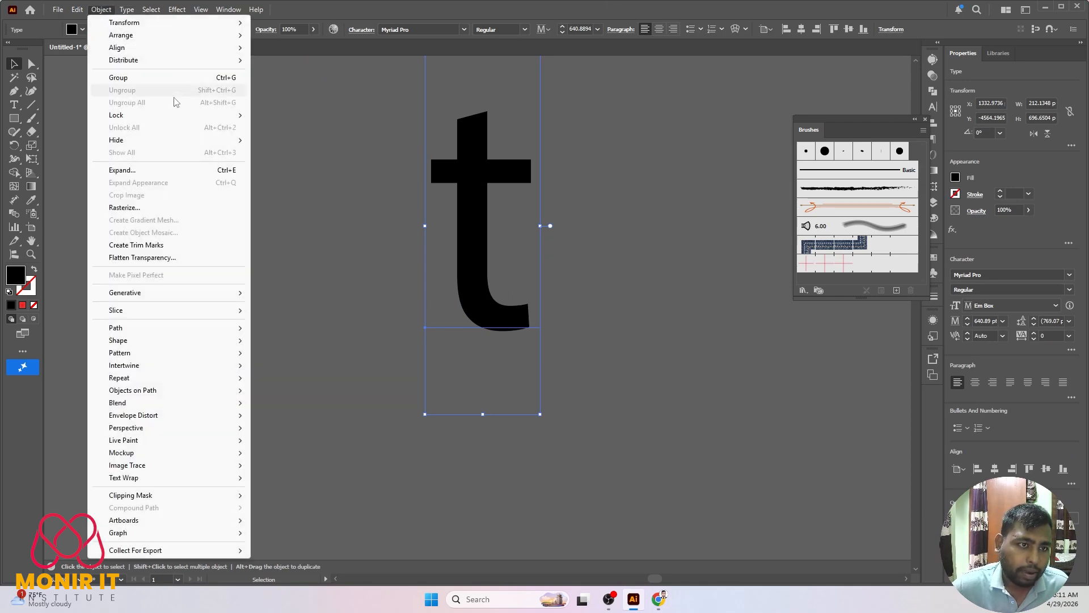
click(148, 175)
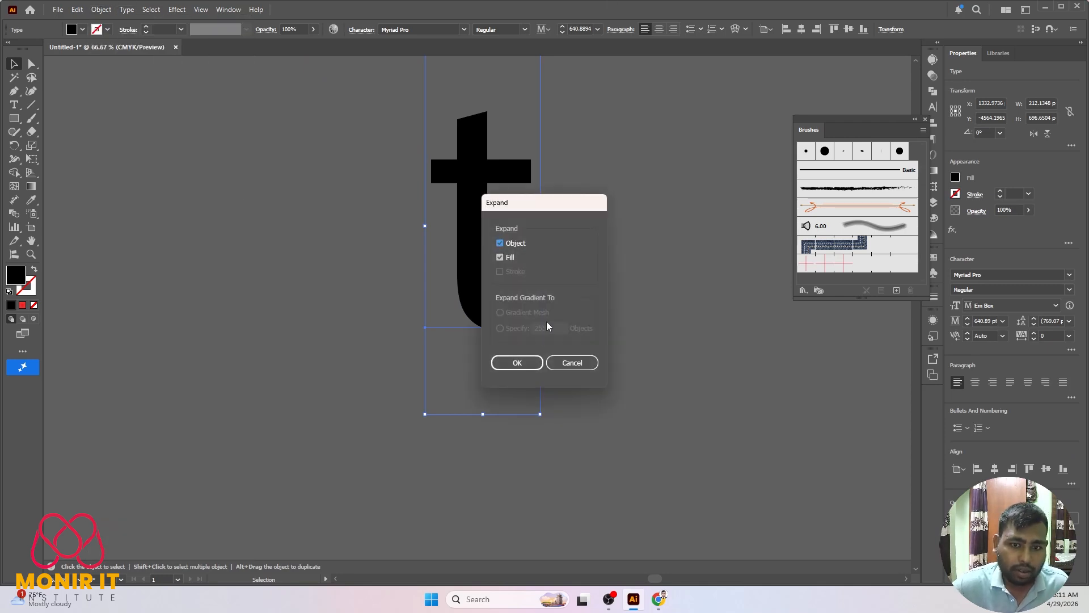
click(517, 360)
click(339, 278)
click(464, 181)
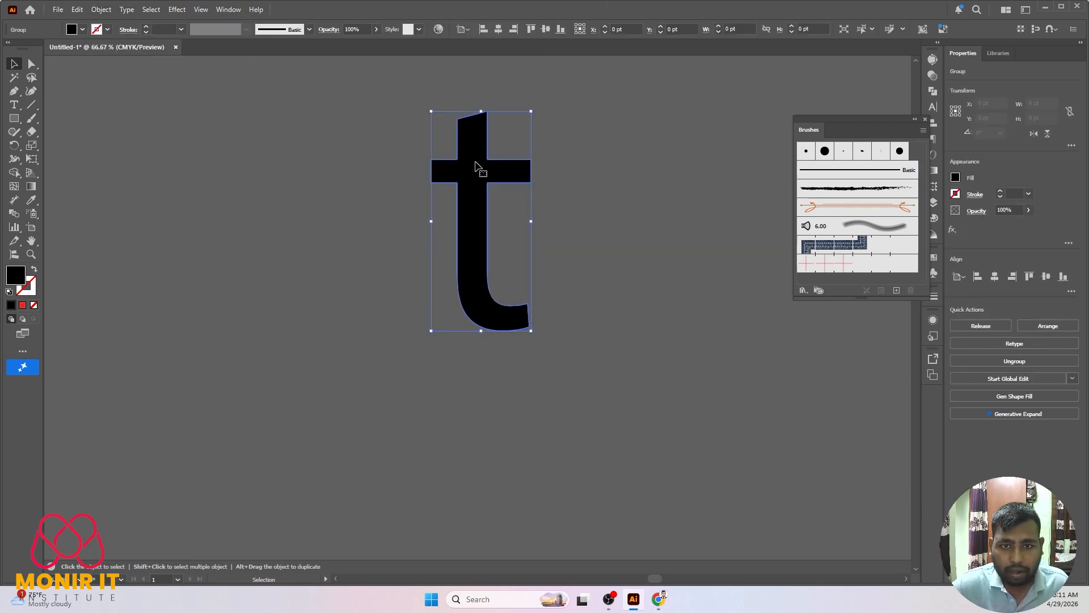
click(525, 311)
click(491, 317)
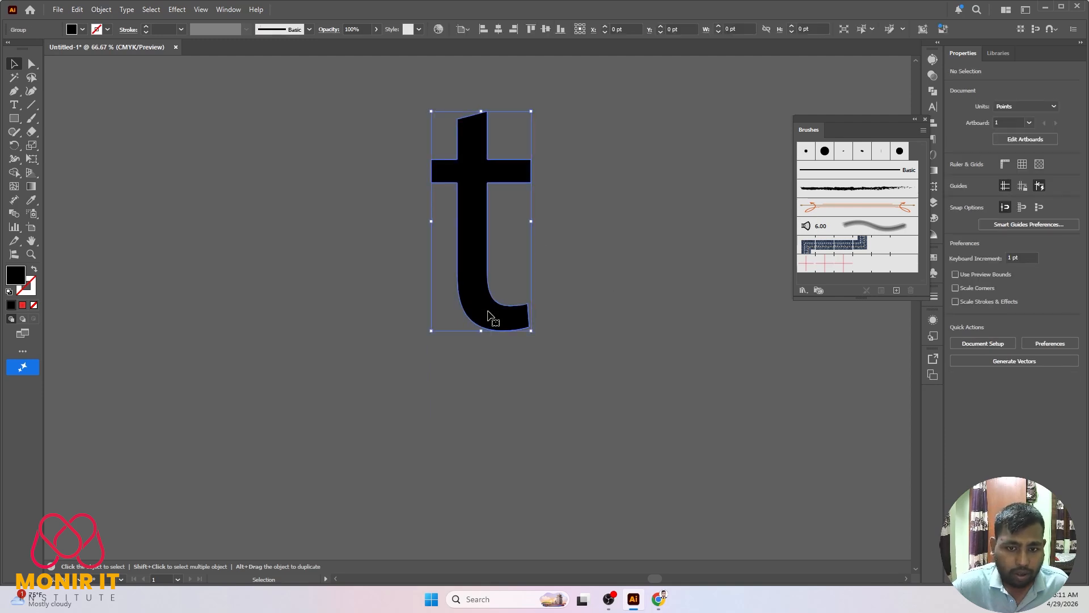
click(581, 259)
- Draw a closed, pointed black tail of about 87 by 86 pt with the Pen tool, extending from the t's lower hook
key(shift+c)
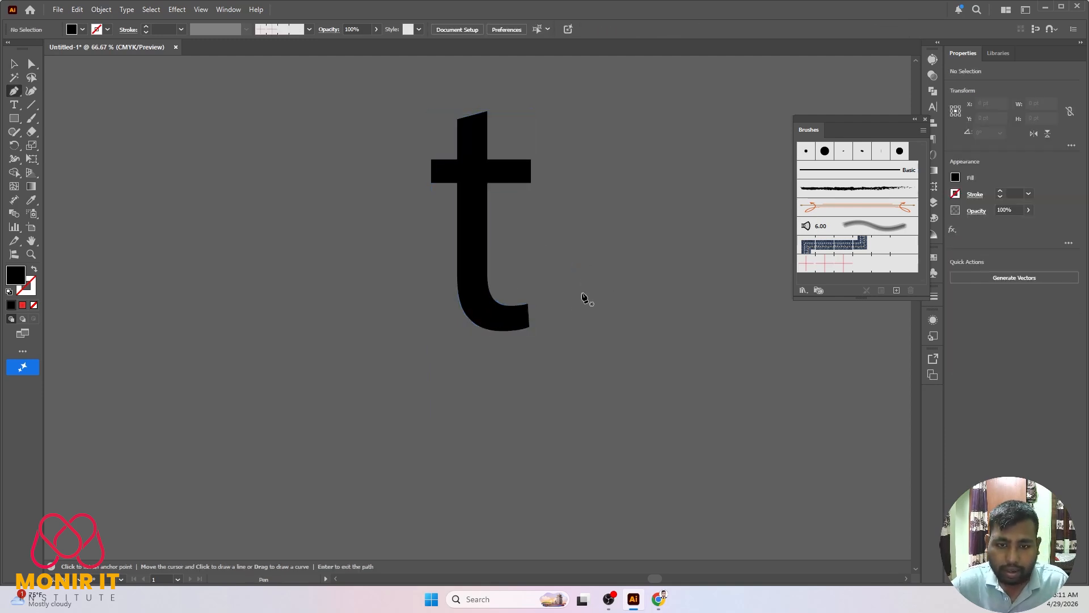
scroll(553, 322, up, 2)
key(p)
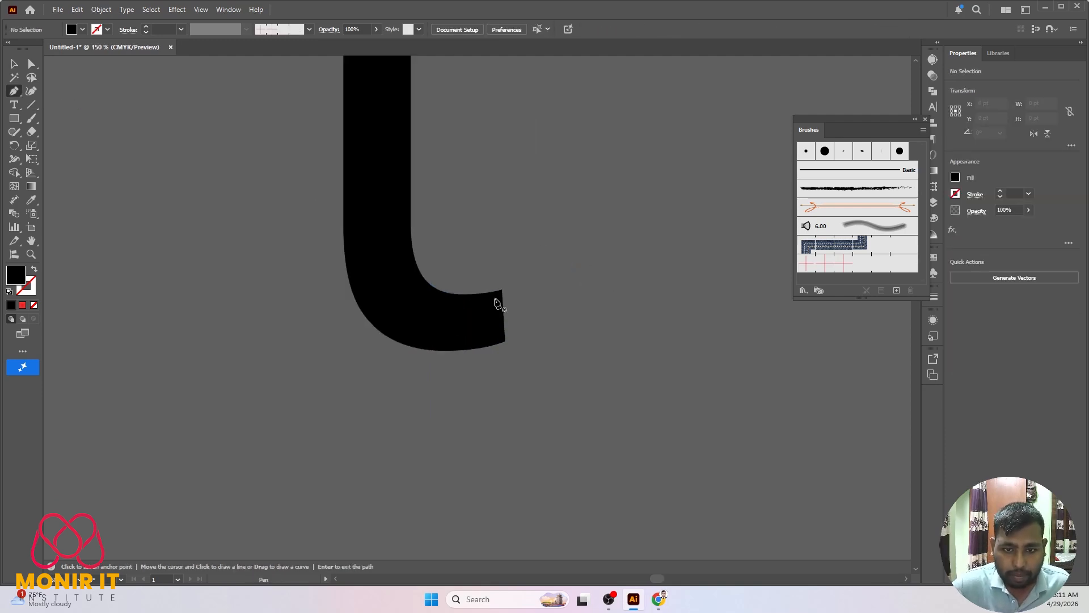
click(501, 292)
click(596, 236)
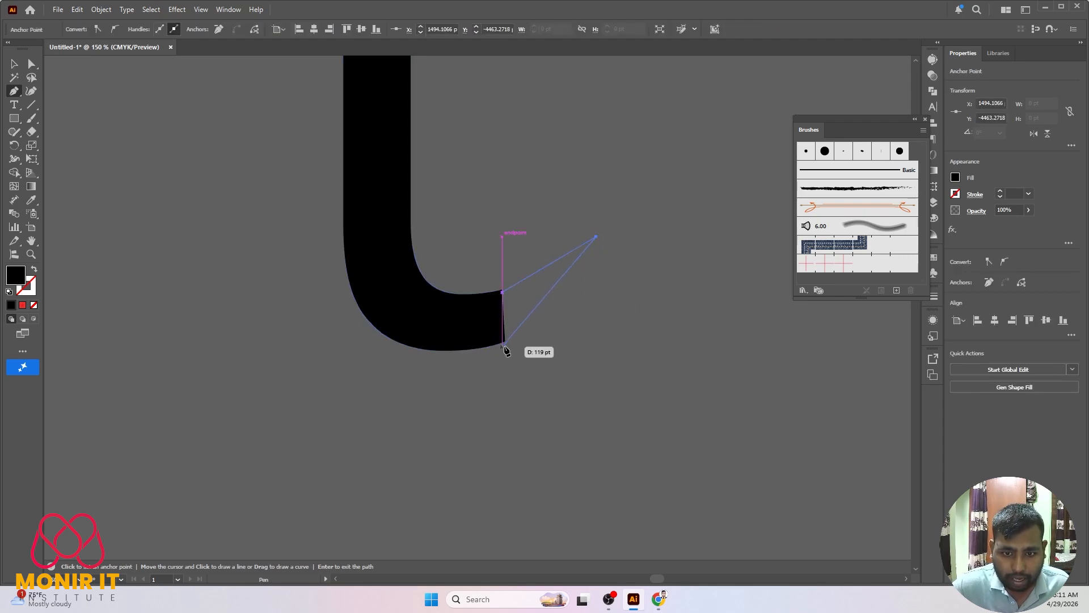
drag(480, 343, 477, 334)
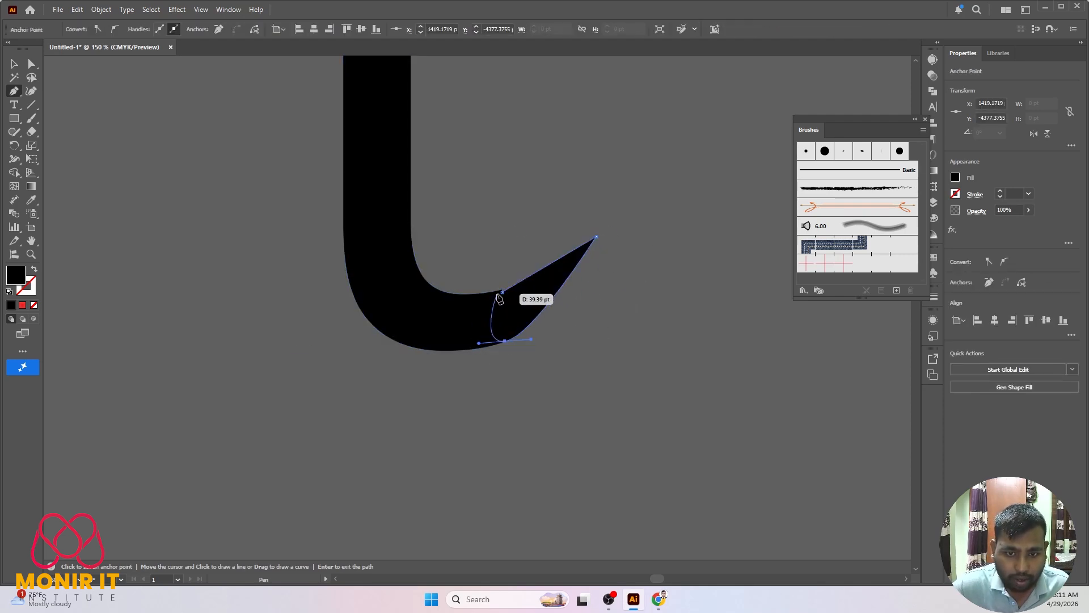
scroll(501, 292, up, 3)
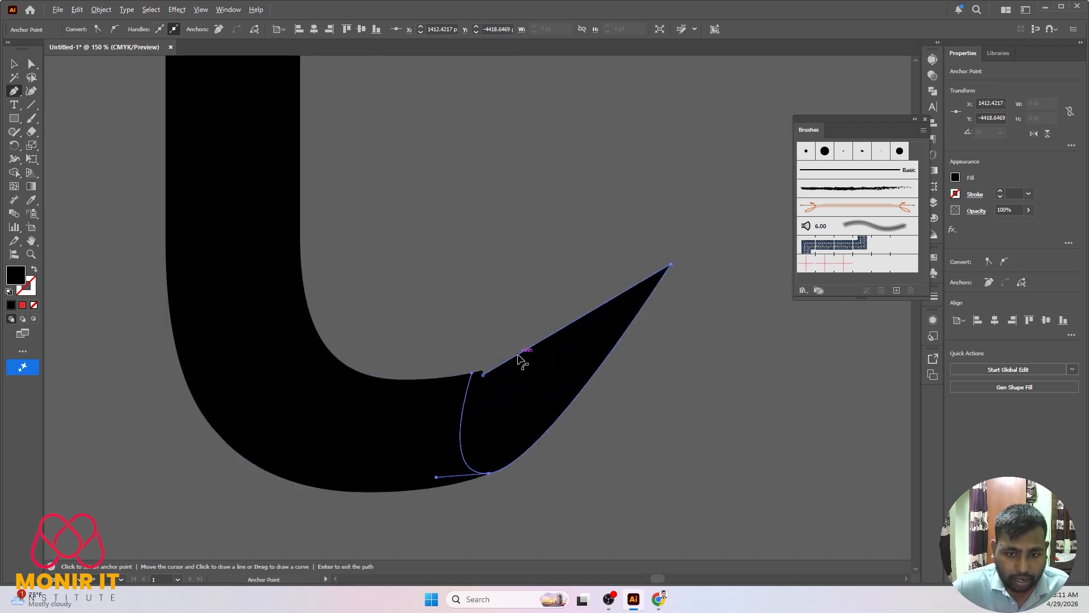
click(471, 383)
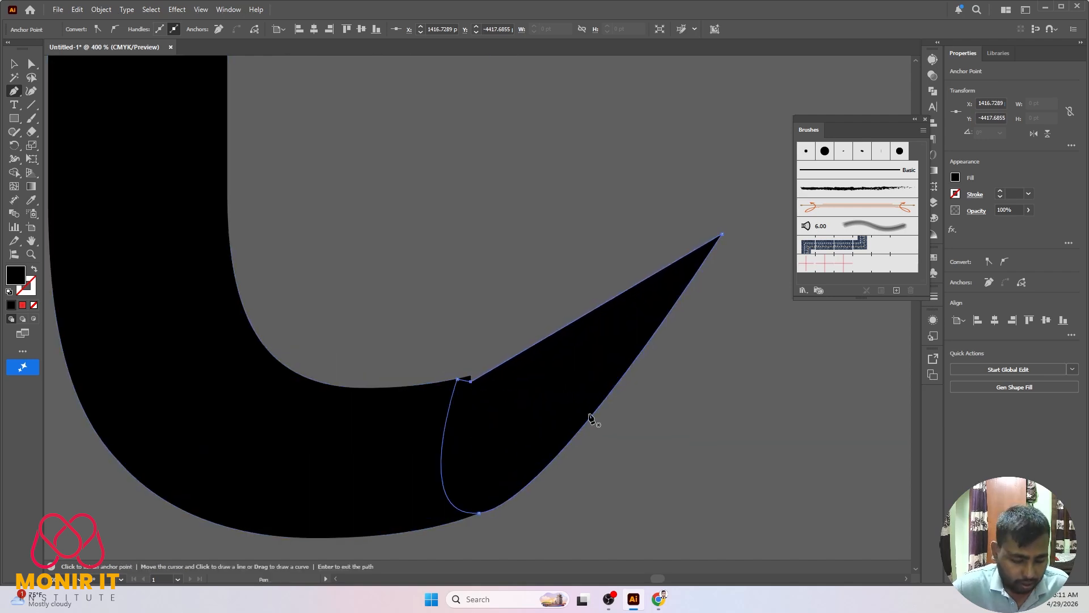
key(v)
click(749, 424)
click(590, 382)
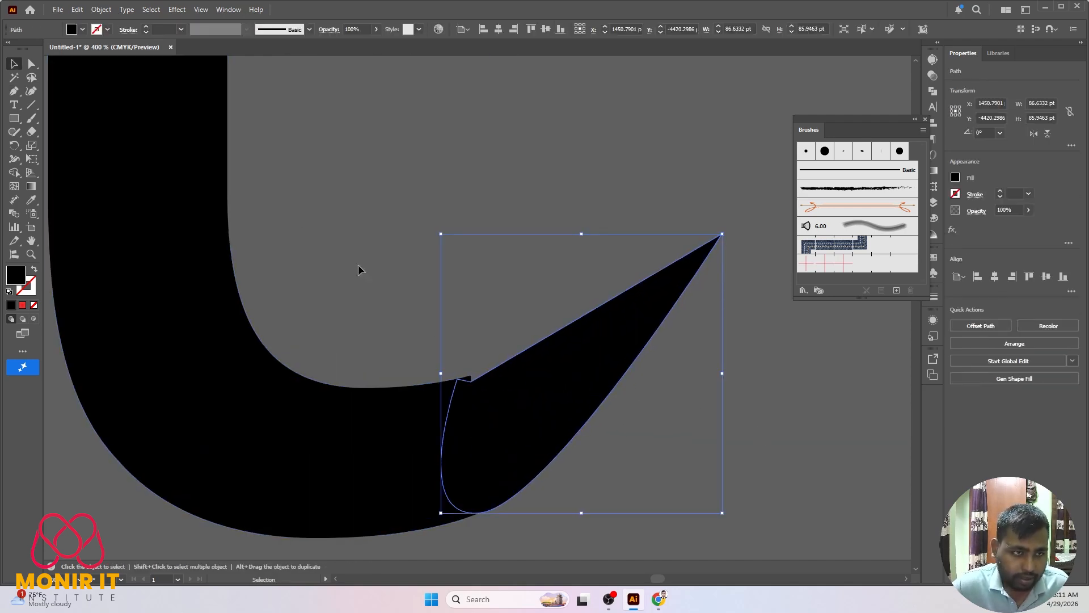
- Move the tail's upper inner anchor point onto the end of the t's hook to close the notch between them
key(a)
scroll(447, 315, up, 1)
scroll(463, 448, up, 3)
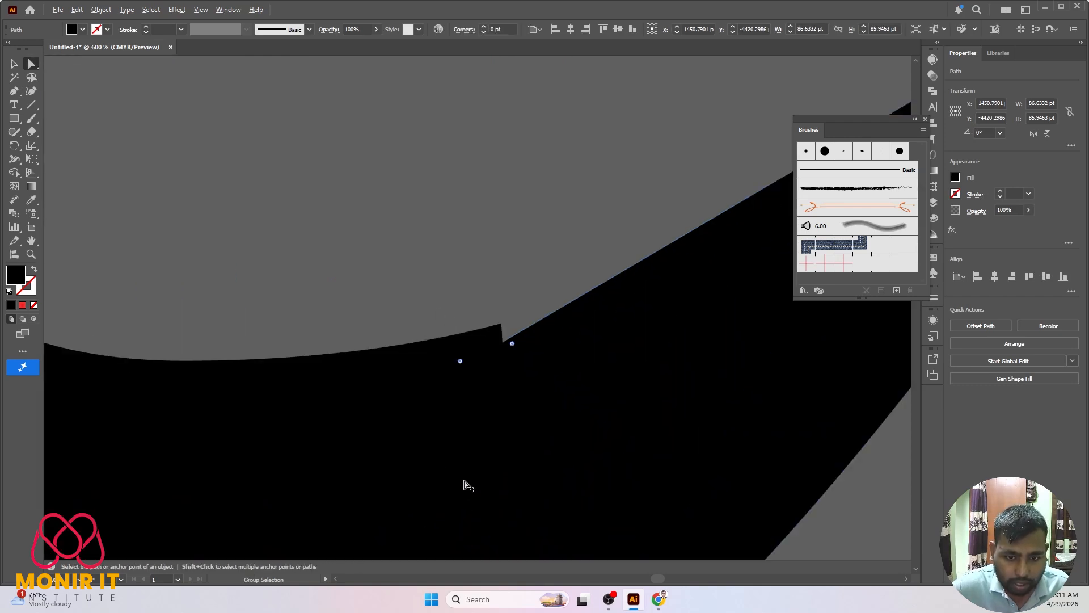
drag(505, 344, 501, 324)
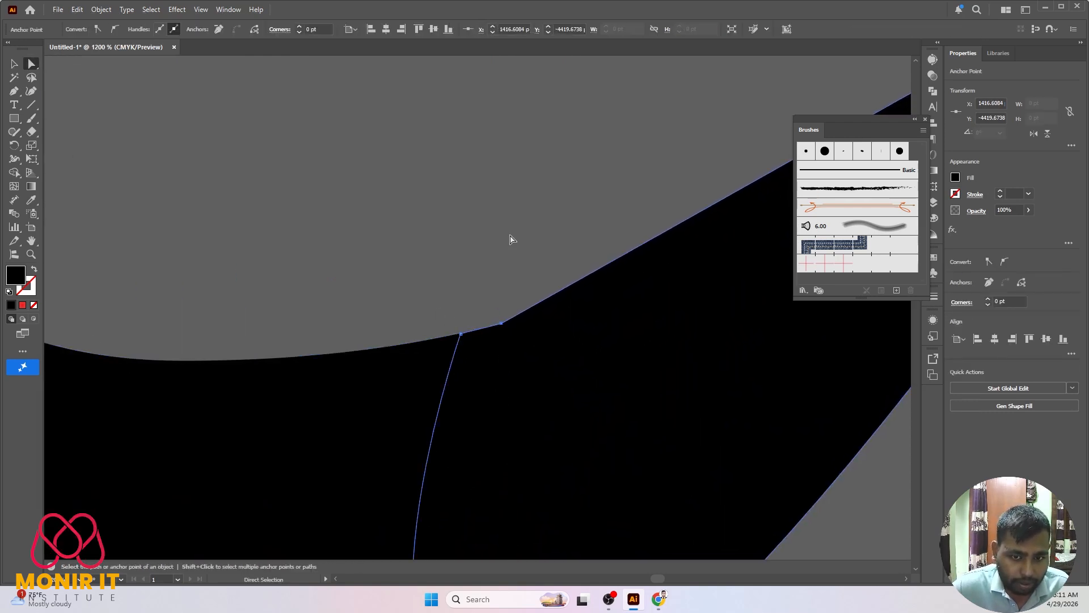
click(511, 238)
scroll(568, 179, down, 5)
scroll(564, 374, down, 2)
- Unite the letter t and its tail into a single shape with Pathfinder
key(v)
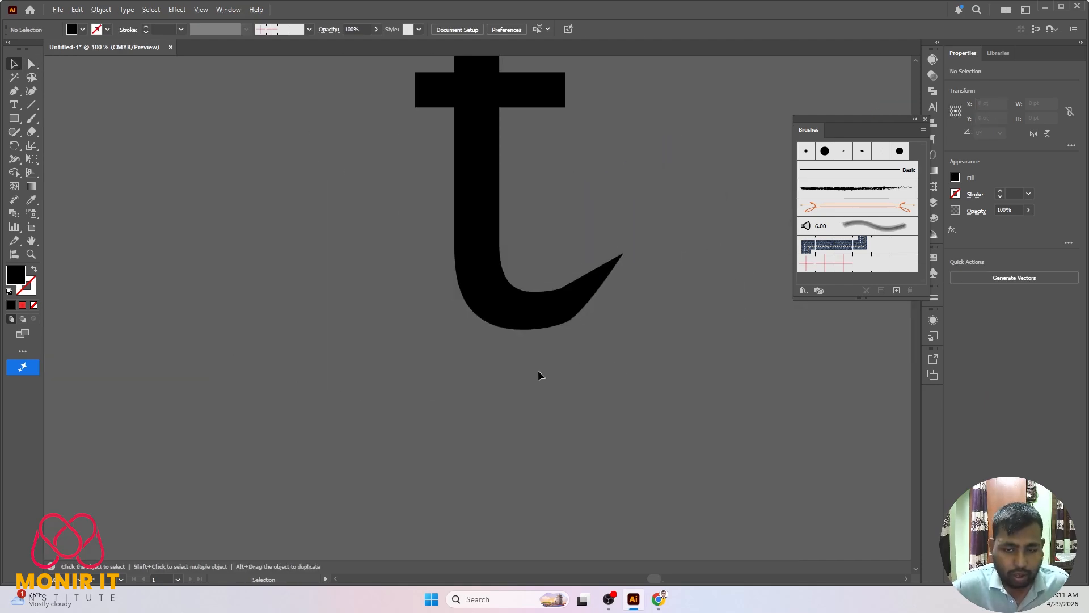
scroll(408, 376, down, 3)
drag(543, 395, 543, 396)
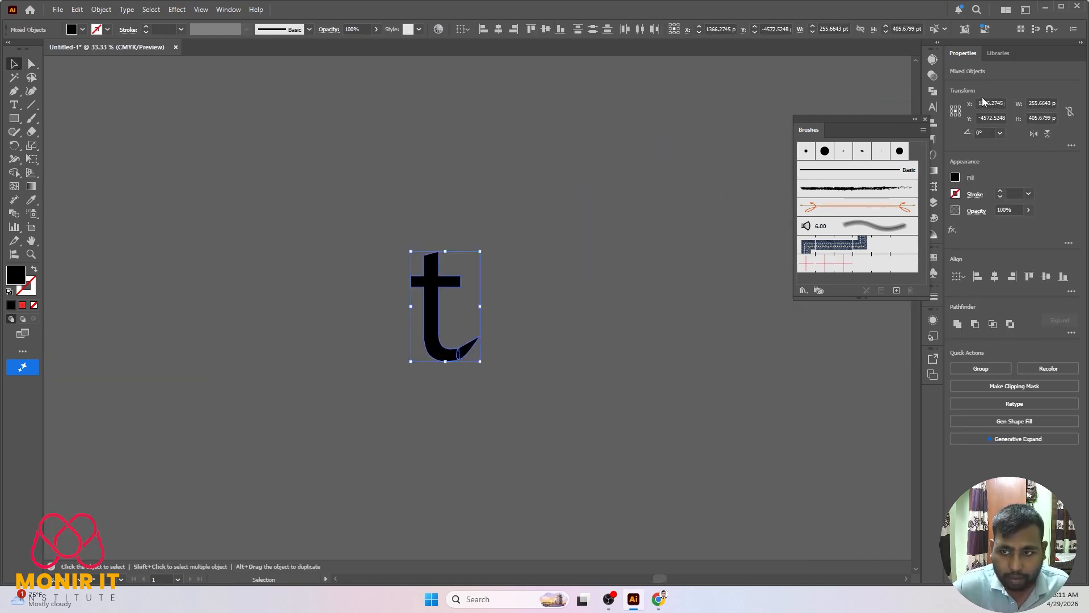
click(933, 91)
click(799, 86)
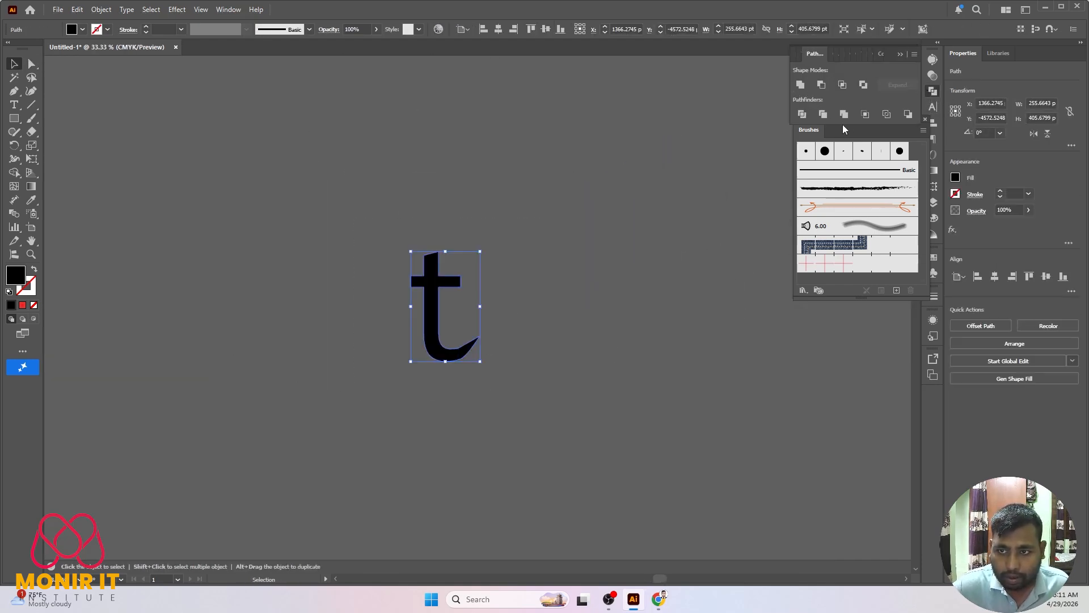
click(901, 56)
- Move the united t about 479 pt left and 321 pt up into empty space, and deselect it
click(448, 297)
drag(449, 287, 320, 200)
scroll(604, 236, down, 3)
scroll(539, 198, up, 2)
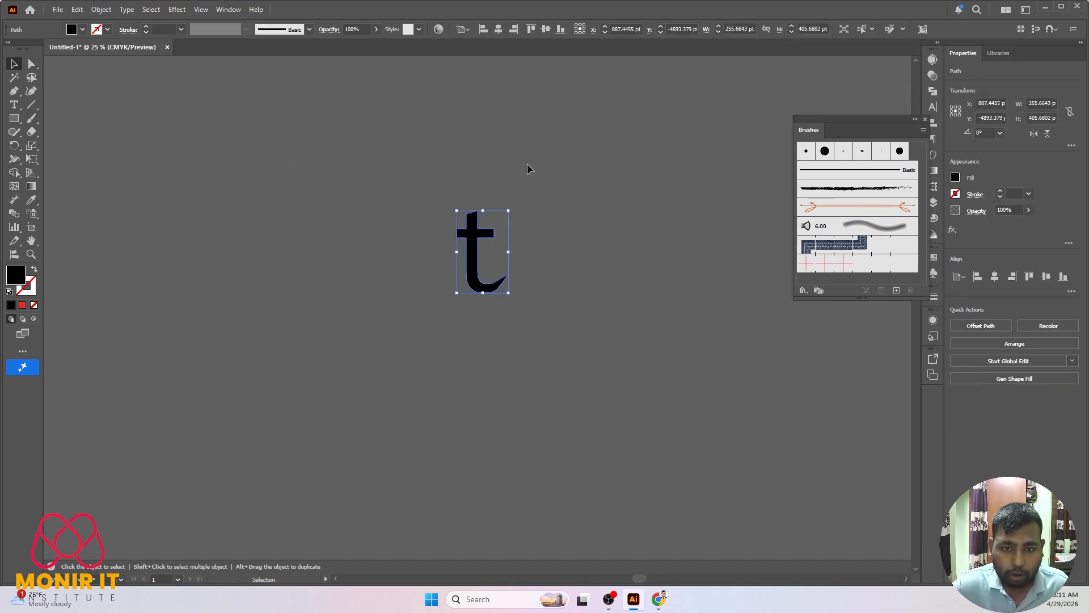
click(599, 233)
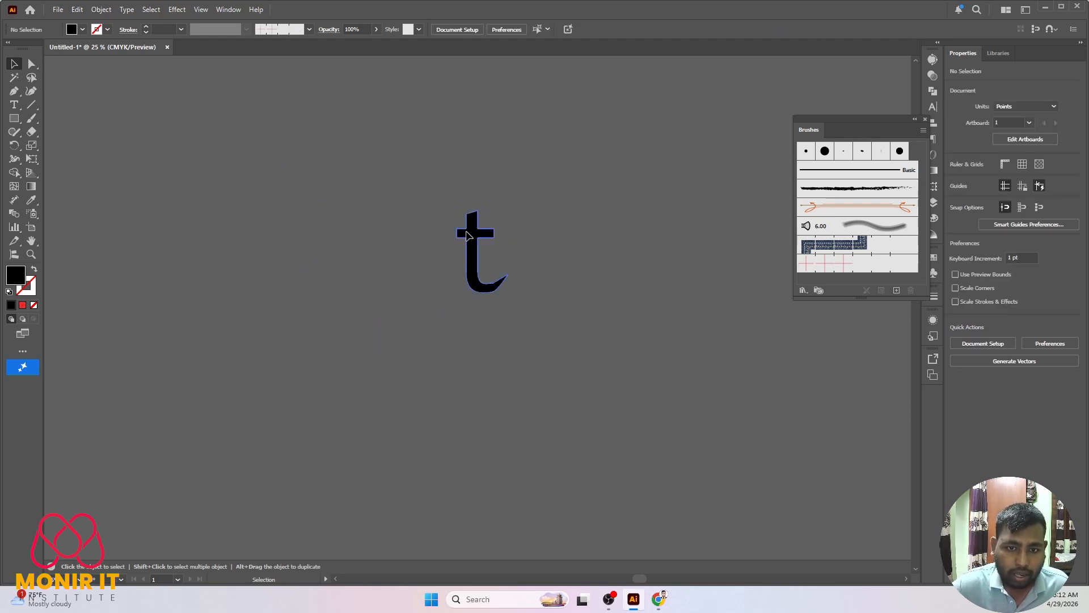
- Create an Art Brush from the united t with the Tints colorization method, keeping Stretch to Fit Stroke Length
mouse_move(471, 219)
mouse_down()
mouse_move(862, 288)
mouse_move(863, 264)
mouse_up()
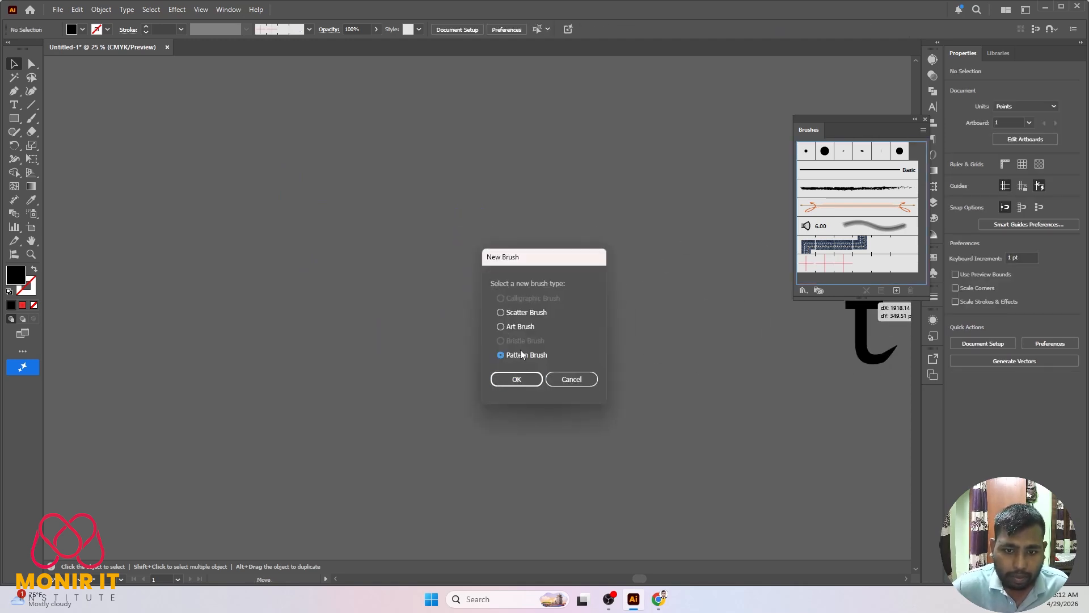
click(518, 379)
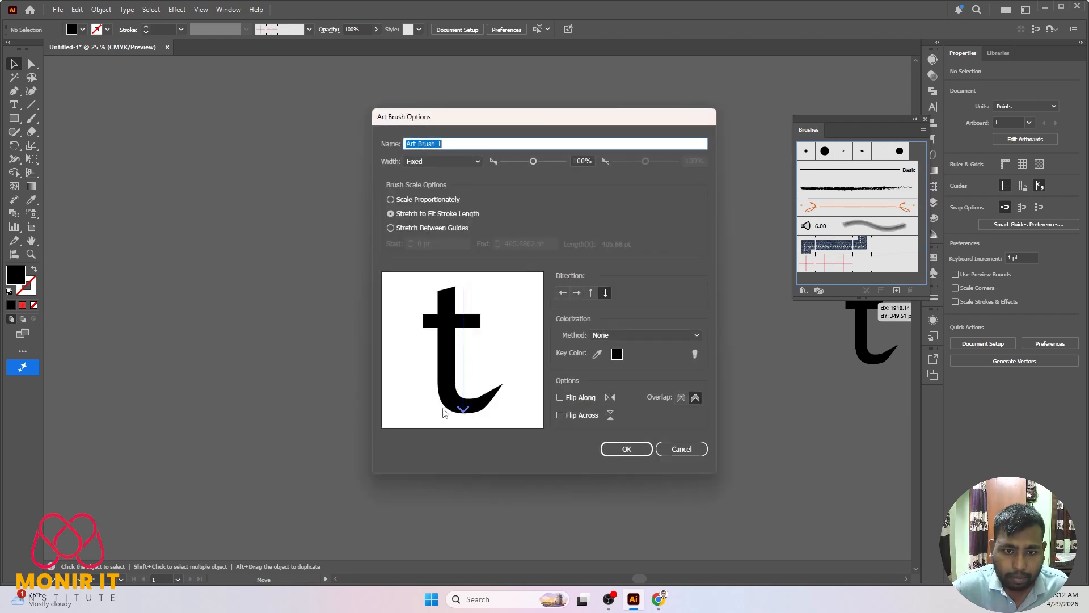
click(639, 339)
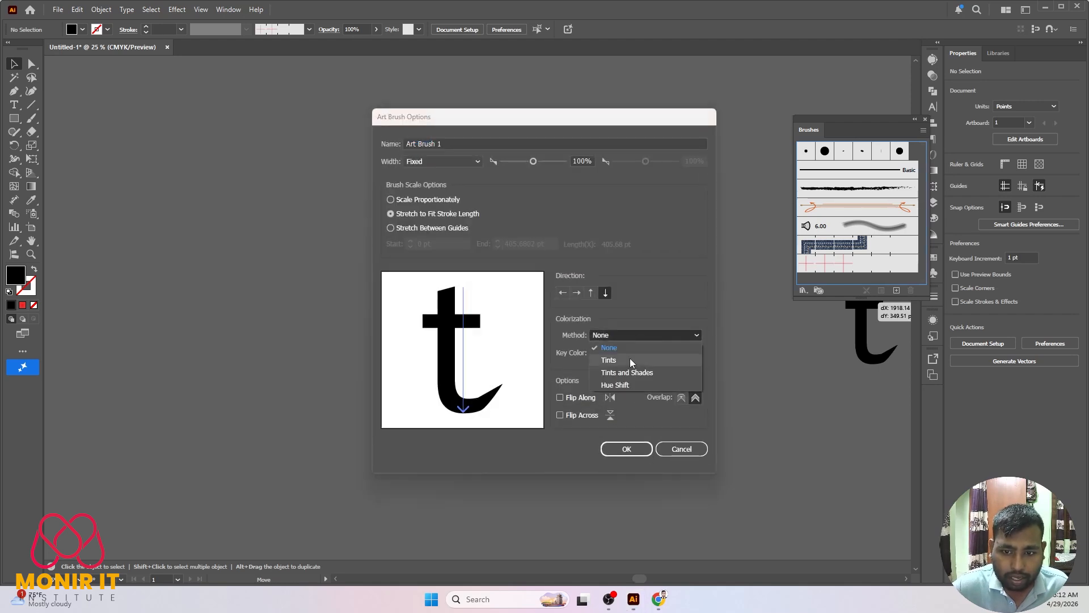
click(629, 359)
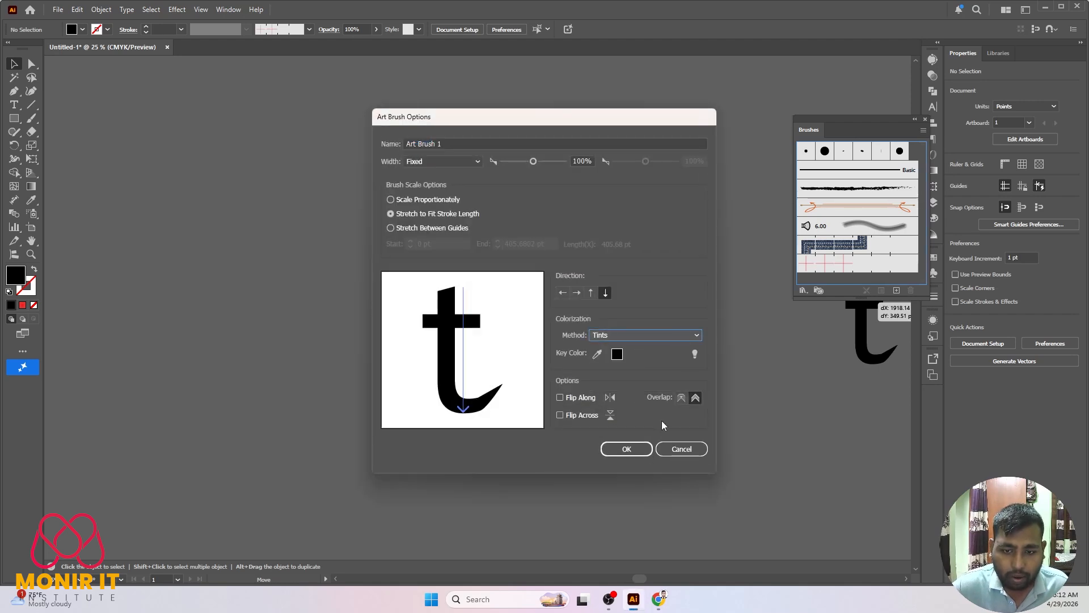
click(625, 449)
- Paint one long vertical stroke and seven short diagonal strokes beside the original t with the new t art brush
scroll(597, 225, down, 4)
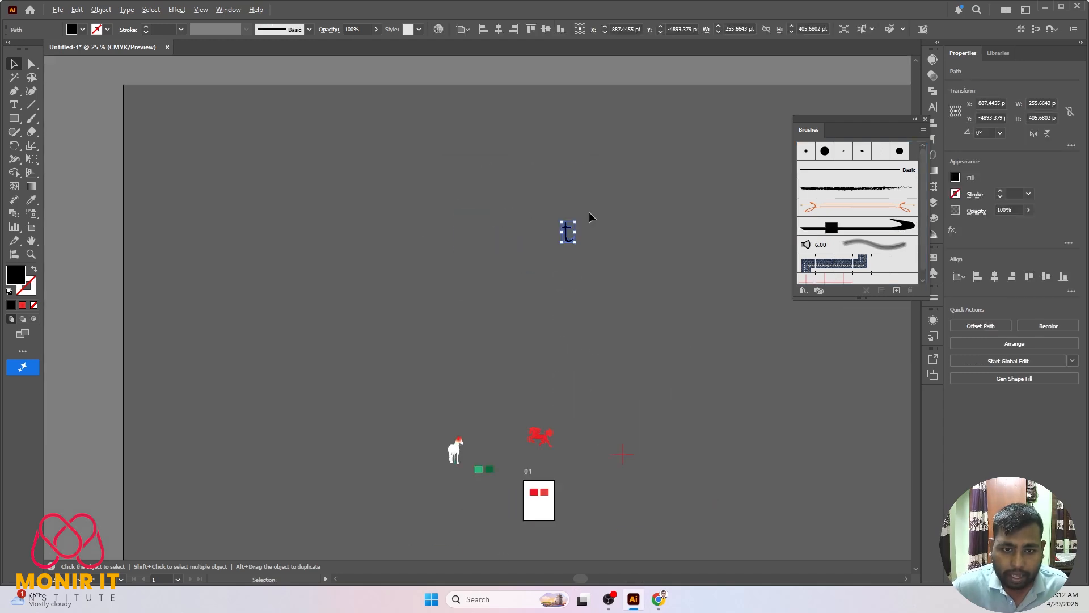
scroll(387, 230, up, 1)
click(32, 118)
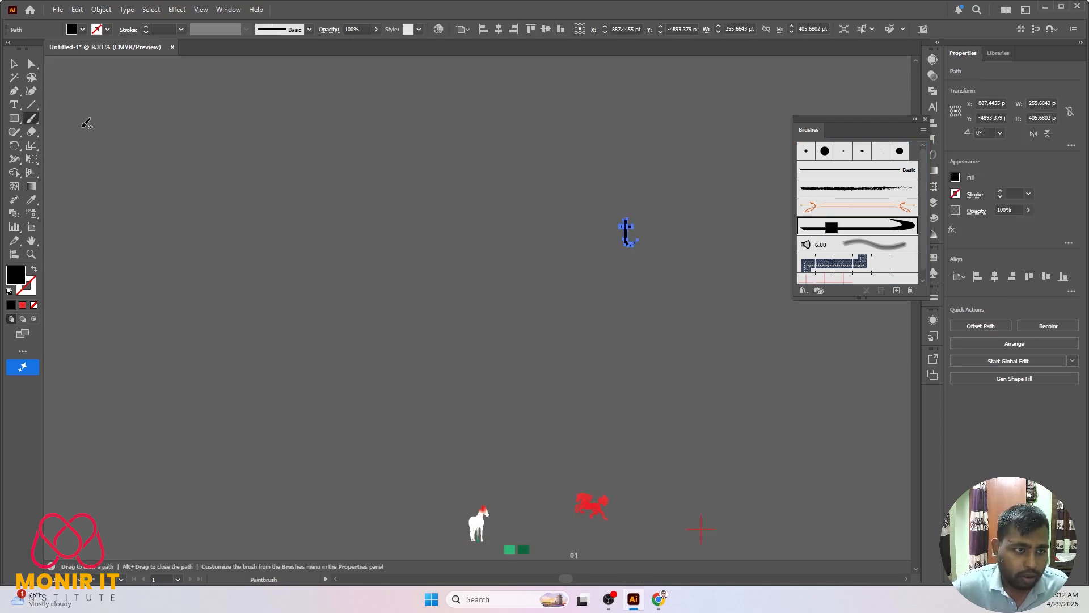
drag(199, 135, 216, 351)
drag(315, 231, 335, 250)
drag(426, 221, 443, 241)
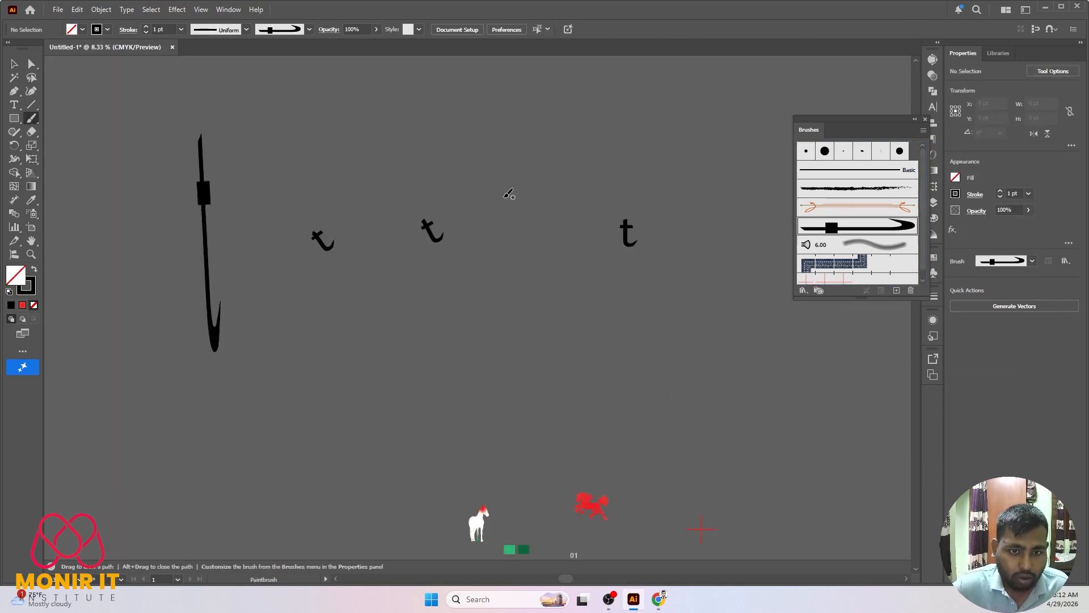
drag(503, 193, 522, 212)
drag(535, 132, 572, 153)
drag(510, 257, 527, 268)
drag(405, 302, 426, 340)
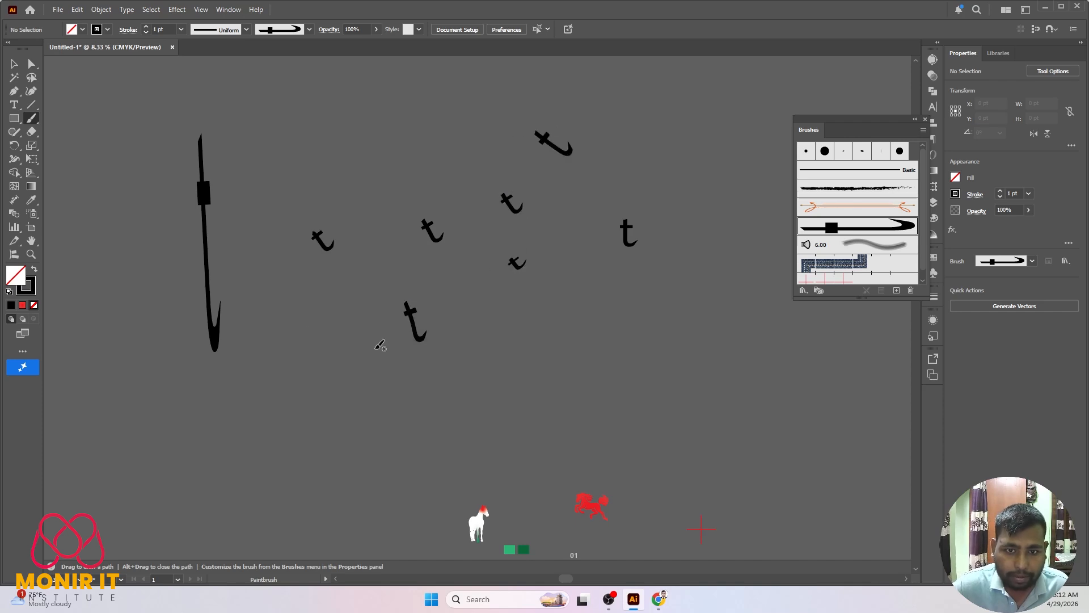
drag(307, 341, 332, 370)
- Paint four short t strokes and one curled stroke in the gap among the existing brush strokes
scroll(357, 145, up, 4)
mouse_move(393, 130)
mouse_down()
mouse_move(407, 155)
mouse_move(402, 241)
mouse_up()
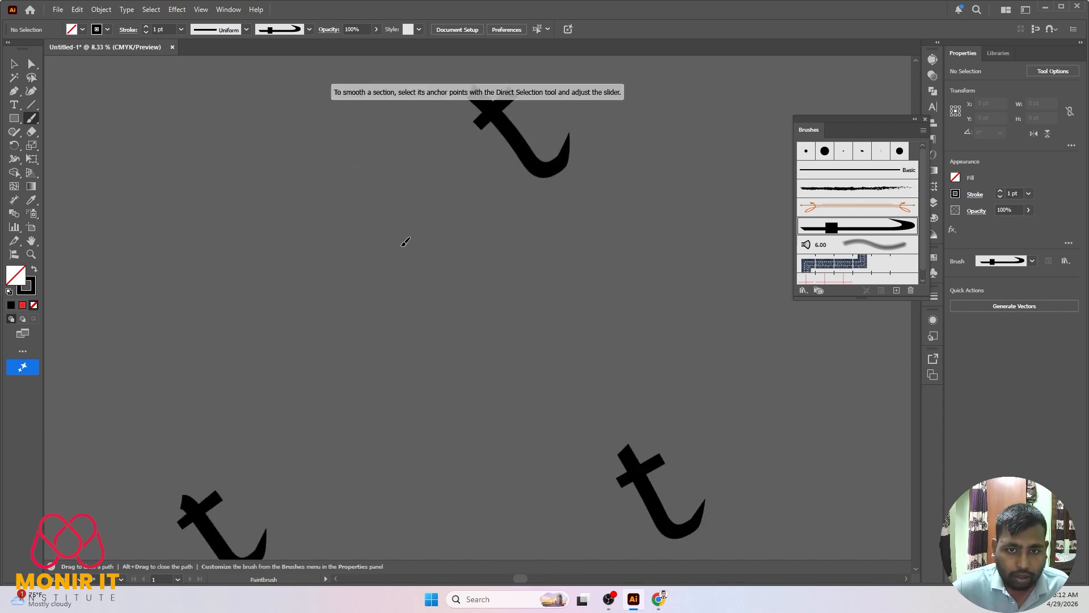
mouse_move(518, 270)
mouse_down()
mouse_move(533, 288)
mouse_move(500, 352)
mouse_up()
drag(615, 233, 612, 322)
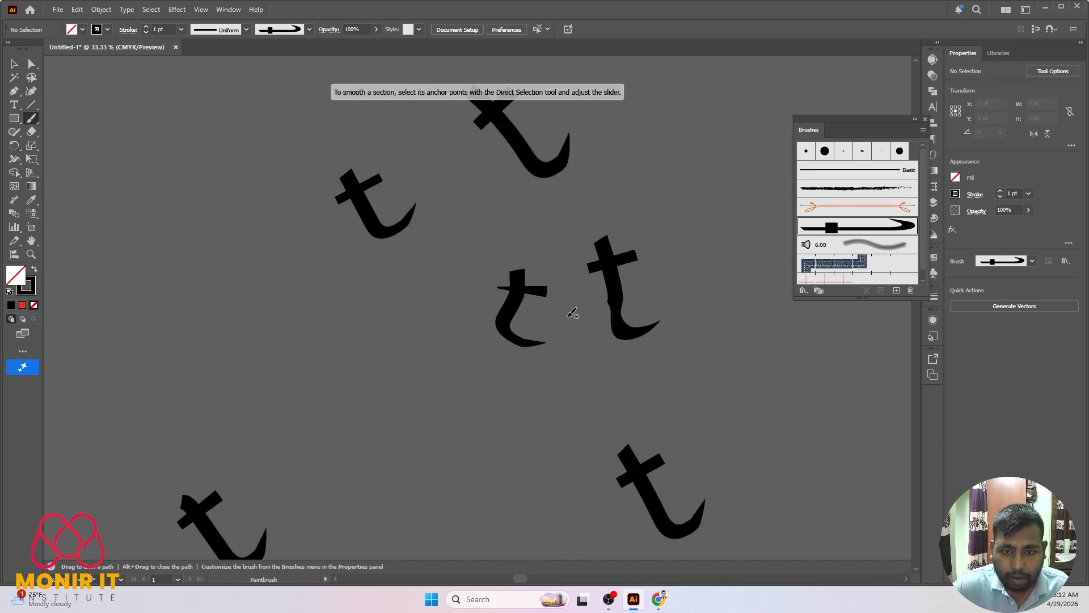
drag(398, 370, 447, 373)
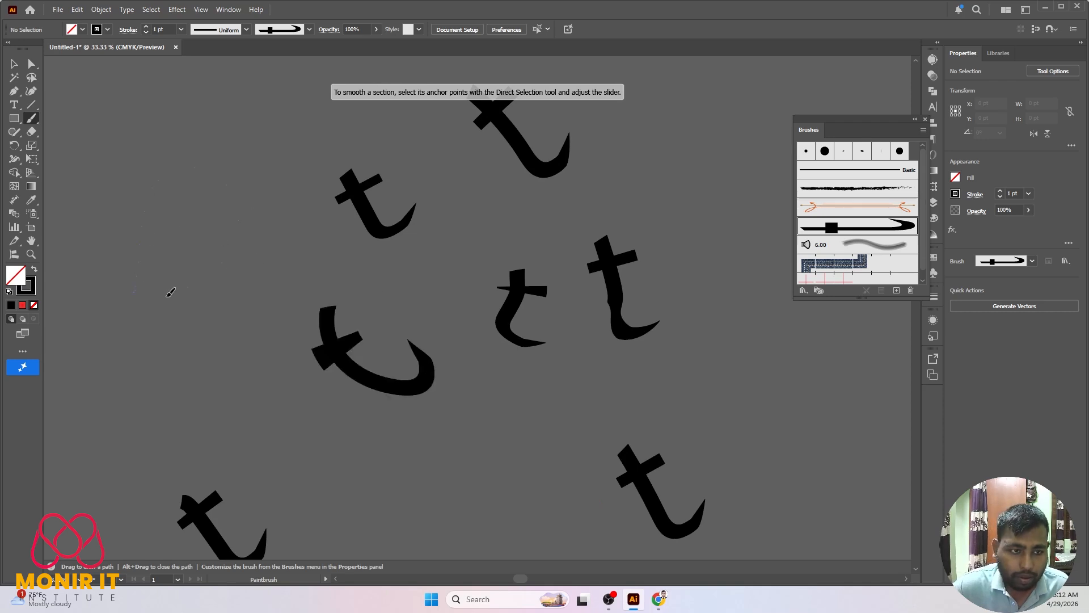
drag(170, 292, 249, 287)
- Paint three larger curved strokes above the original t with the t brush: an arch, a reversed hook and a U shape
scroll(214, 369, down, 3)
scroll(376, 238, up, 2)
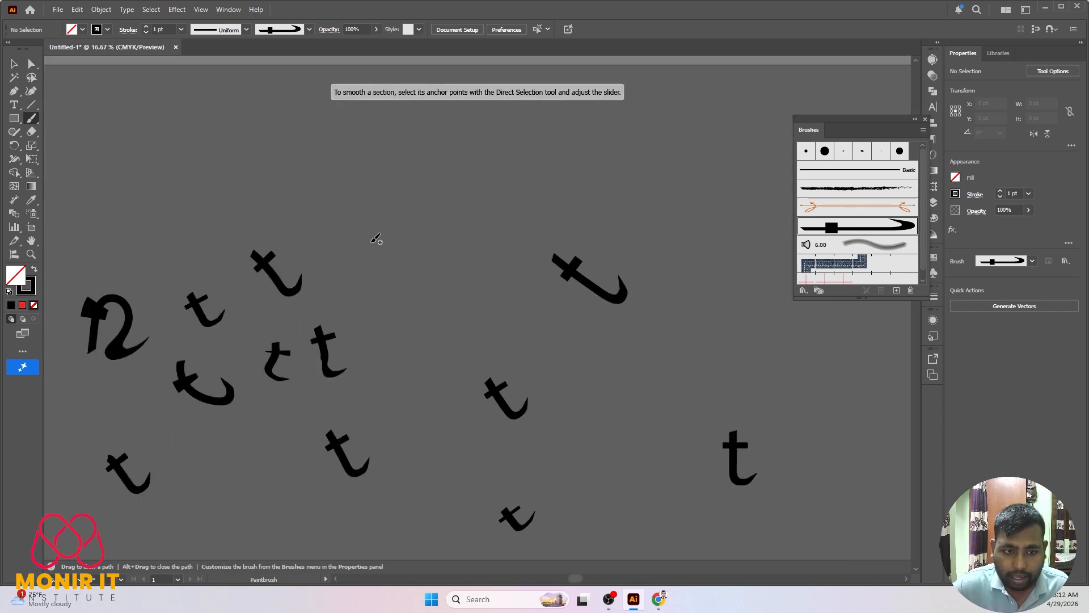
drag(435, 264, 436, 266)
scroll(389, 342, down, 3)
scroll(583, 360, up, 2)
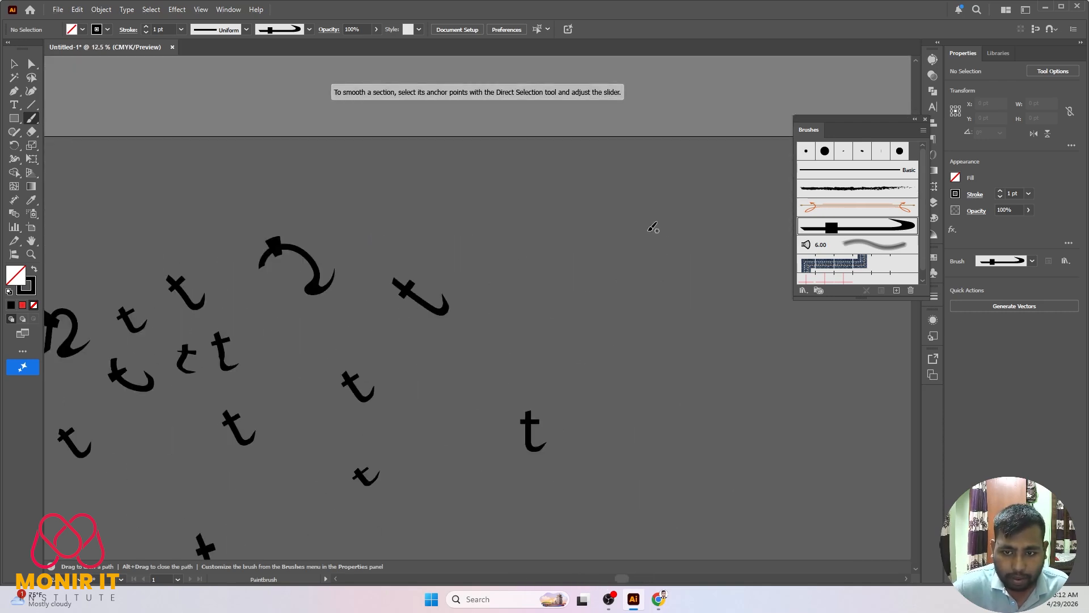
drag(707, 282, 708, 290)
drag(525, 336, 524, 336)
scroll(525, 336, down, 3)
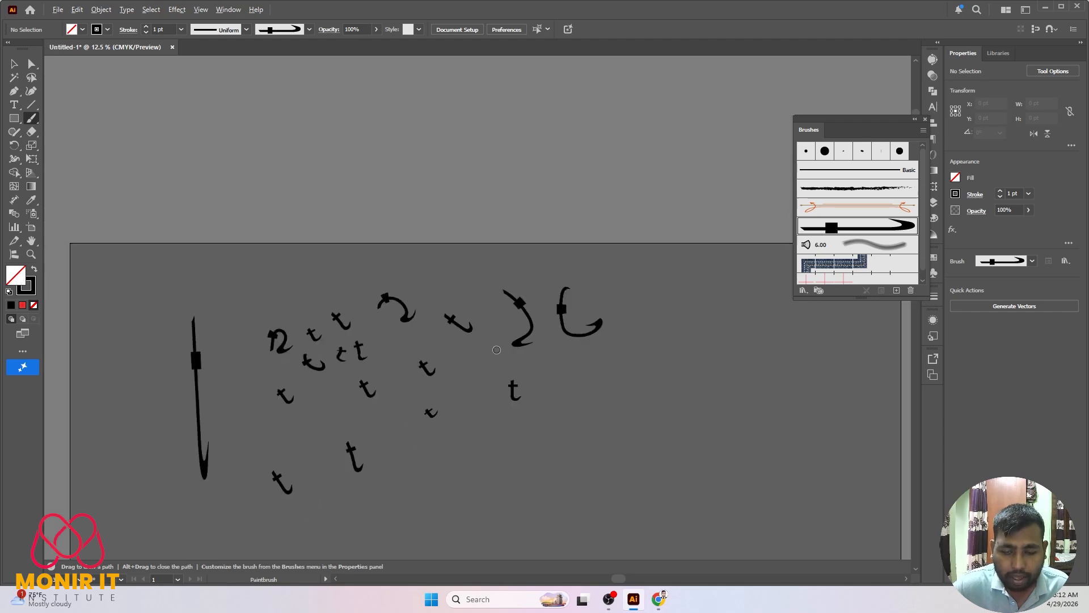
- Paint one wavy stroke and five short diagonal strokes around and below the original t with the t brush
scroll(611, 394, up, 2)
drag(412, 321, 467, 341)
drag(466, 260, 530, 317)
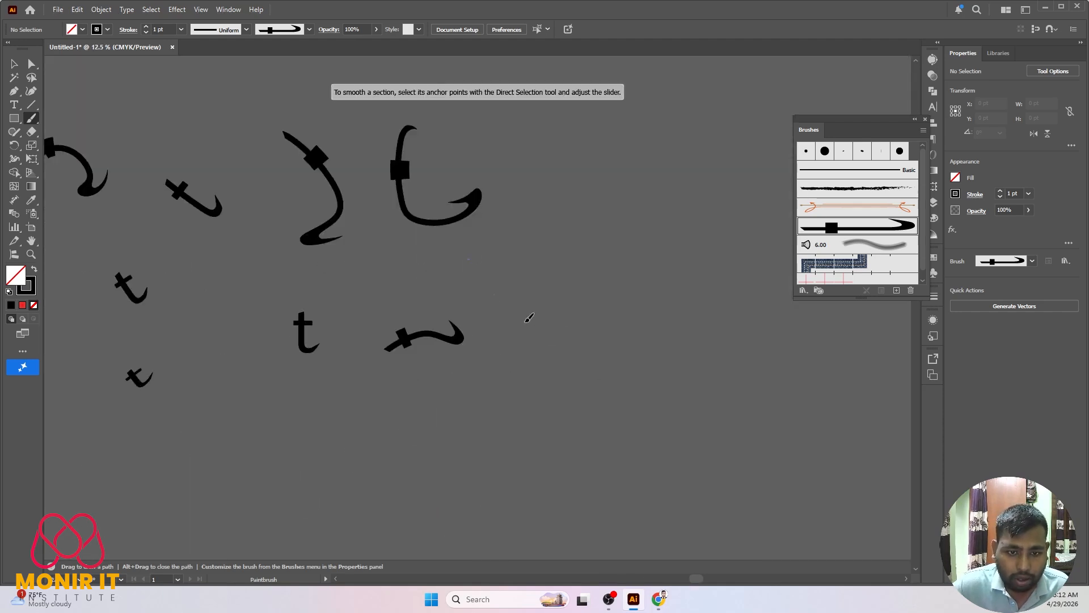
drag(397, 414, 430, 459)
drag(547, 426, 547, 426)
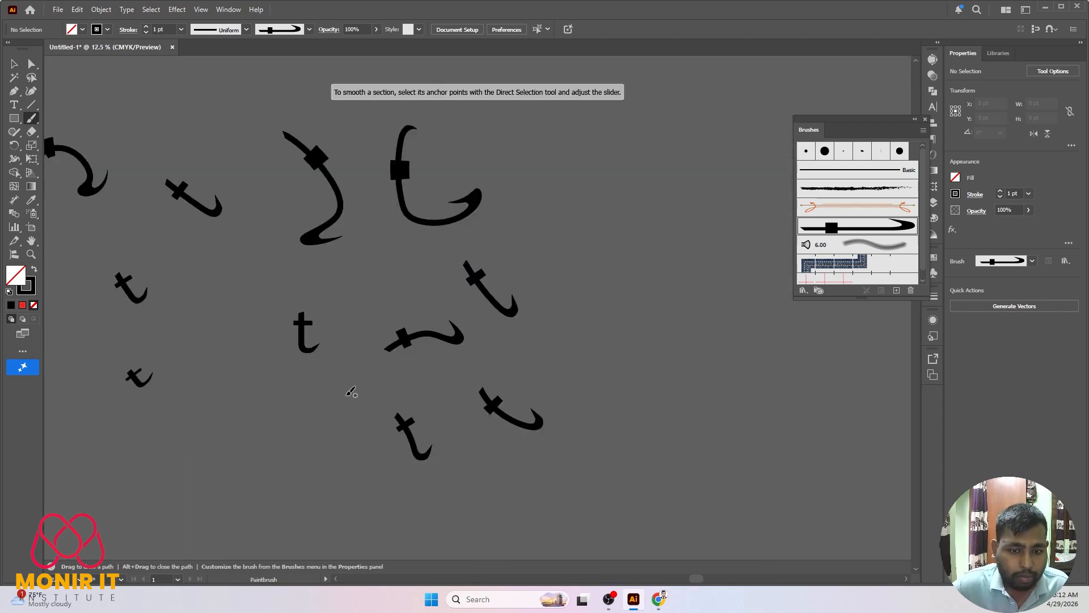
scroll(347, 390, down, 3)
scroll(253, 401, up, 3)
mouse_move(303, 453)
mouse_down()
mouse_move(352, 483)
mouse_move(418, 481)
mouse_up()
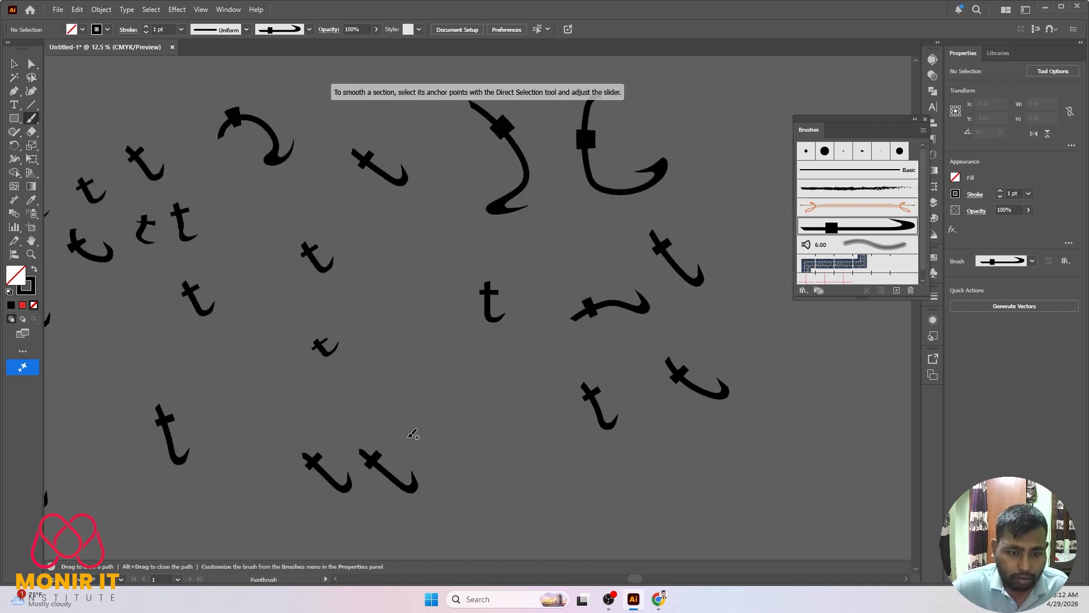
- Paint eight short t brush strokes at varied angles and sizes in the empty area below artboard 01, starting with a row of three
scroll(413, 397, down, 4)
scroll(579, 414, down, 8)
scroll(477, 425, up, 6)
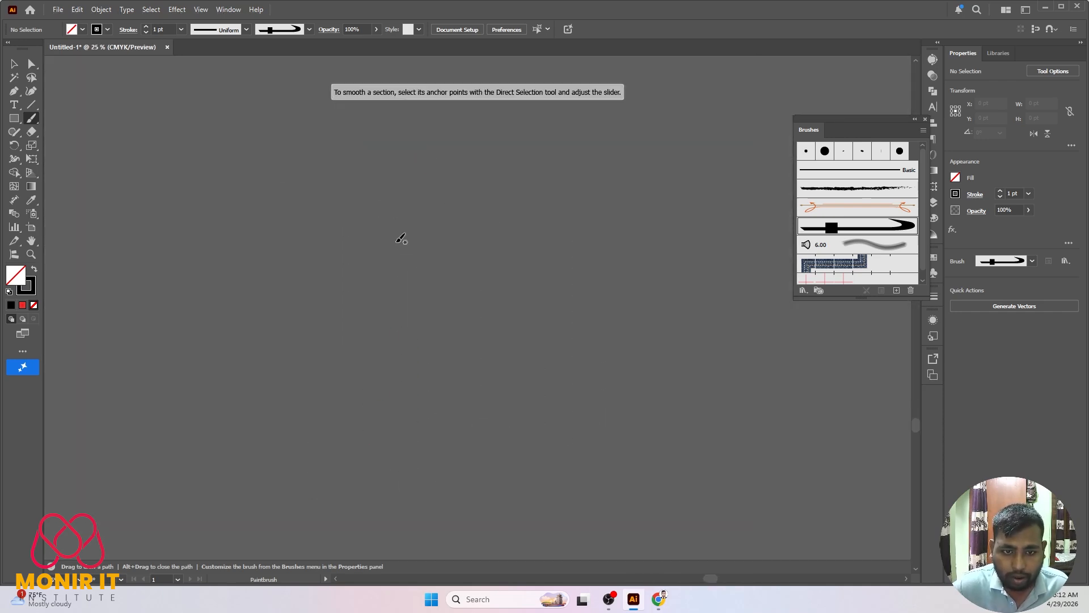
drag(404, 238, 449, 222)
drag(601, 253, 601, 253)
drag(638, 200, 669, 247)
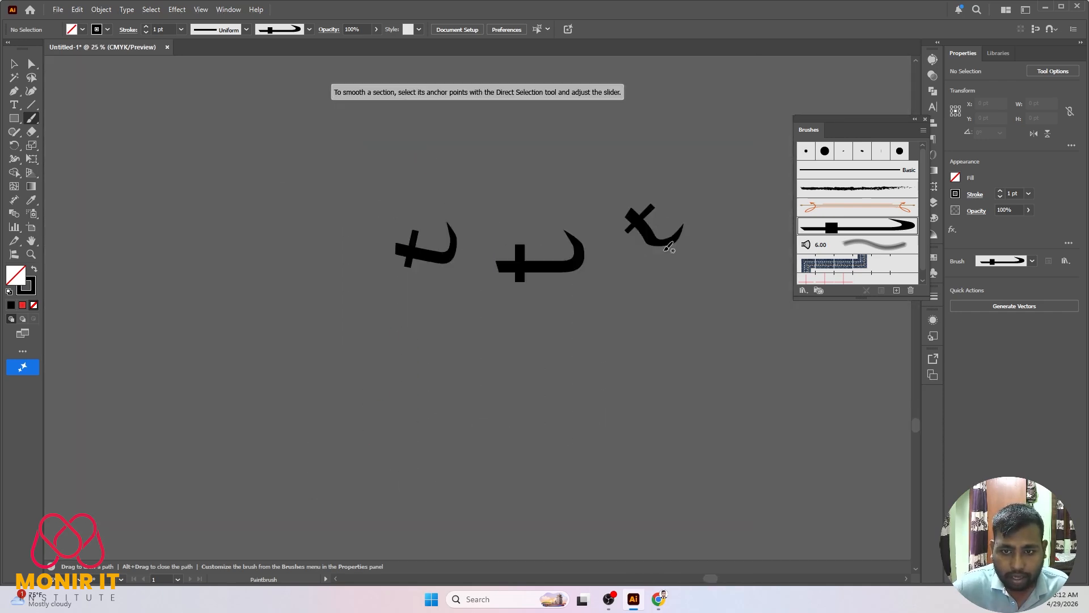
drag(365, 311, 420, 392)
mouse_move(557, 366)
mouse_down()
mouse_move(554, 333)
mouse_move(716, 324)
mouse_up()
drag(406, 424, 433, 448)
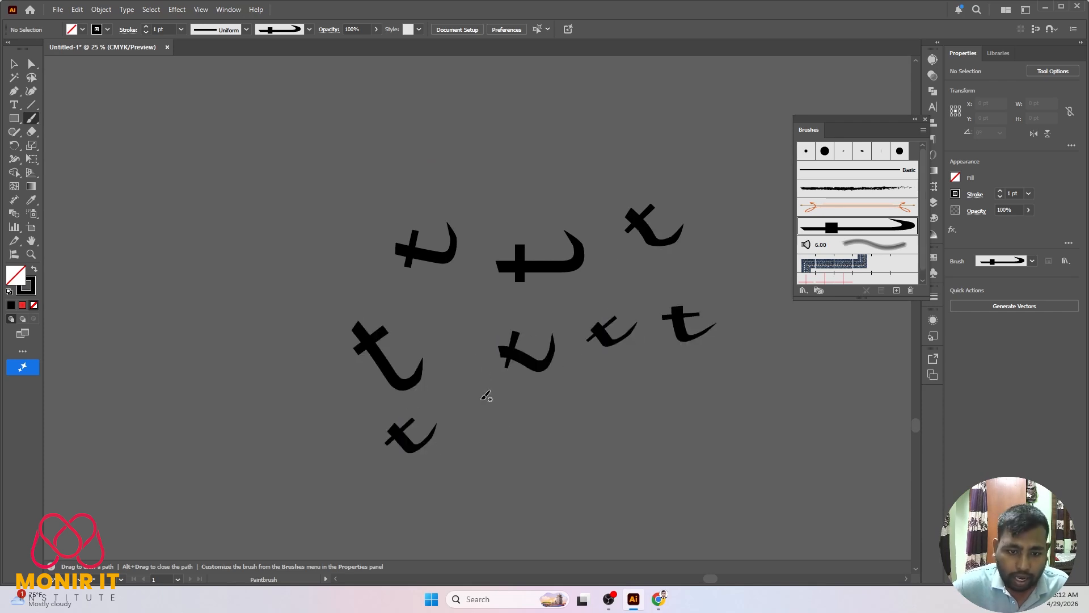
- Add nine more short t brush strokes at varied angles to complete the lower rows of the new cluster
drag(486, 394, 512, 431)
drag(578, 406, 589, 417)
mouse_move(648, 375)
mouse_down()
mouse_move(692, 402)
mouse_move(728, 405)
mouse_up()
scroll(727, 405, down, 3)
drag(446, 405, 473, 429)
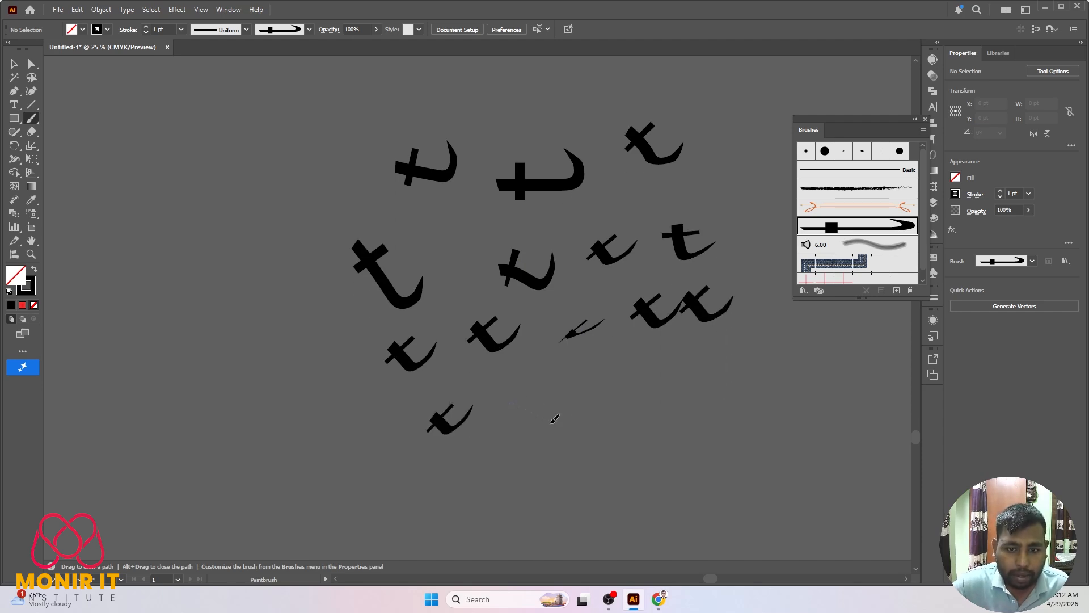
drag(555, 419, 555, 419)
drag(613, 356, 652, 391)
mouse_move(701, 366)
mouse_down()
mouse_move(729, 386)
mouse_move(765, 366)
mouse_up()
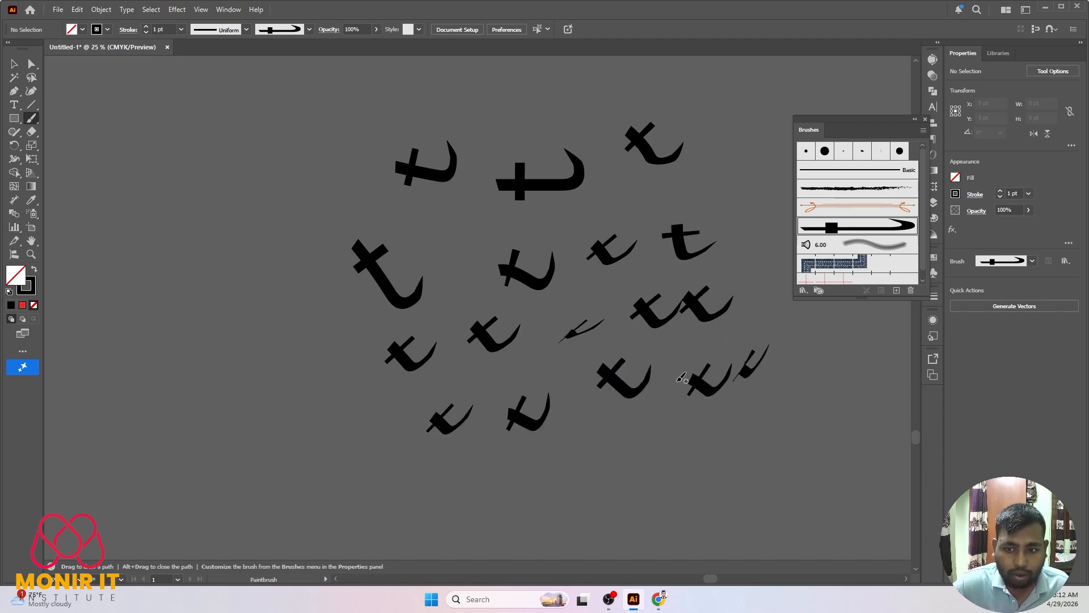
- Select the cluster of t brush strokes below artboard 01 and collapse the Brushes panel to an icon
scroll(588, 393, down, 4)
key(v)
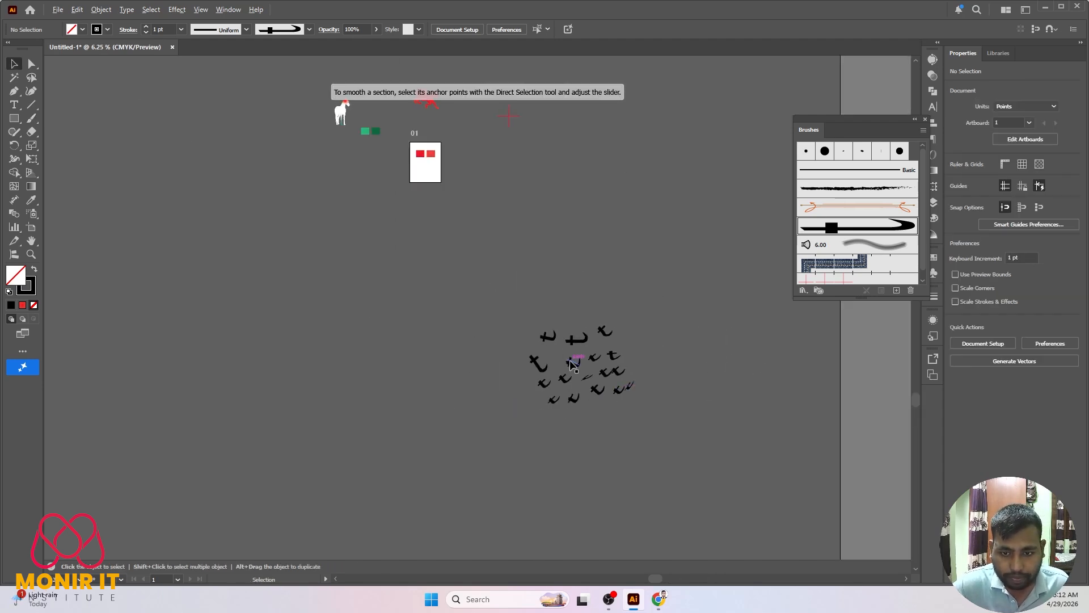
scroll(511, 361, down, 1)
drag(436, 284, 590, 430)
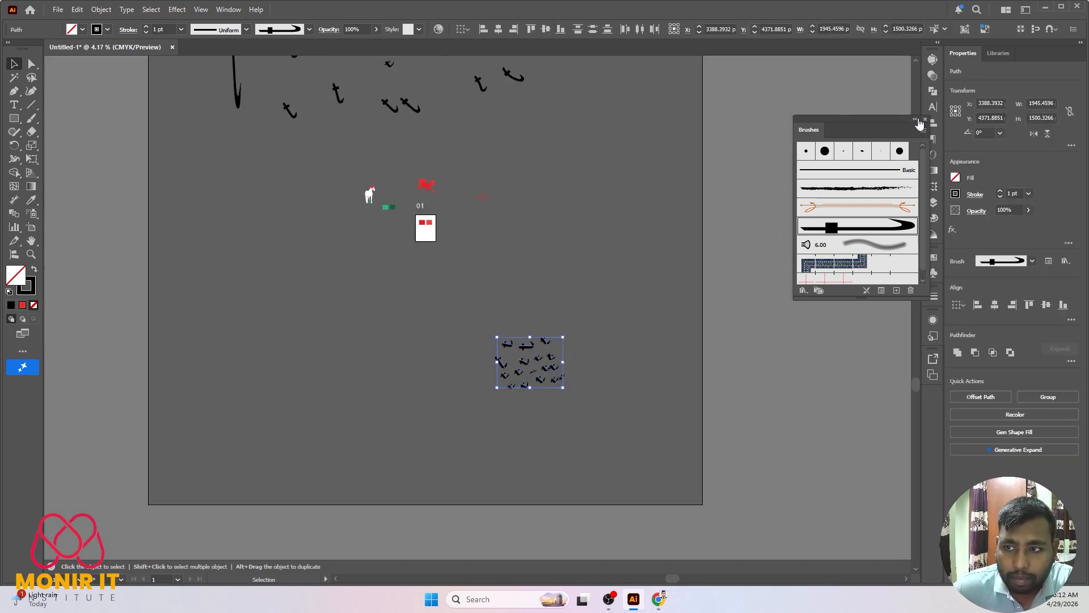
click(917, 120)
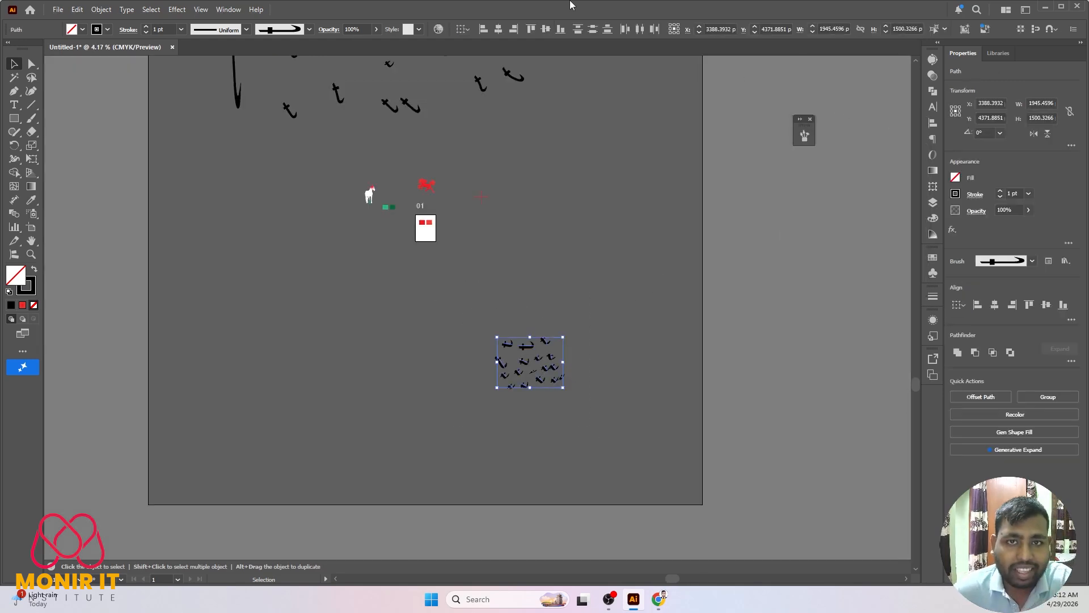